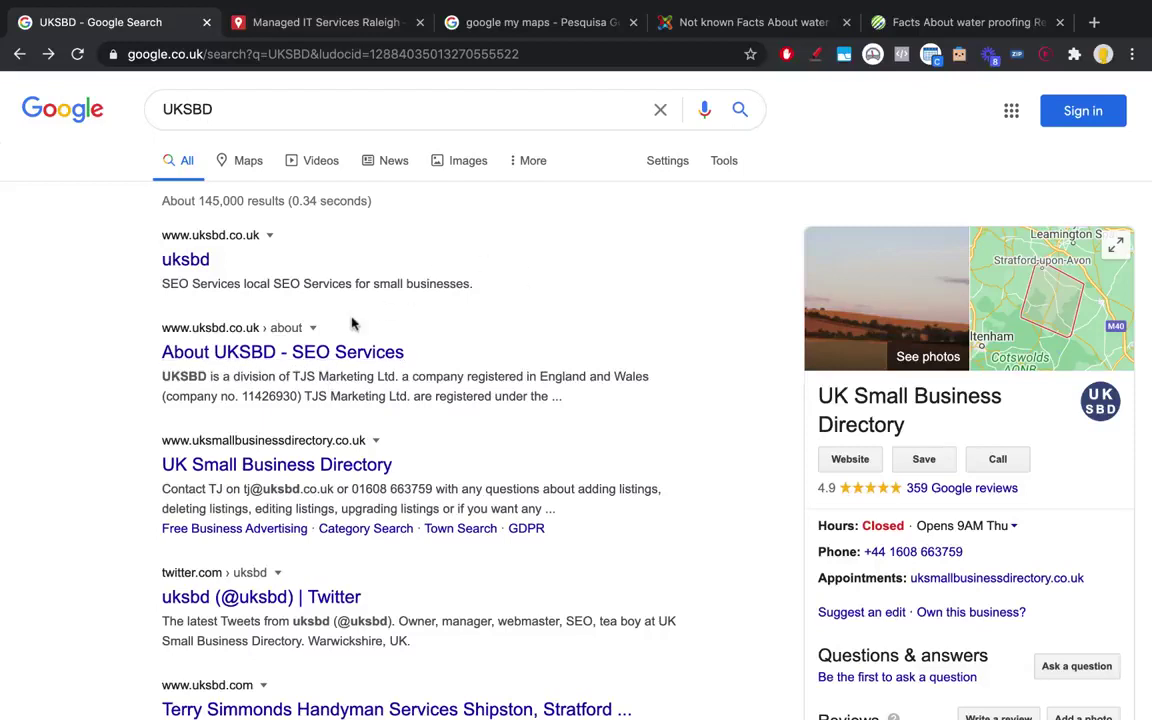
- Draw a red box labelled M above the UKSBD search results
left_click(816, 54)
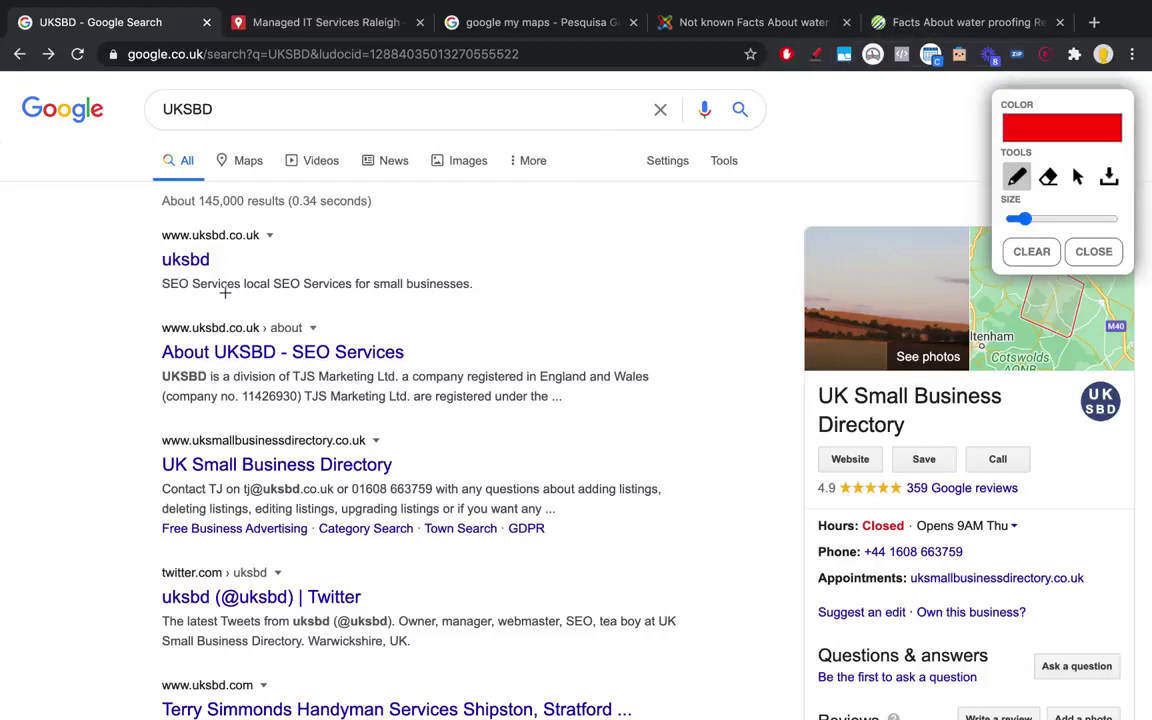
mouse_move(390, 253)
left_mouse_down()
mouse_move(560, 326)
mouse_move(537, 152)
mouse_move(390, 147)
left_mouse_up()
mouse_move(426, 278)
left_mouse_down()
mouse_move(426, 222)
mouse_move(478, 213)
mouse_move(486, 254)
left_mouse_up()
mouse_move(212, 636)
left_mouse_down()
mouse_move(212, 570)
mouse_move(296, 615)
mouse_move(217, 633)
left_mouse_up()
mouse_move(275, 567)
left_mouse_down()
mouse_move(282, 390)
mouse_move(370, 307)
left_mouse_up()
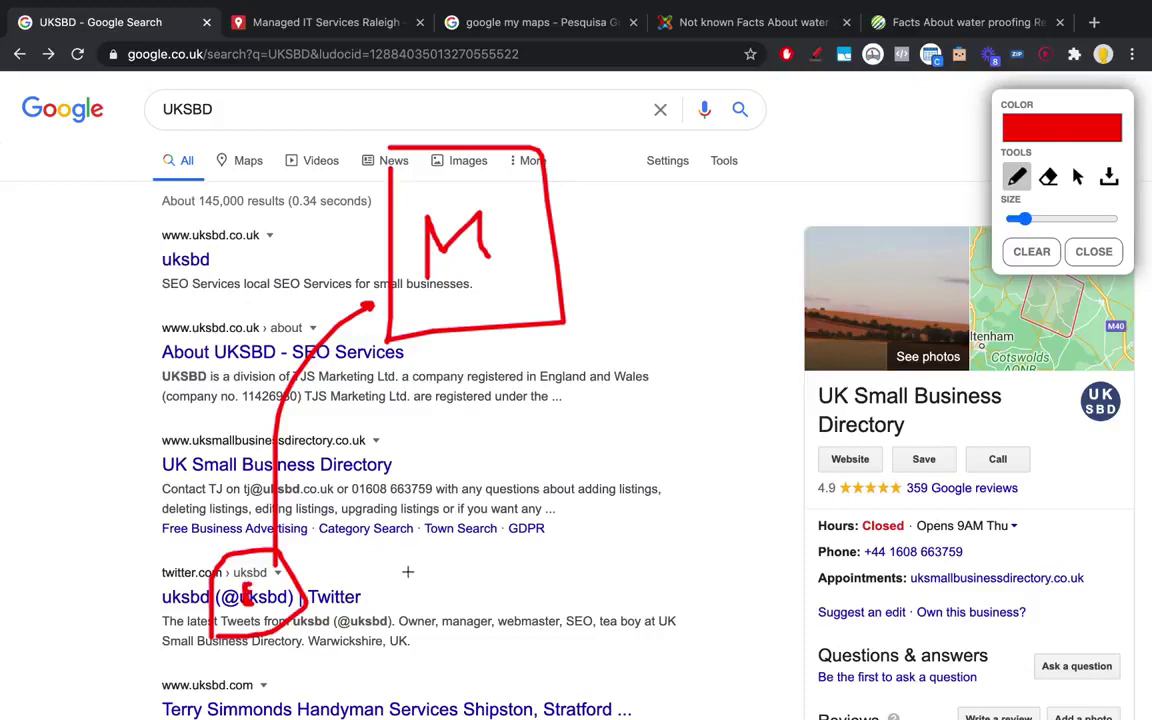
mouse_move(340, 554)
left_mouse_down()
mouse_move(475, 681)
mouse_move(428, 548)
mouse_move(345, 553)
left_mouse_up()
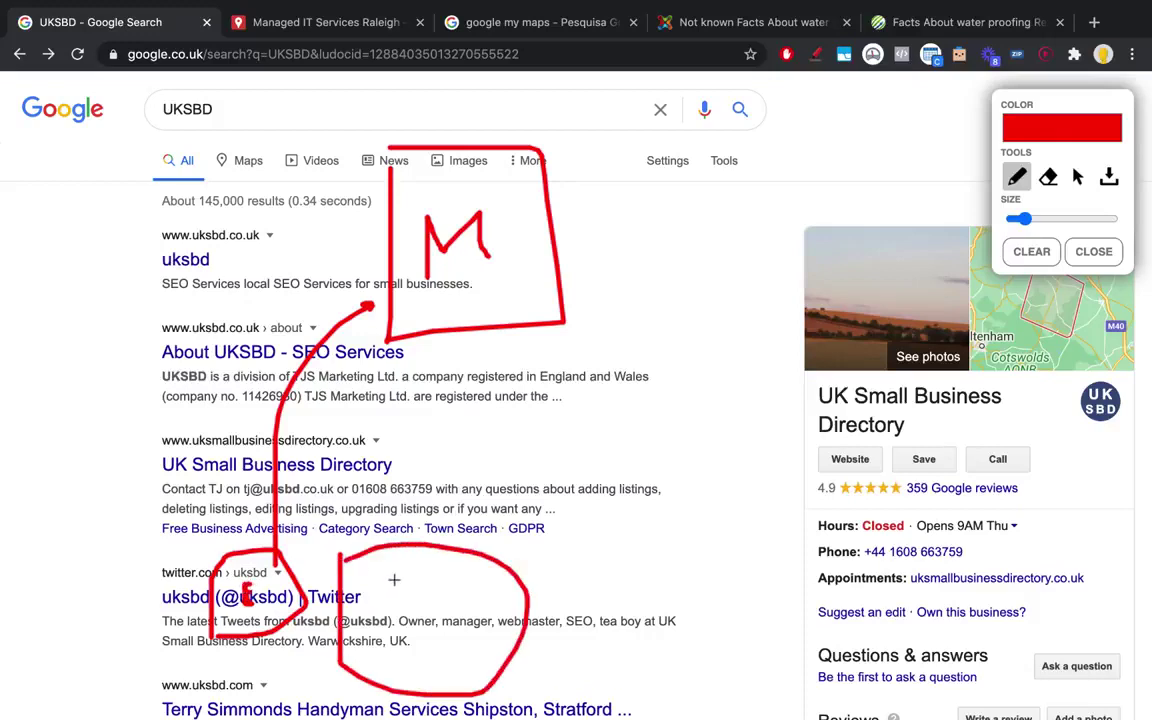
left_click_drag(403, 578, 401, 617)
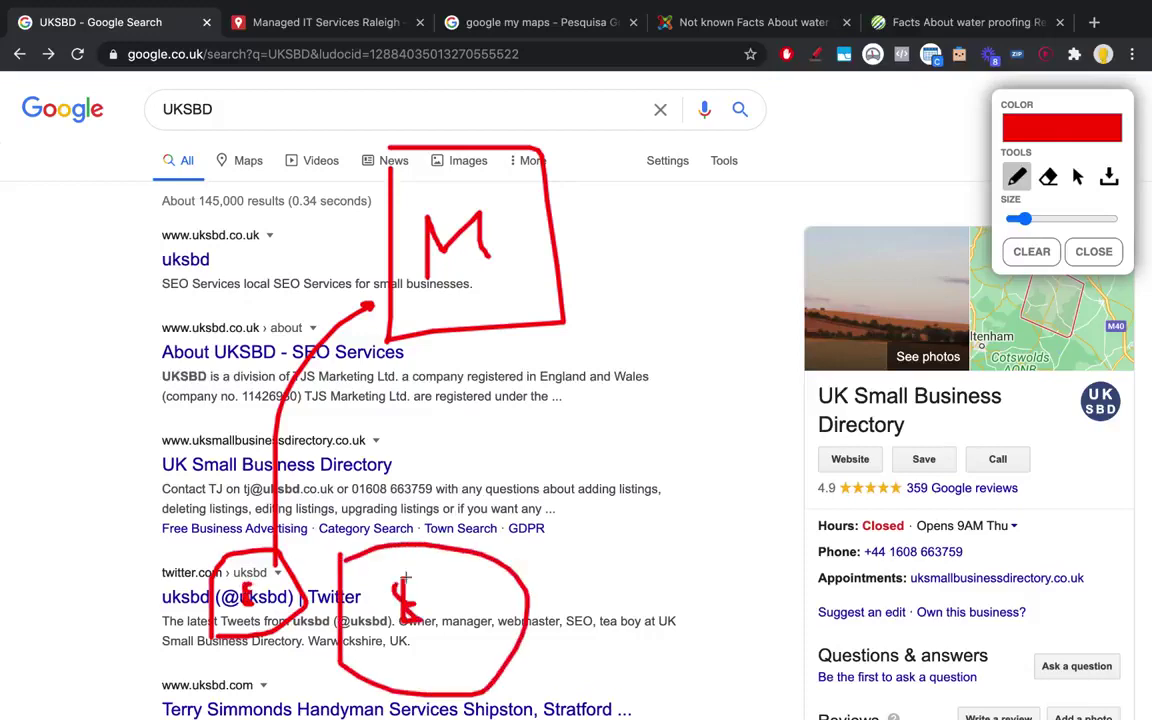
left_click_drag(432, 550, 437, 345)
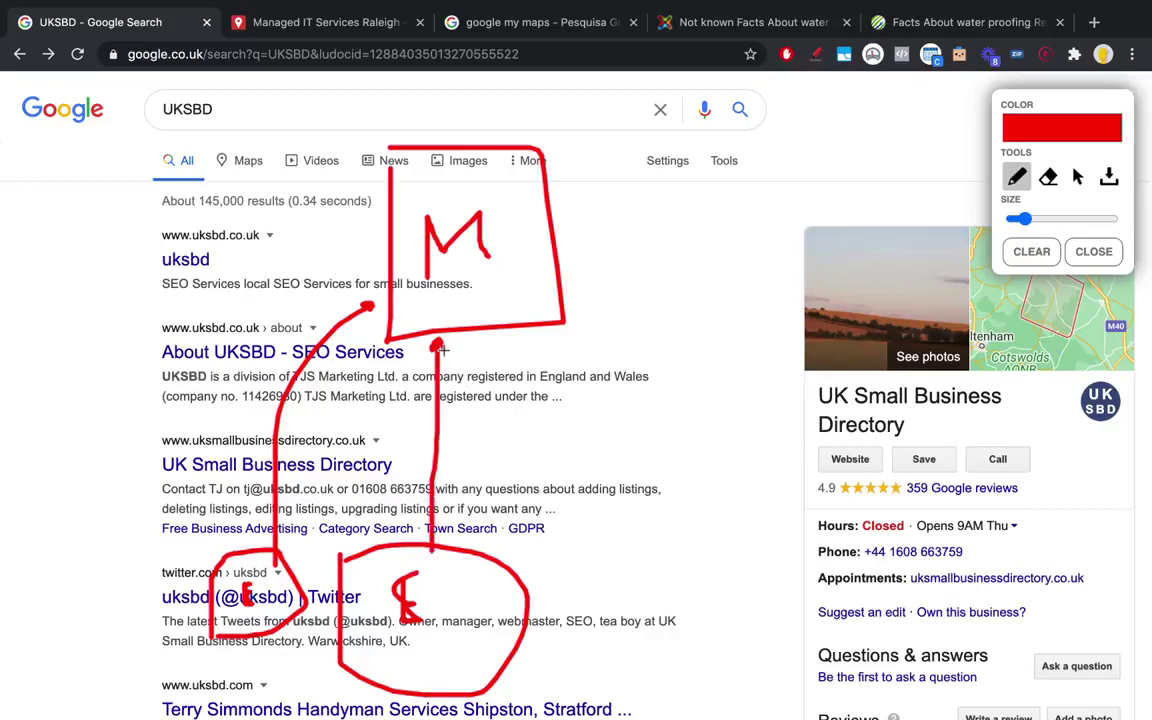
mouse_move(545, 326)
left_mouse_down()
mouse_move(765, 619)
mouse_move(715, 655)
mouse_move(745, 700)
mouse_move(793, 655)
mouse_move(845, 645)
mouse_move(808, 668)
left_mouse_up()
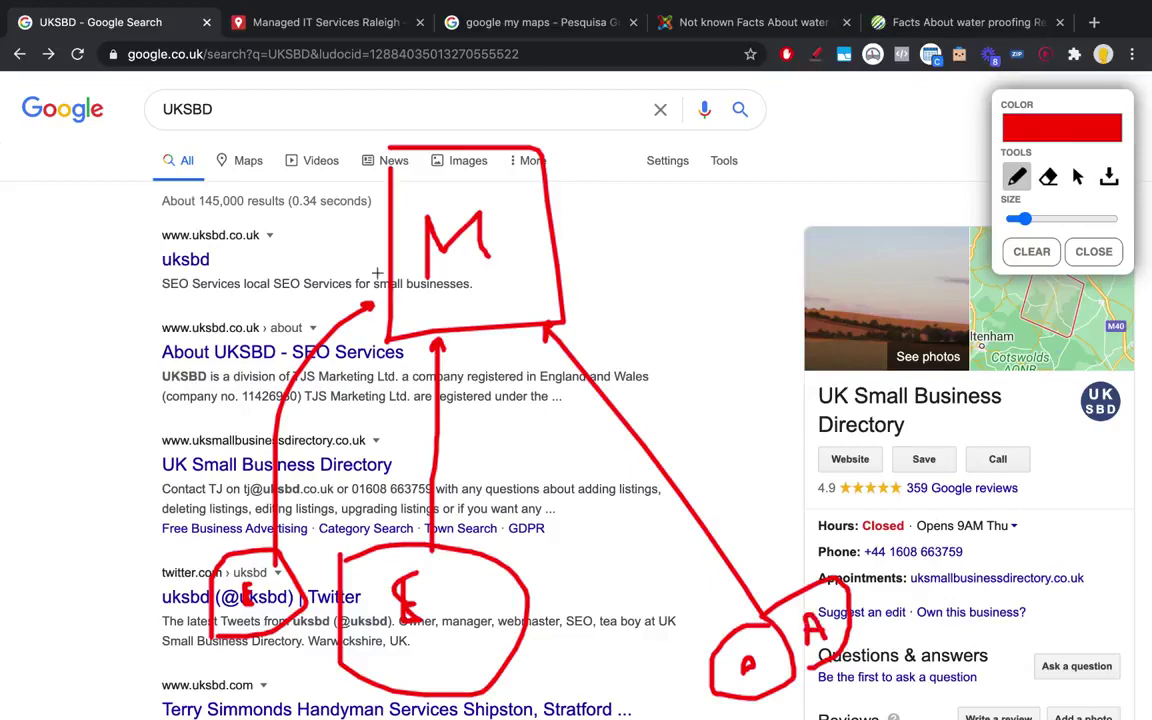
- Sketch a second shape near the top right, then switch to the Managed IT Services Raleigh map
mouse_move(541, 172)
left_mouse_down()
mouse_move(588, 144)
mouse_move(745, 207)
mouse_move(730, 125)
left_mouse_up()
left_click_drag(660, 176, 698, 232)
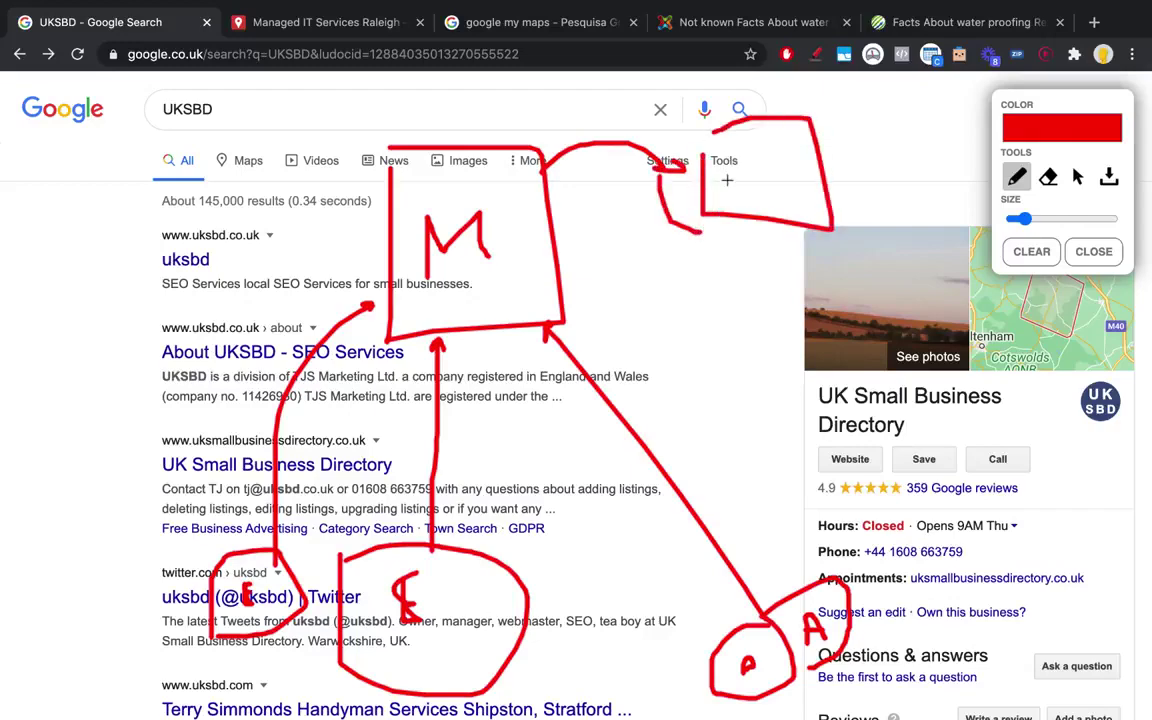
left_click(300, 22)
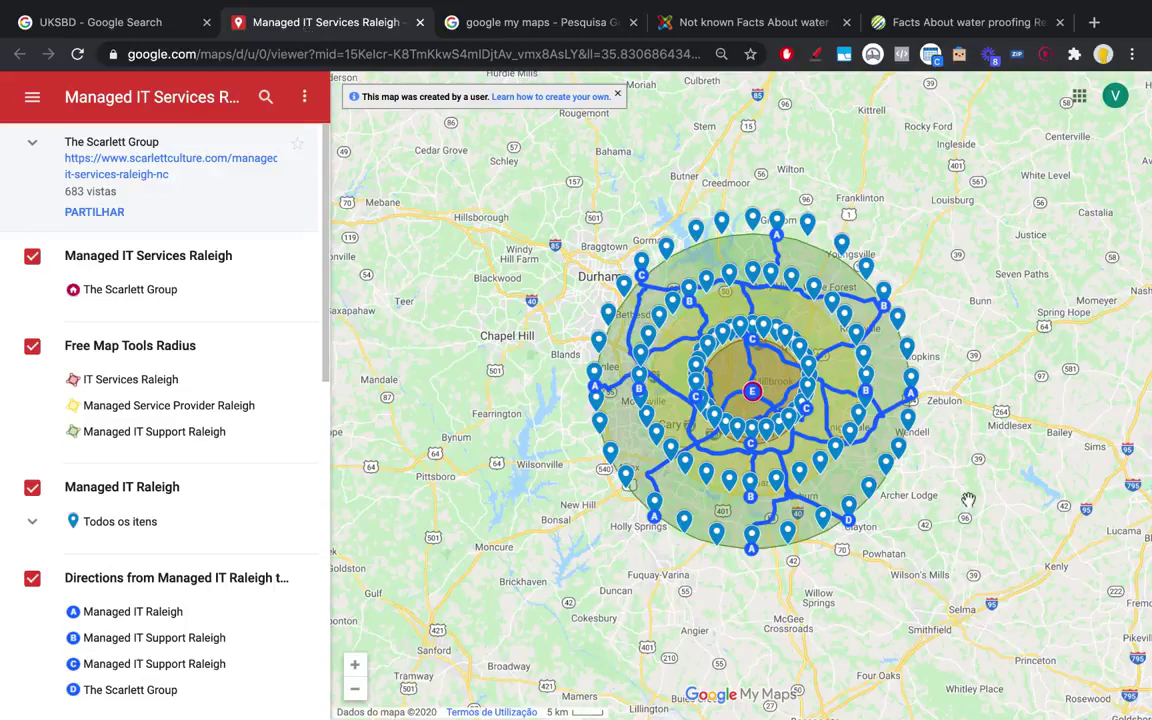
- Zoom and pan around the Raleigh map, then return to the UKSBD search results
scroll(968, 500, "down", 3)
scroll(830, 380, "up", 3)
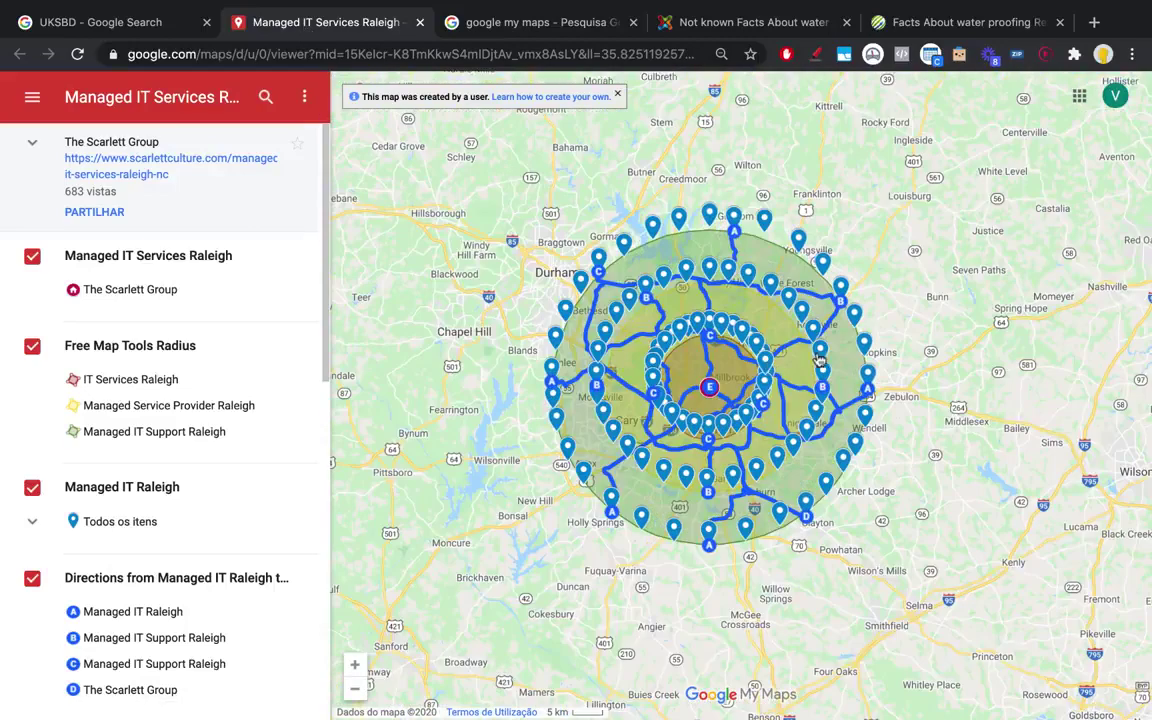
left_click_drag(967, 405, 966, 347)
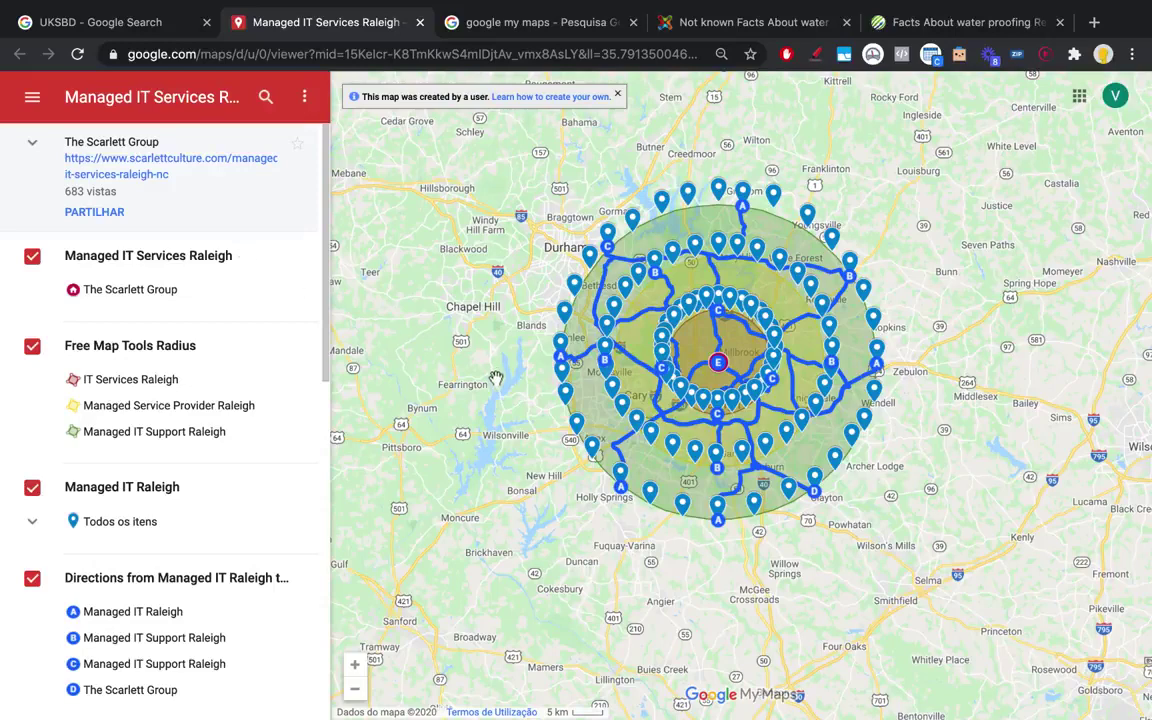
left_click(110, 22)
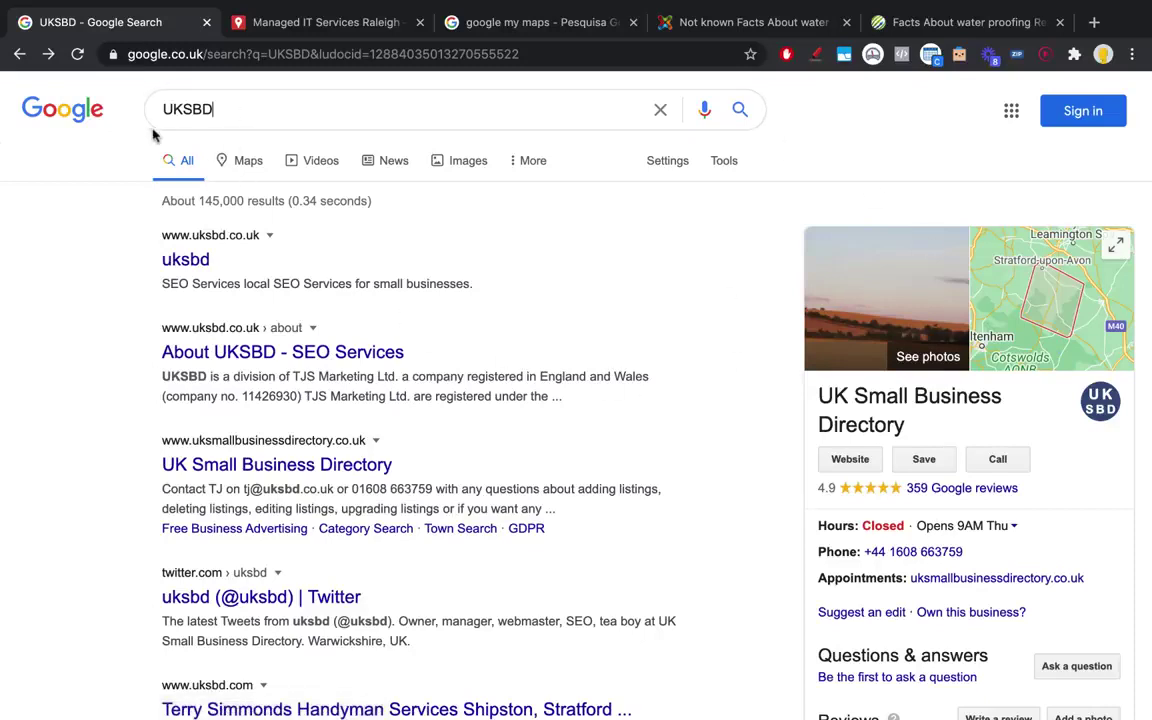
- Open the UK Small Business Directory in Google Maps and copy its medium embed iframe HTML
left_click(1027, 295)
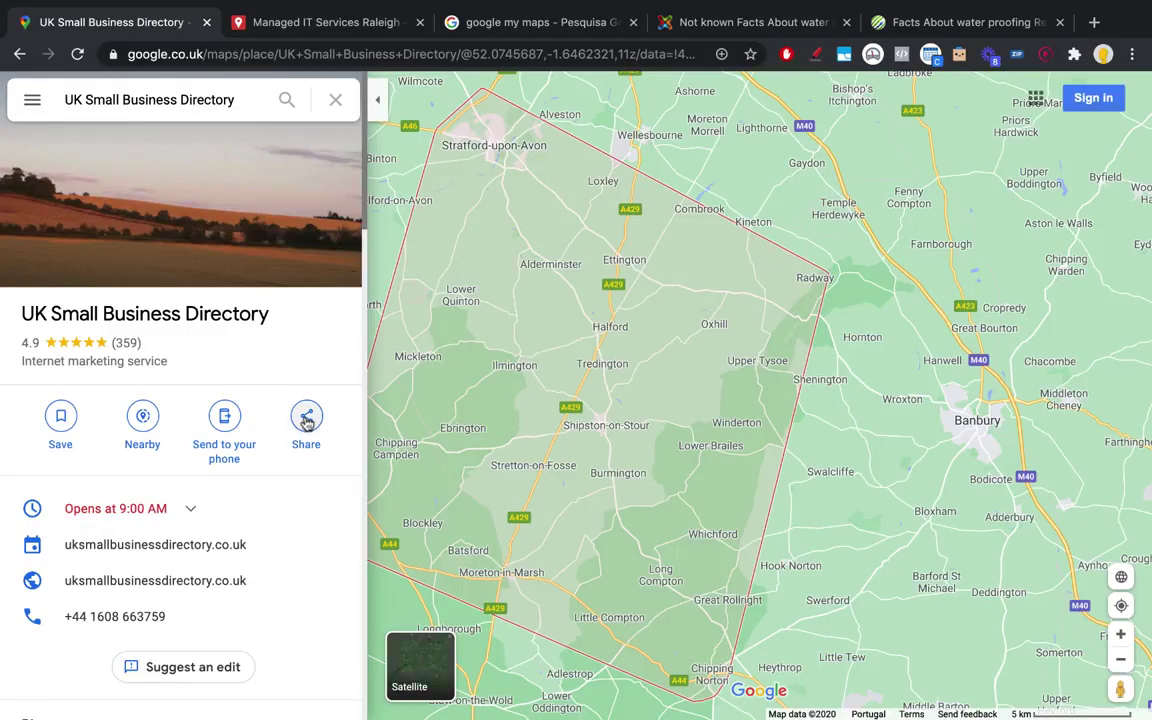
left_click(307, 420)
left_click(550, 284)
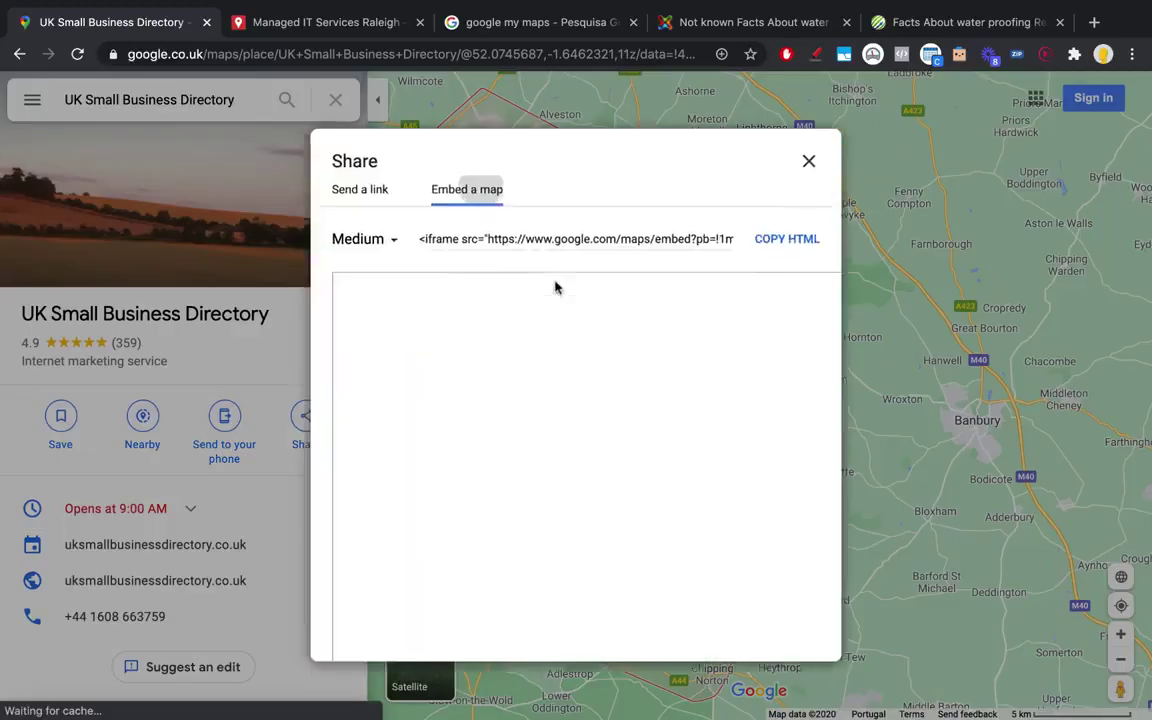
left_click(801, 212)
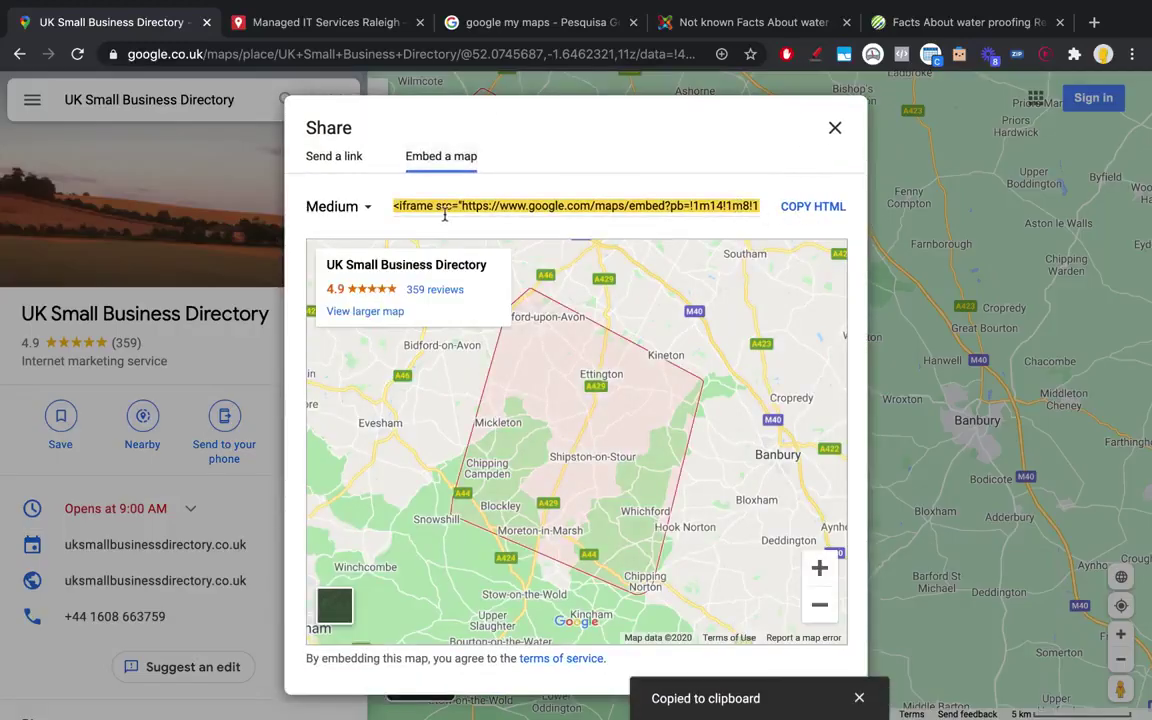
left_click(402, 207)
left_click_drag(393, 203, 808, 210)
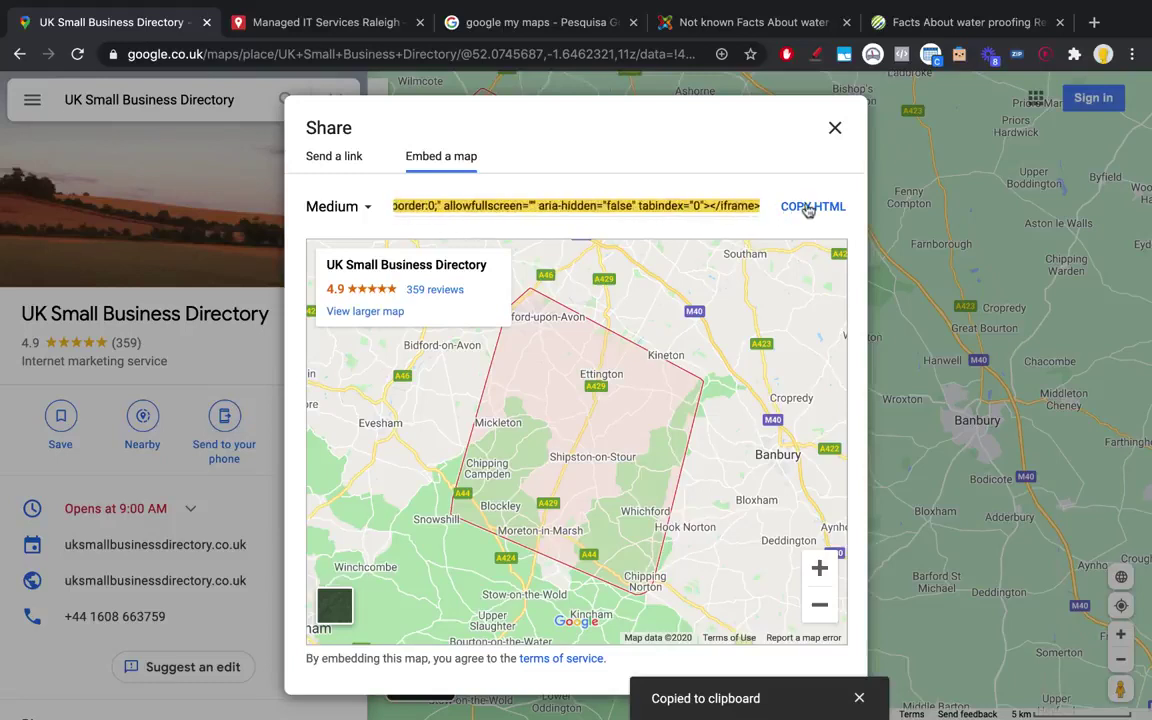
left_click(701, 203)
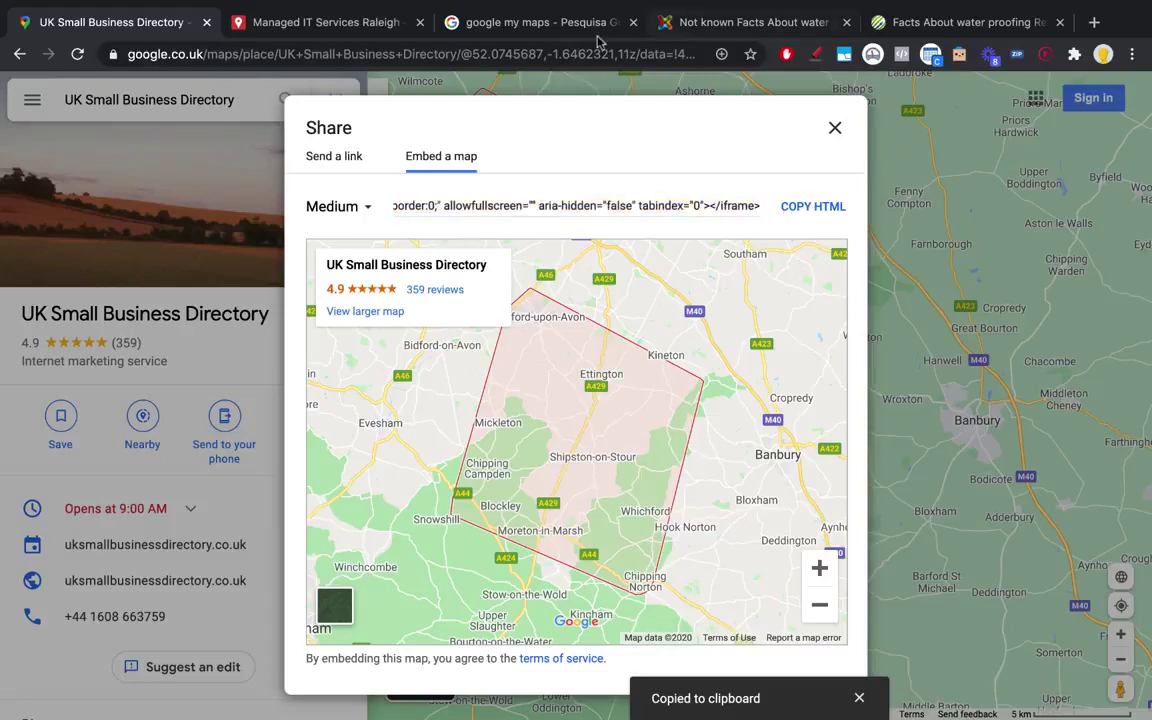
left_click(700, 22)
scroll(500, 488, "down", 20)
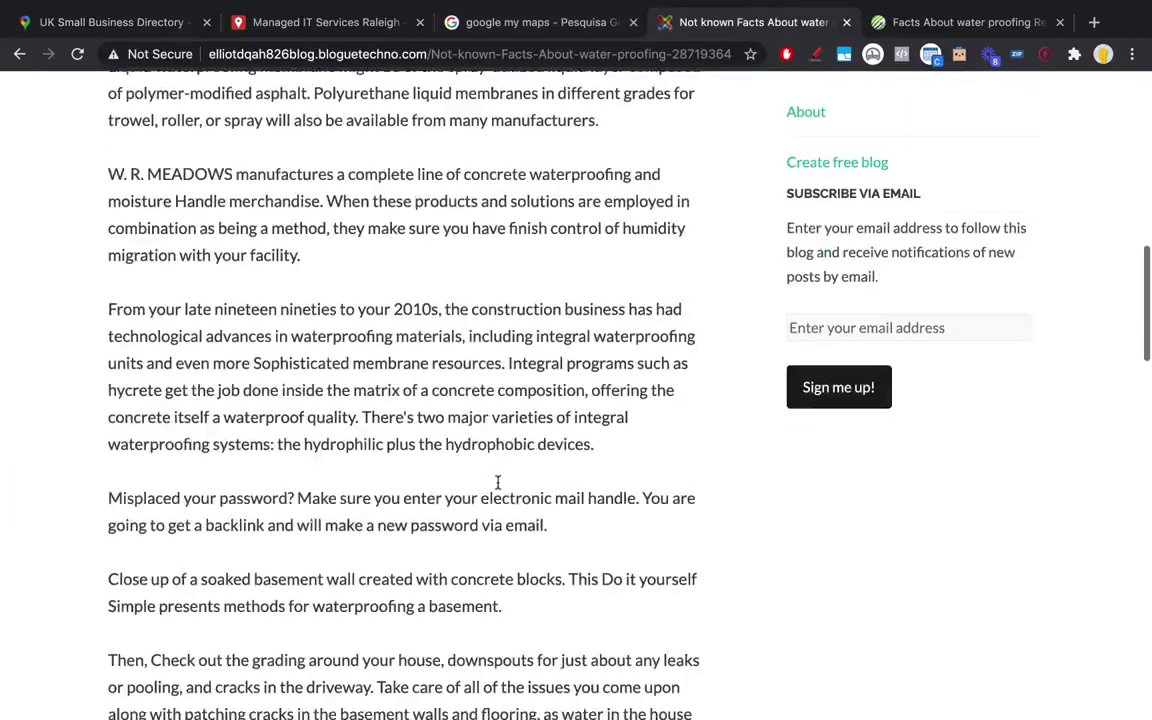
scroll(584, 231, "up", 3)
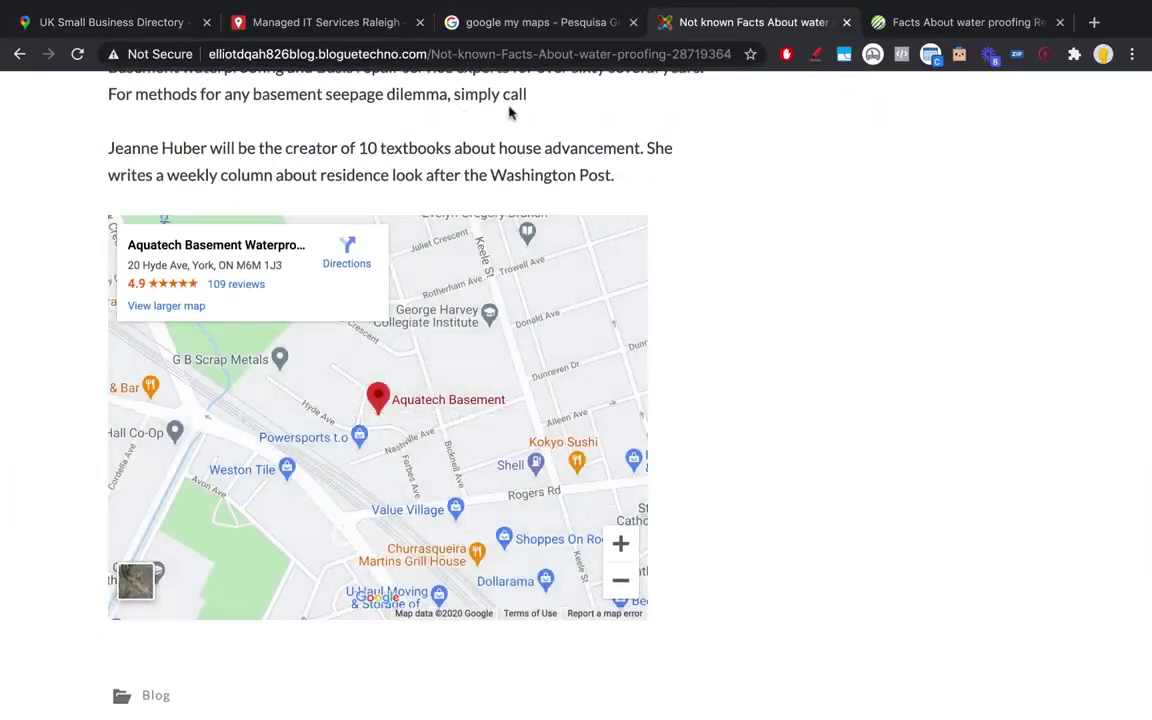
scroll(625, 162, "down", 1)
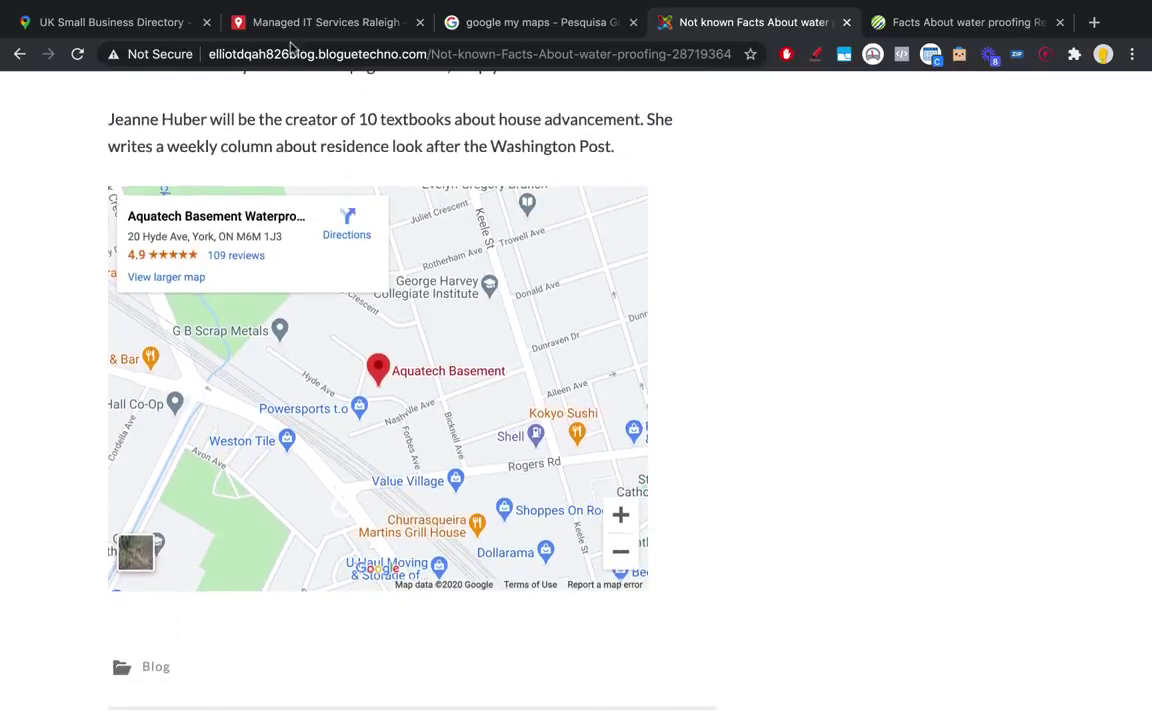
left_click(265, 24)
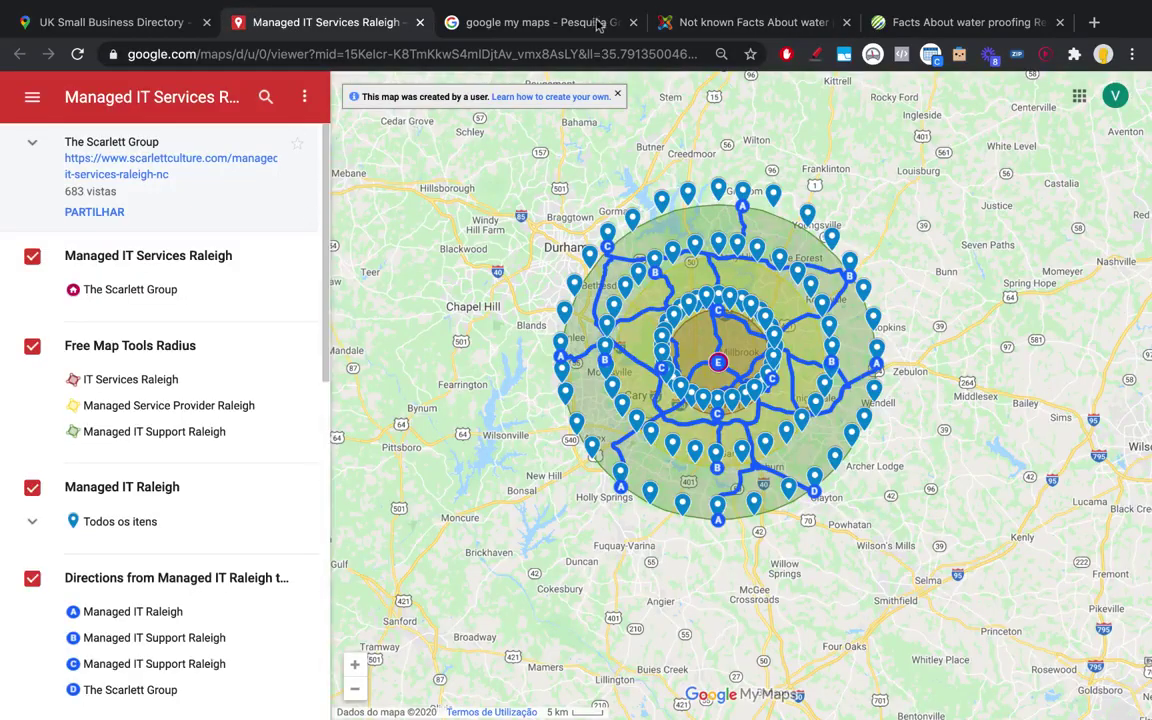
left_click(110, 22)
left_click(826, 210)
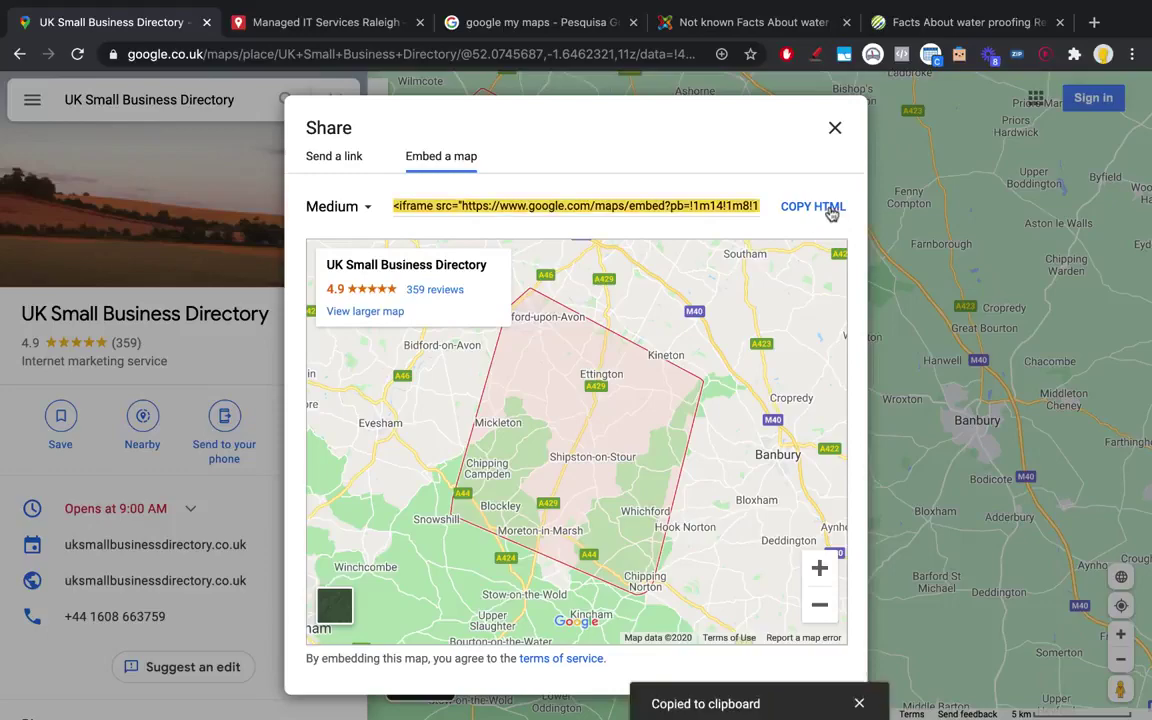
left_click(740, 22)
scroll(600, 357, "down", 3)
scroll(600, 357, "up", 15)
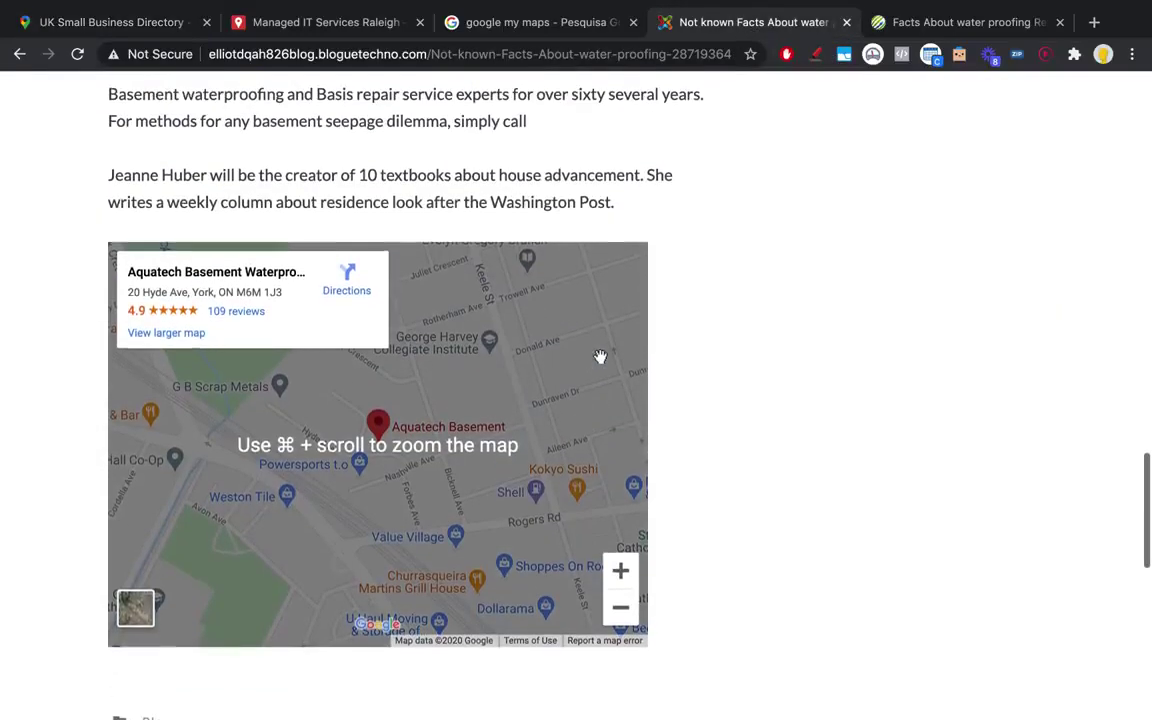
scroll(600, 357, "up", 10)
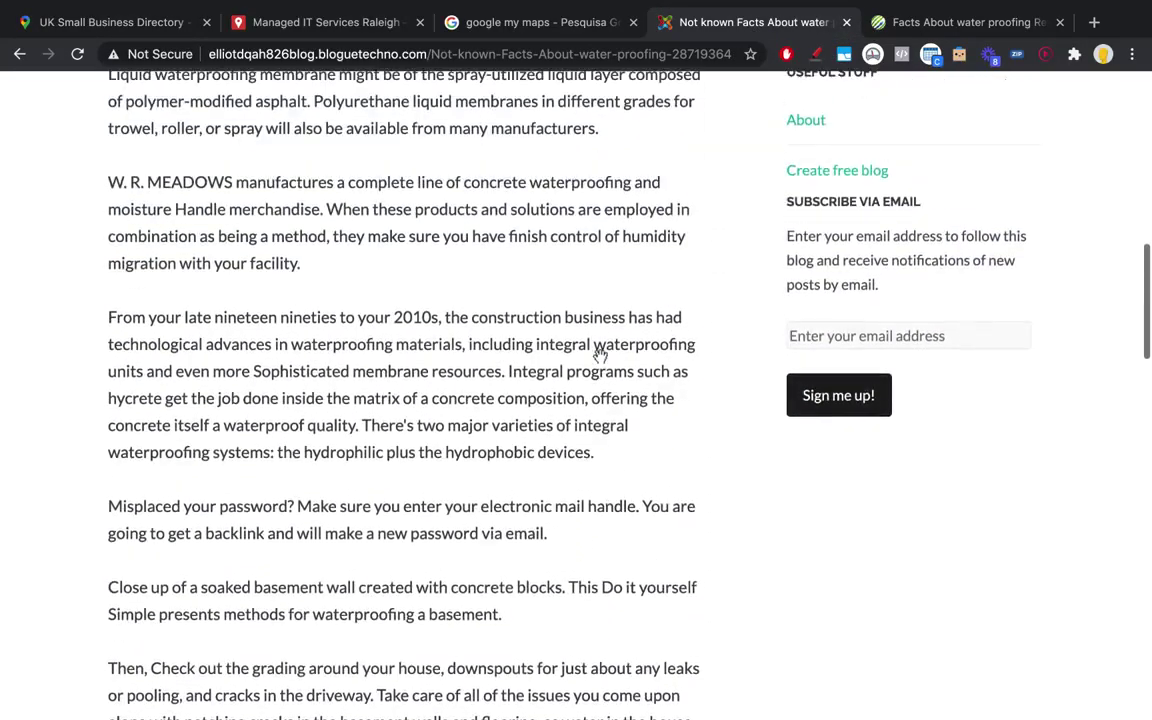
scroll(600, 356, "up", 3)
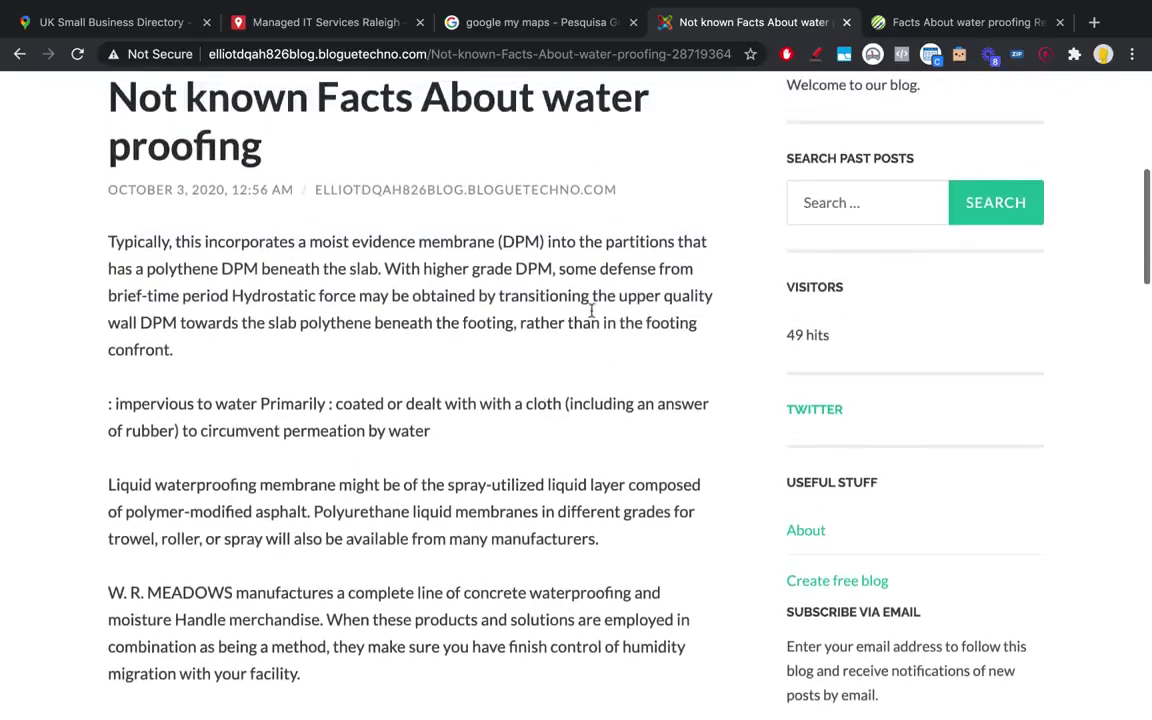
scroll(380, 432, "down", 15)
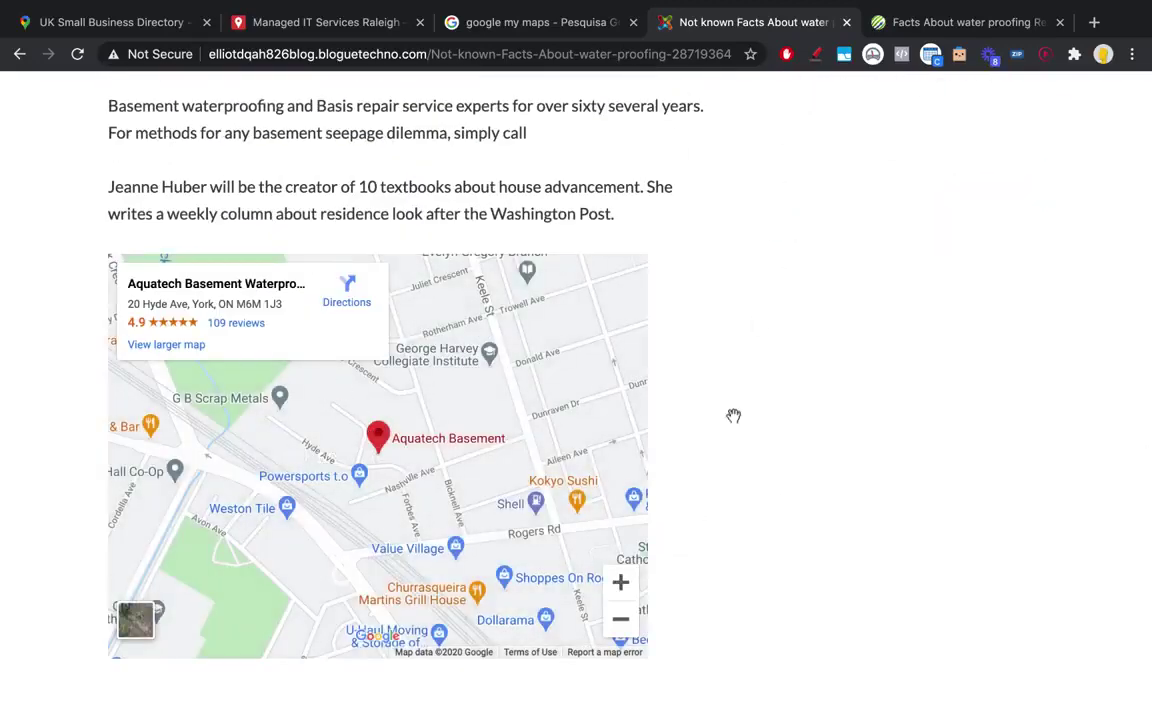
scroll(380, 420, "up", 3)
left_click_drag(359, 331, 466, 331)
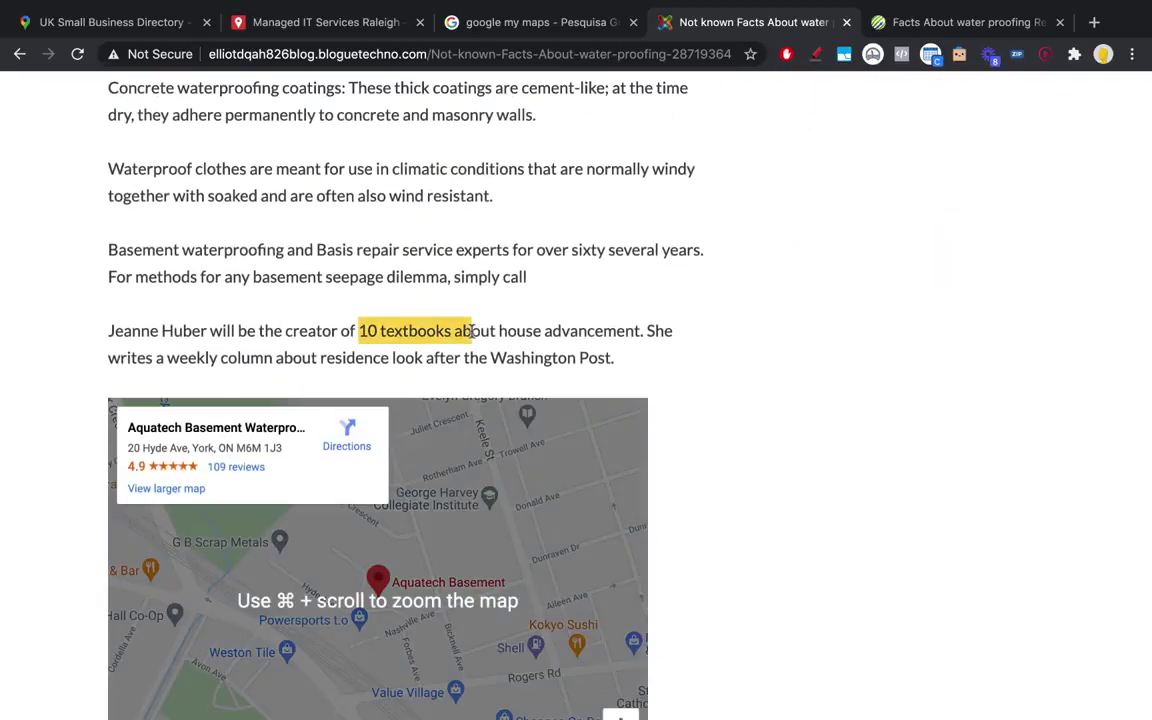
double_click(427, 331)
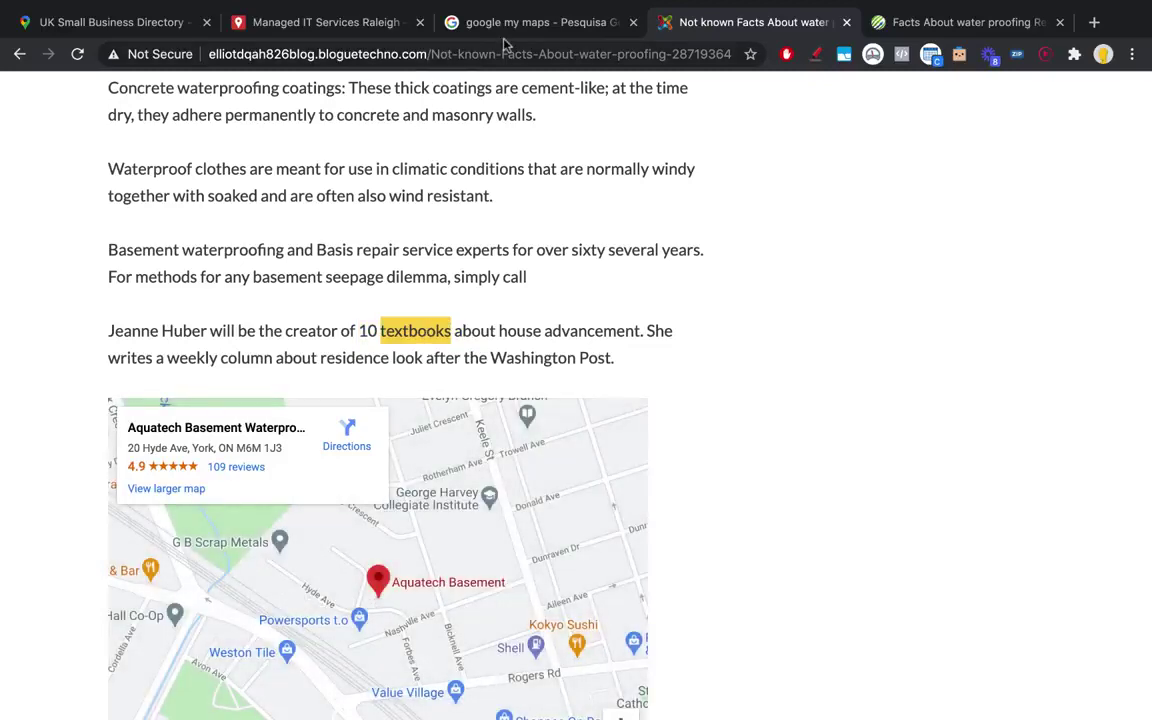
left_click(470, 22)
left_click(140, 22)
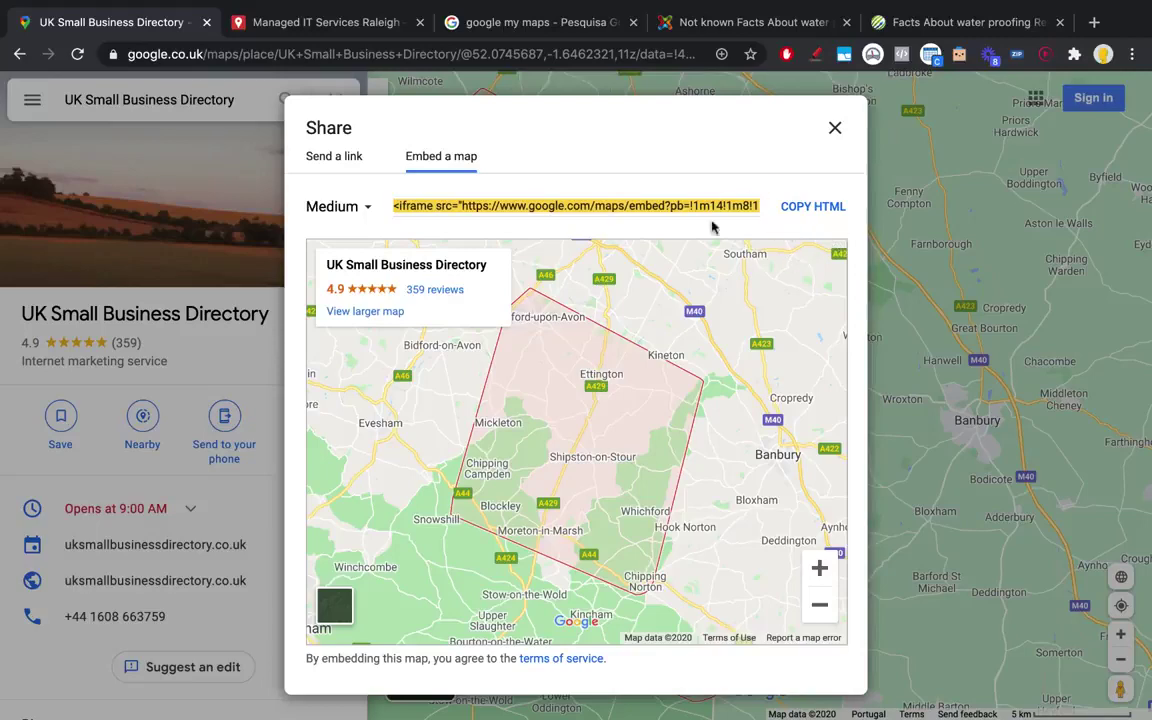
- Copy the UK Small Business Directory's share link, then go to the Not known Facts water proofing post
left_click(327, 163)
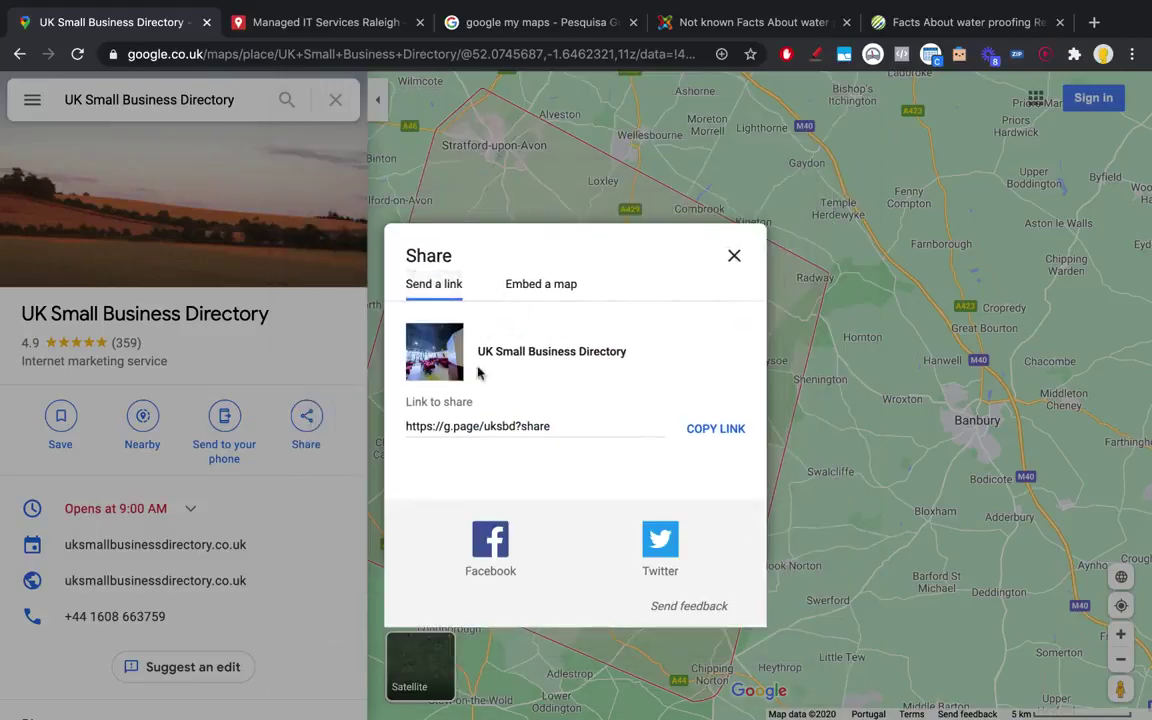
left_click(696, 432)
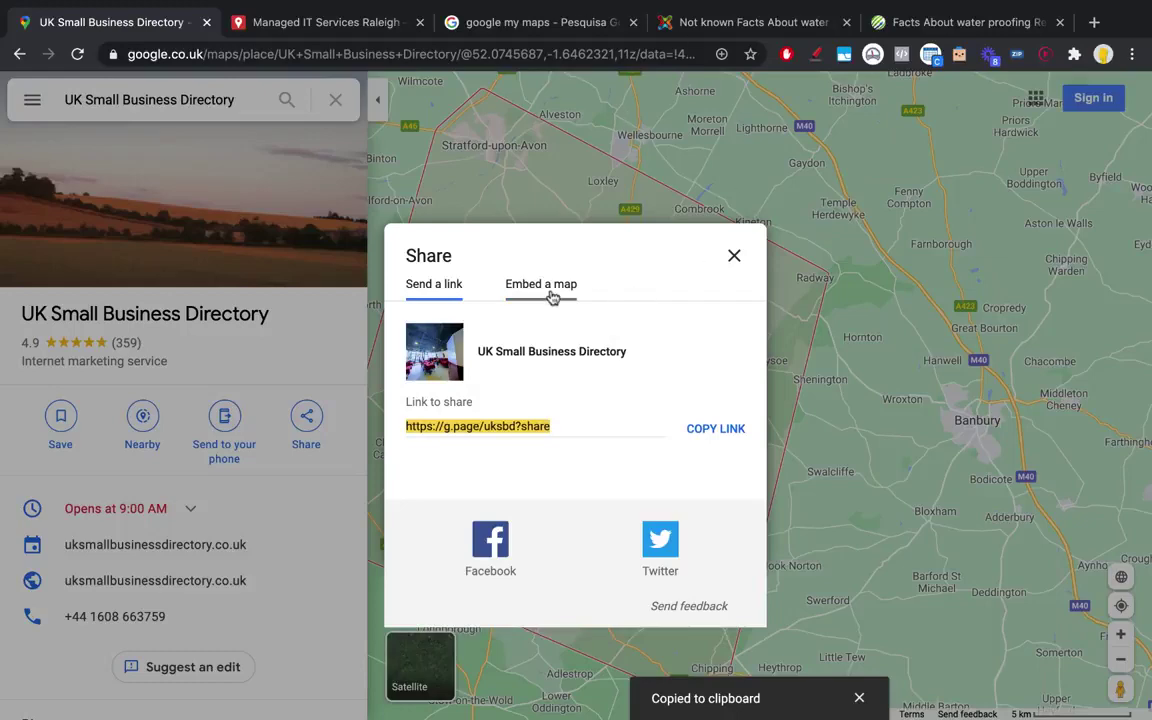
left_click(750, 22)
- Open the Facts About water proofing Revealed post and scroll to its embedded map
scroll(640, 138, "down", 2)
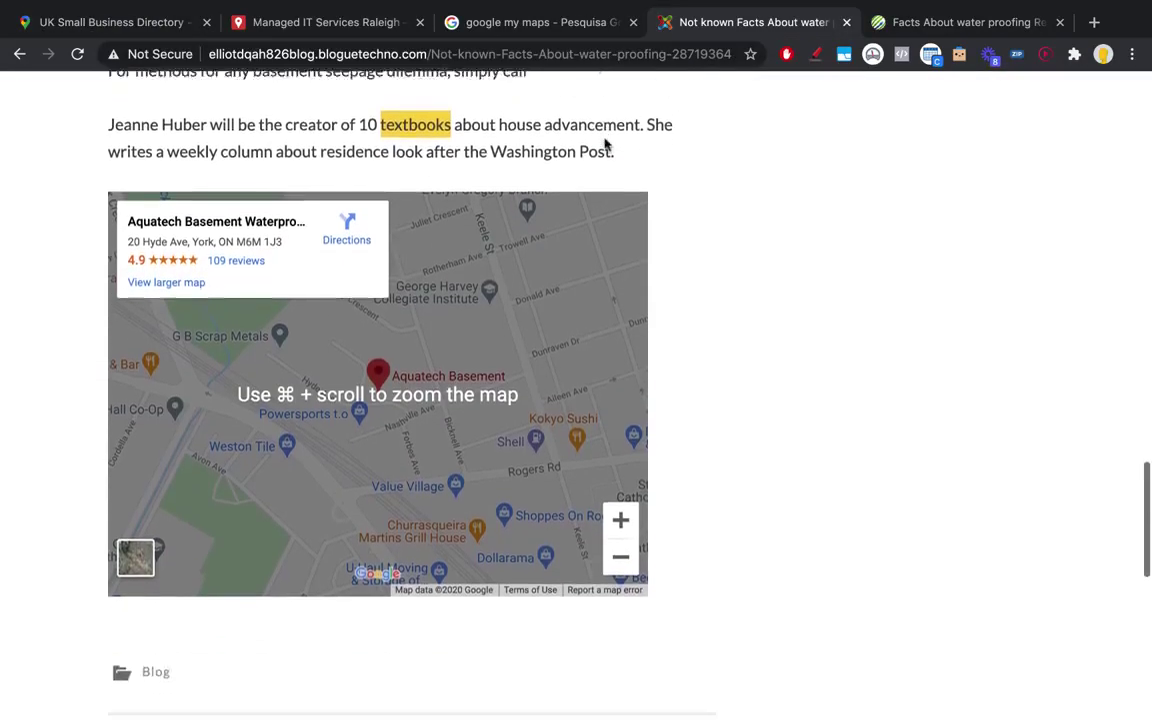
scroll(750, 304, "down", 5)
left_click(930, 22)
scroll(540, 327, "down", 10)
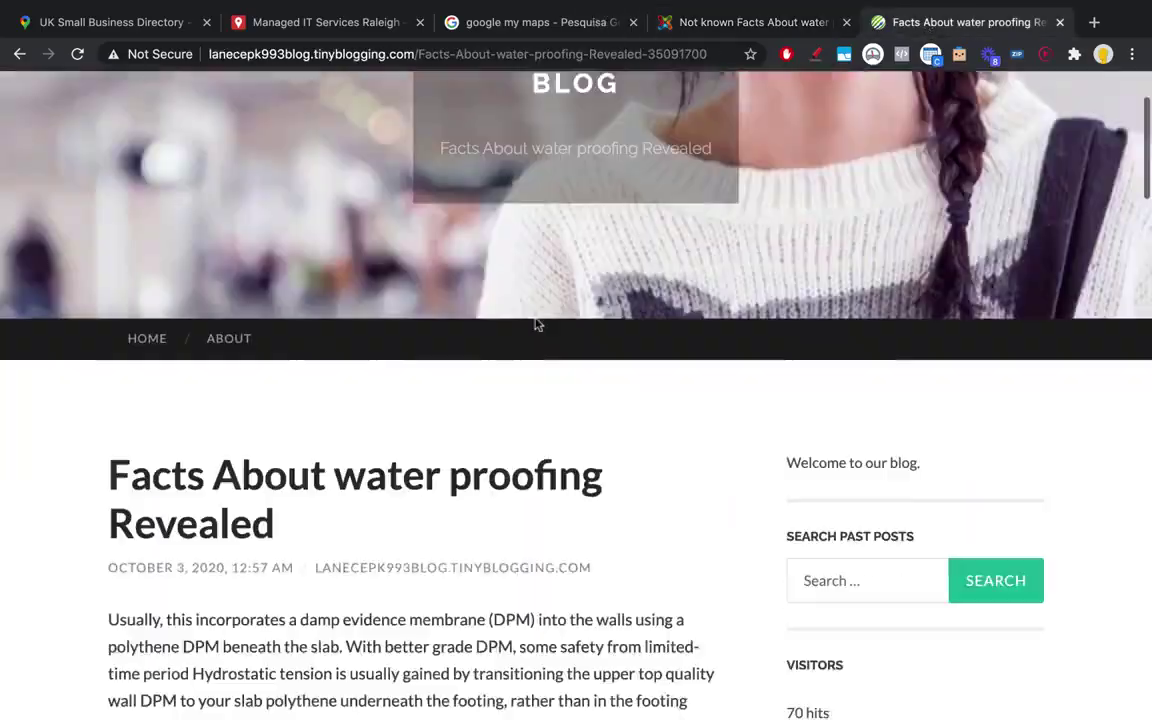
scroll(537, 324, "down", 15)
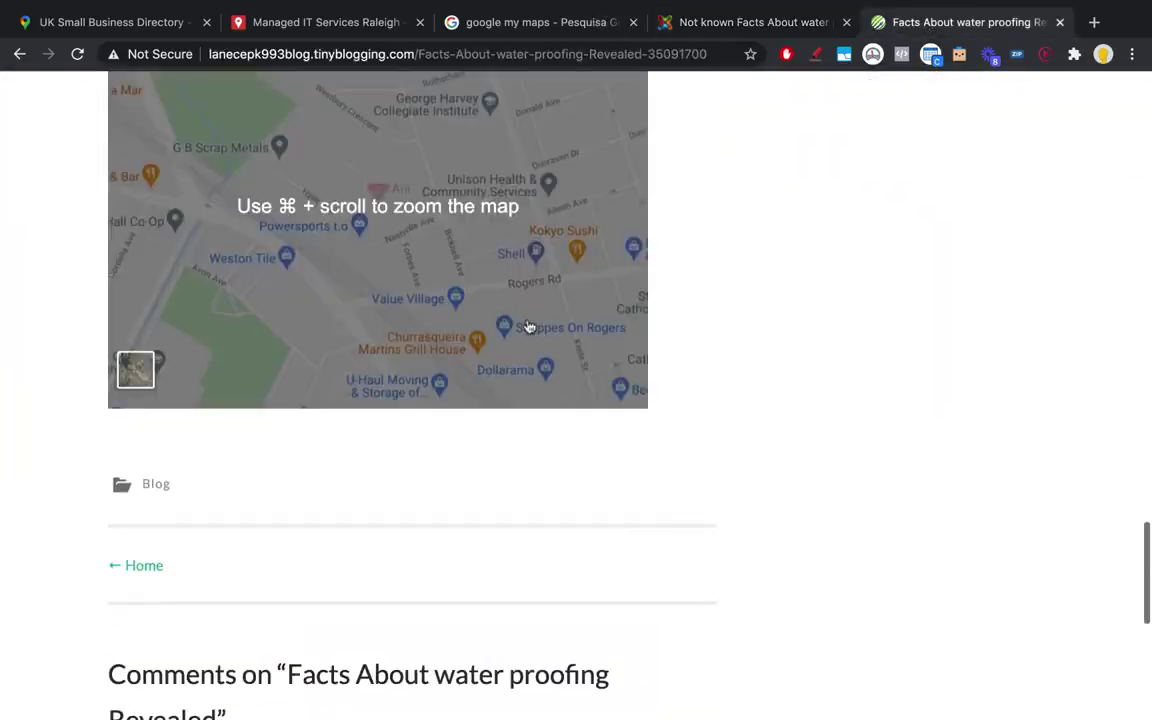
scroll(484, 265, "up", 5)
scroll(484, 265, "up", 7)
scroll(465, 226, "down", 11)
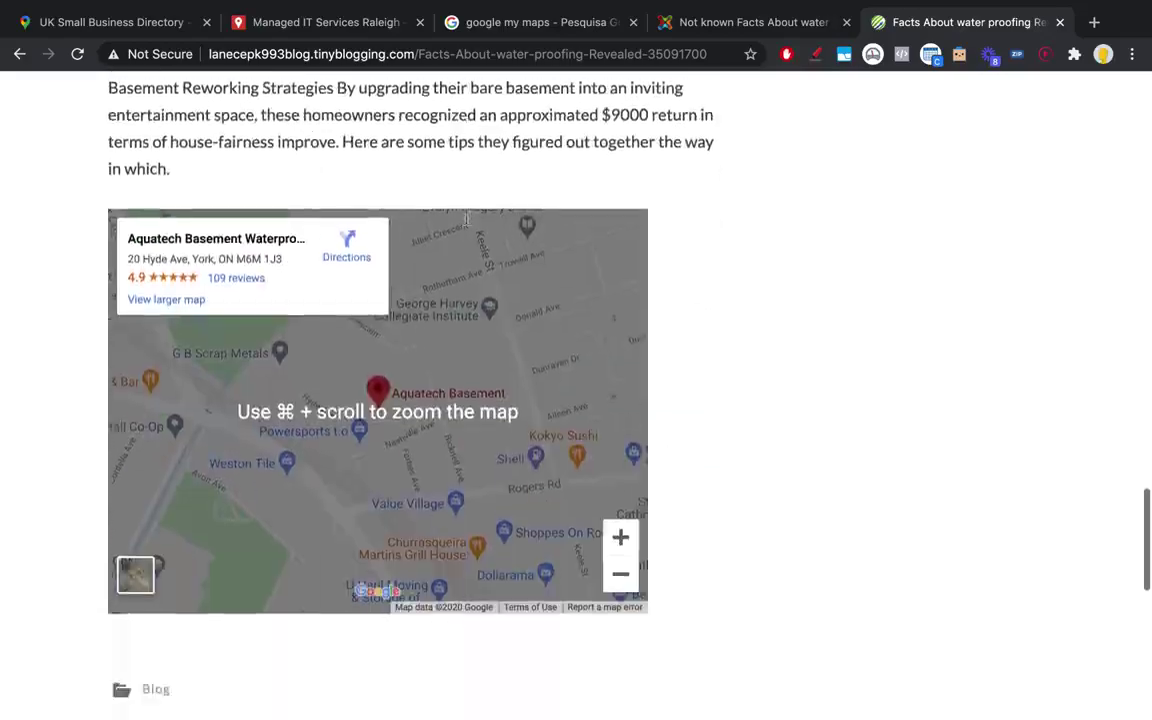
- Zoom the embedded Aquatech Basement map out two levels and turn on the pen tool
left_click(620, 452)
left_click(620, 452)
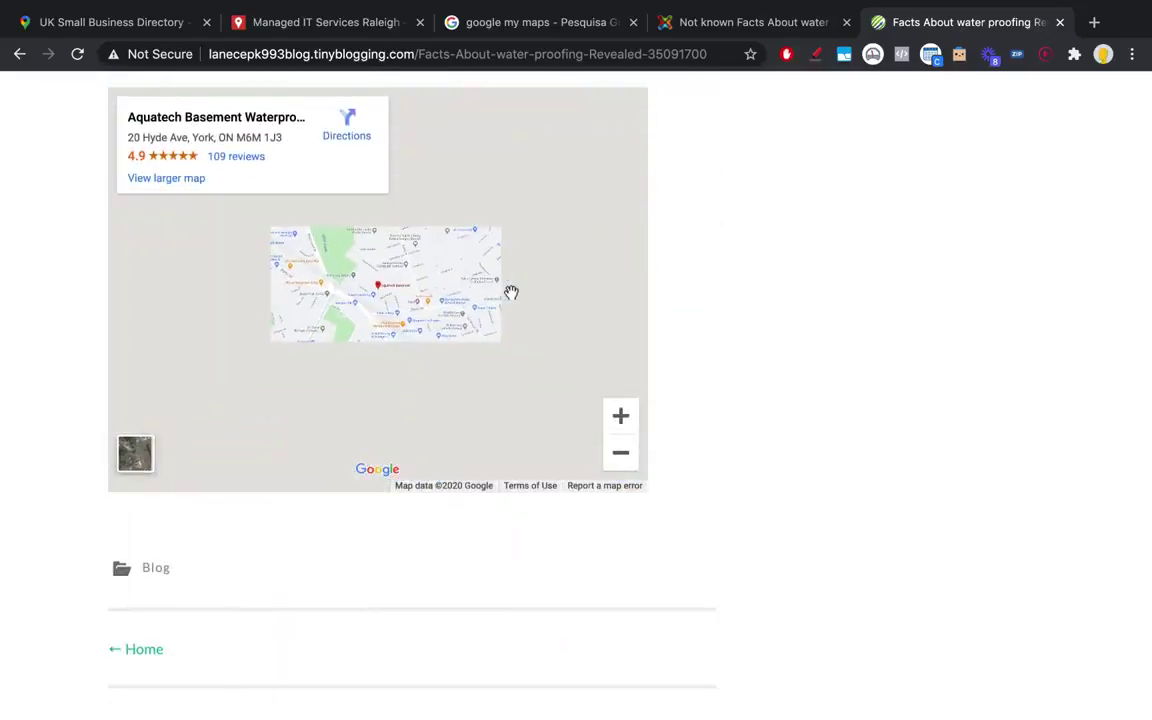
scroll(730, 226, "up", 20)
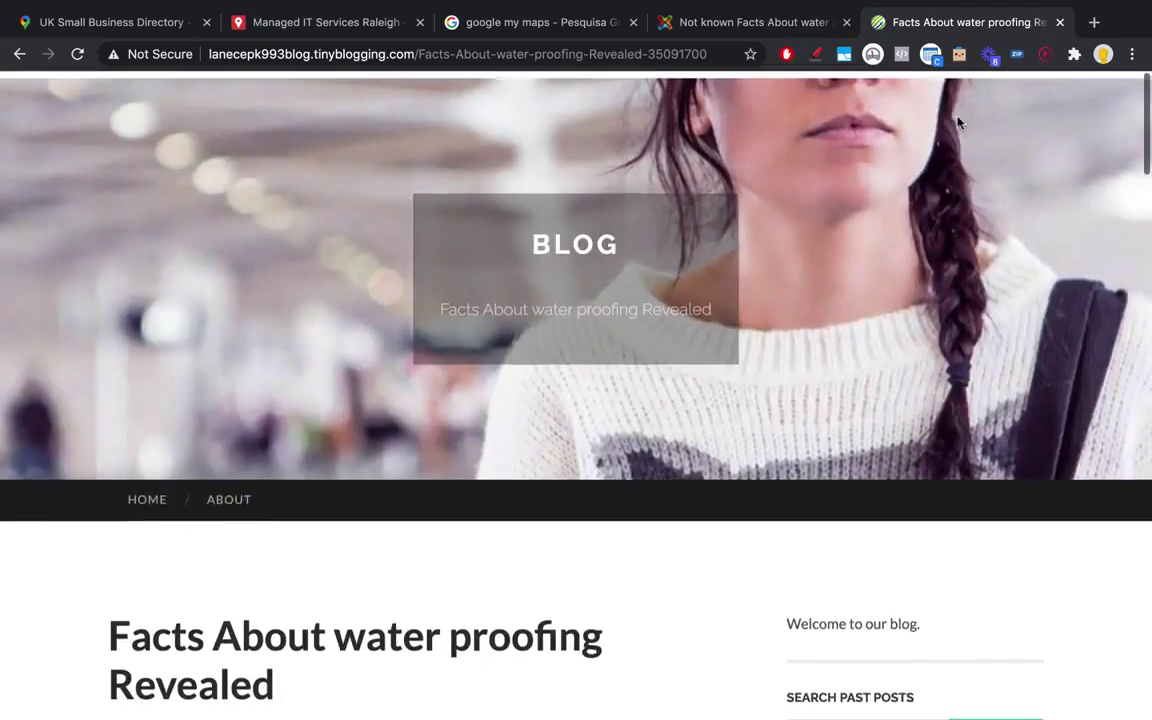
scroll(958, 122, "down", 10)
left_click(816, 54)
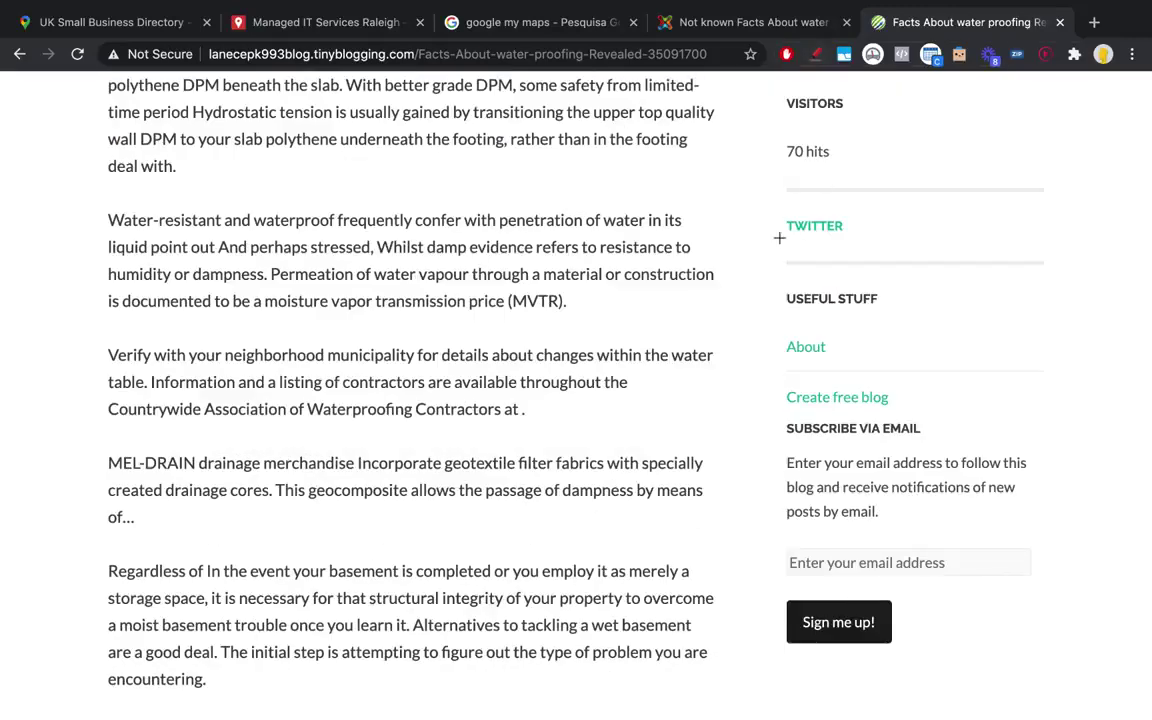
left_click_drag(757, 199, 815, 248)
left_click_drag(771, 298, 677, 429)
mouse_move(630, 557)
left_mouse_down()
mouse_move(625, 502)
mouse_move(643, 546)
left_mouse_up()
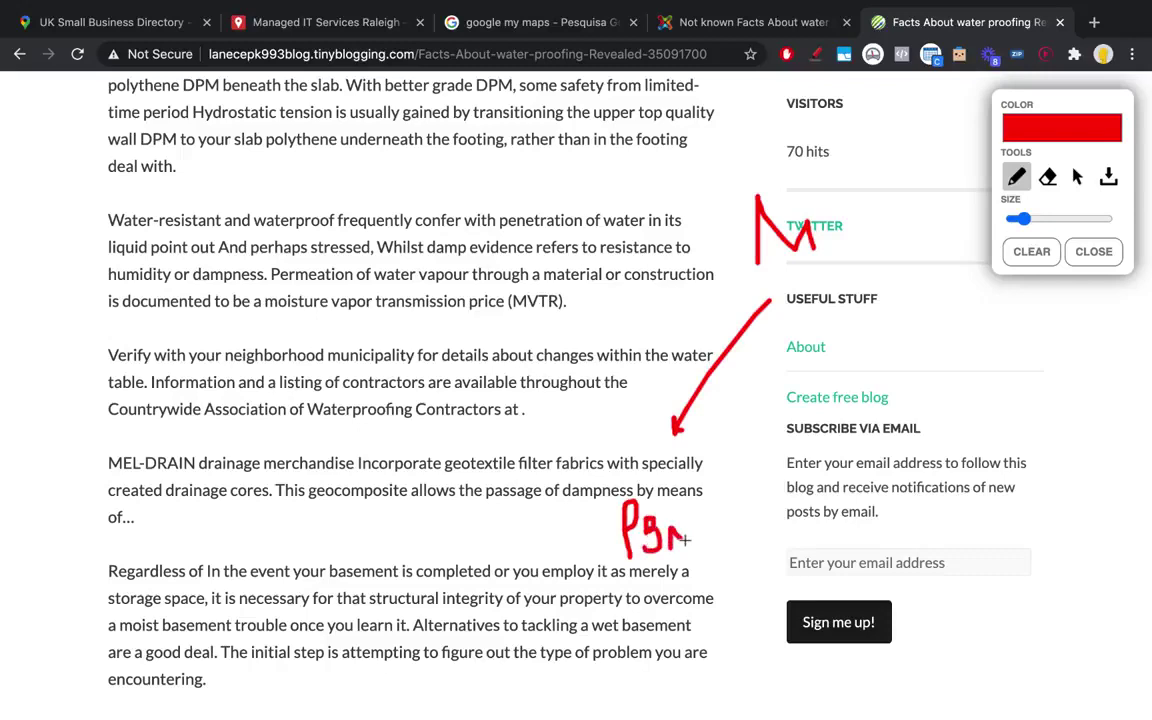
left_click_drag(810, 265, 910, 512)
left_click_drag(938, 478, 910, 512)
mouse_move(907, 535)
left_mouse_down()
mouse_move(907, 590)
mouse_move(922, 572)
mouse_move(946, 588)
mouse_move(990, 532)
mouse_move(990, 588)
left_mouse_up()
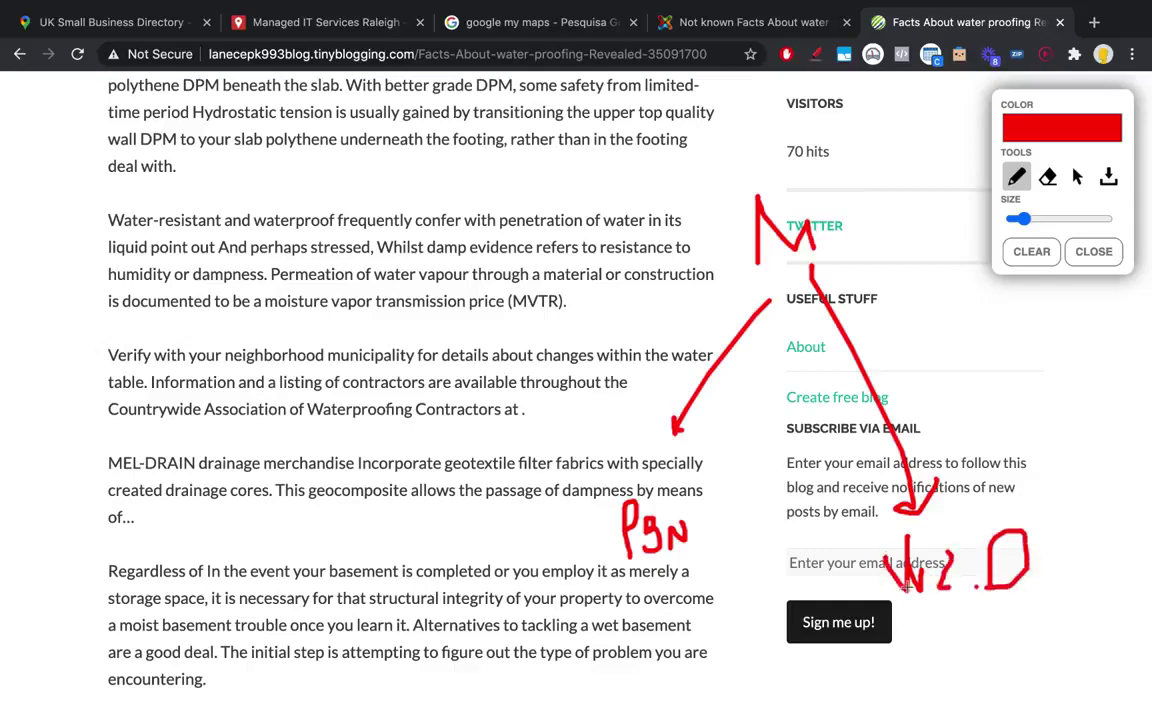
mouse_move(727, 181)
left_mouse_down()
mouse_move(840, 290)
mouse_move(733, 178)
mouse_move(522, 209)
left_mouse_up()
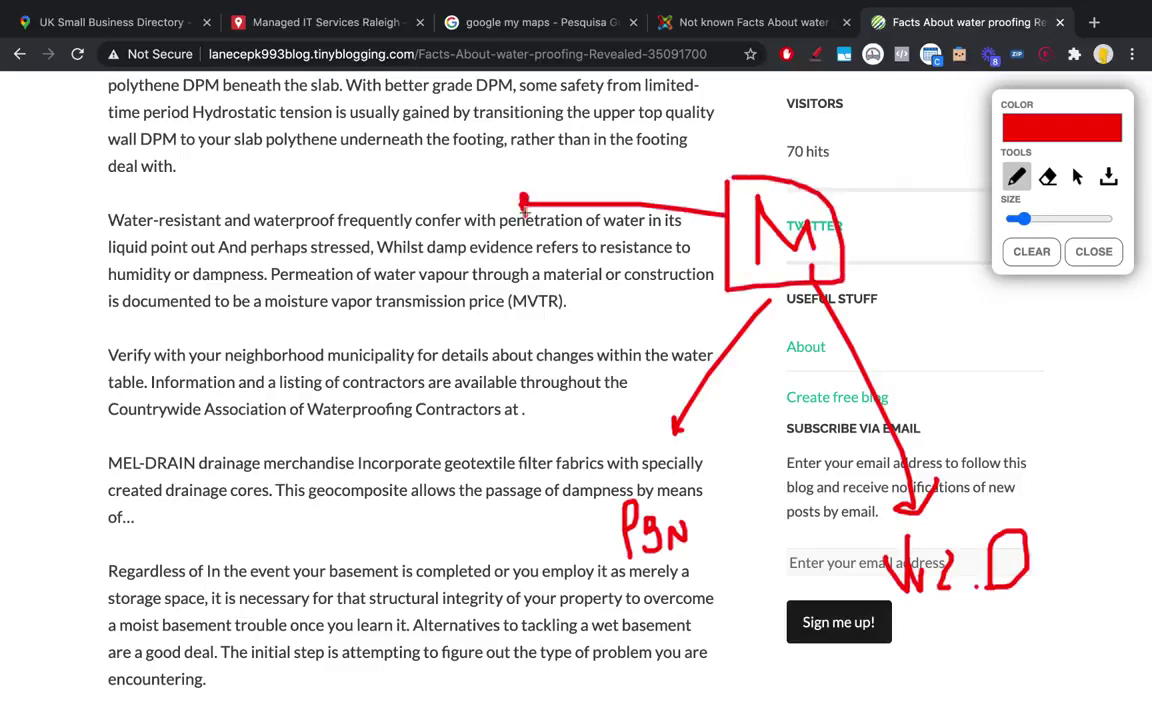
left_click_drag(403, 183, 411, 167)
mouse_move(516, 203)
left_mouse_down()
mouse_move(380, 170)
mouse_move(487, 226)
left_mouse_up()
left_click_drag(418, 287, 430, 333)
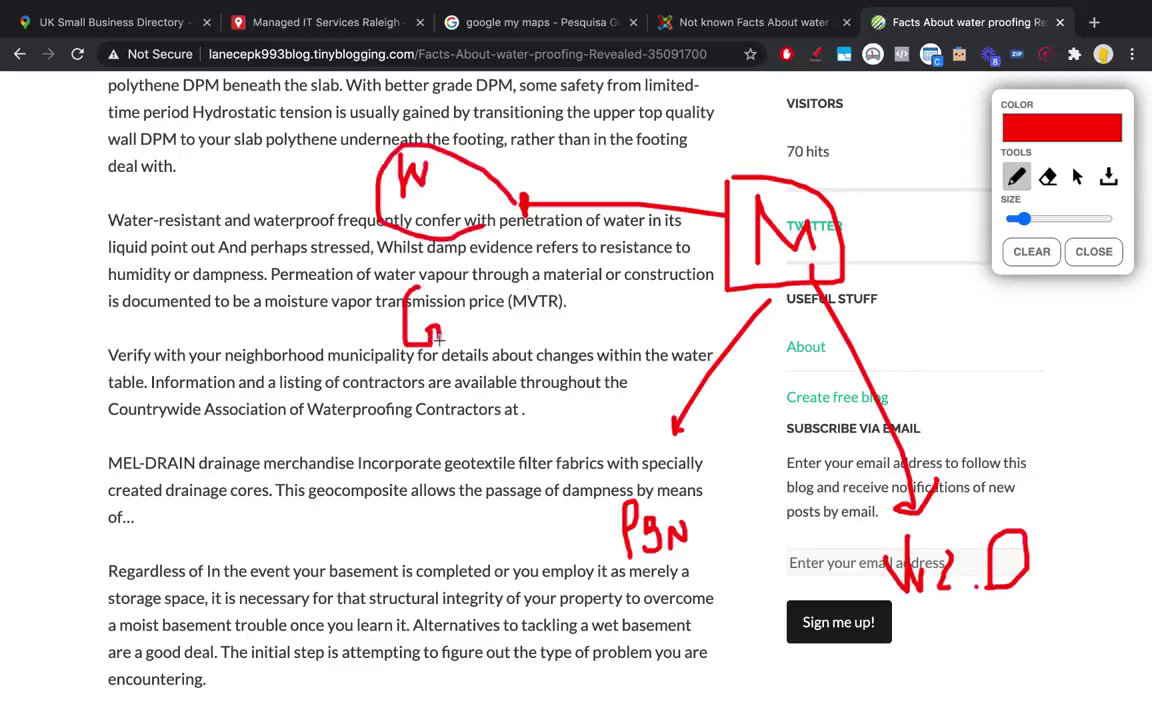
mouse_move(450, 234)
left_mouse_down()
mouse_move(425, 380)
mouse_move(500, 240)
mouse_move(458, 216)
left_mouse_up()
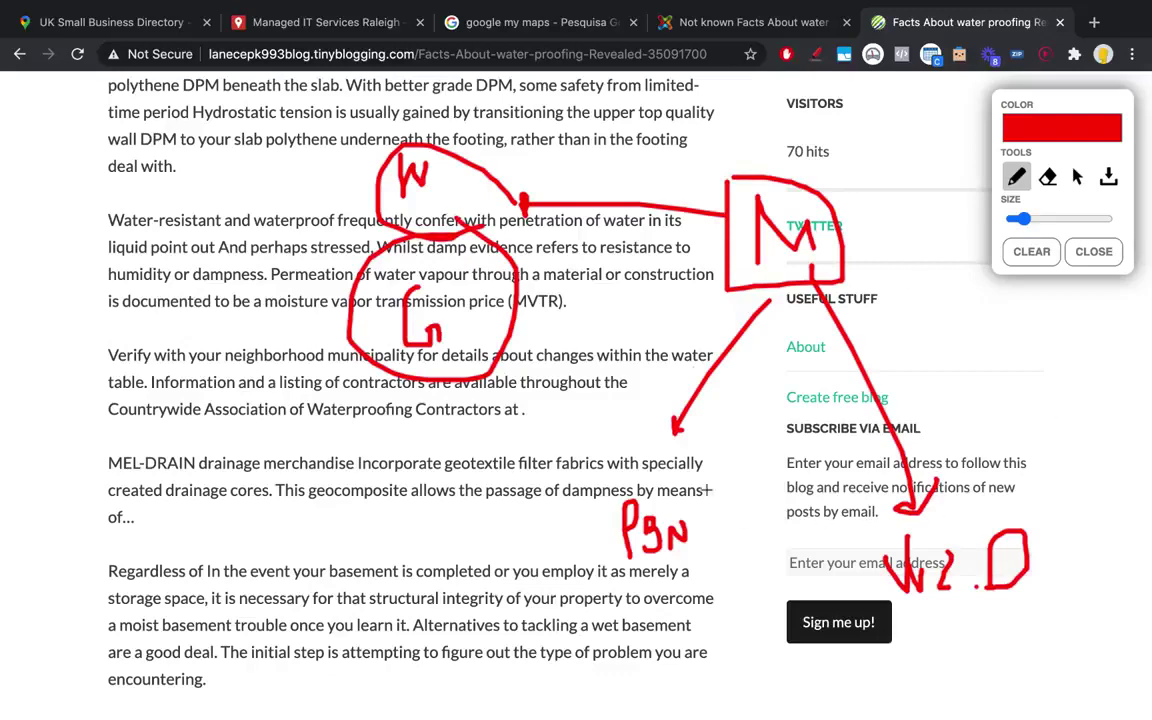
key("Escape")
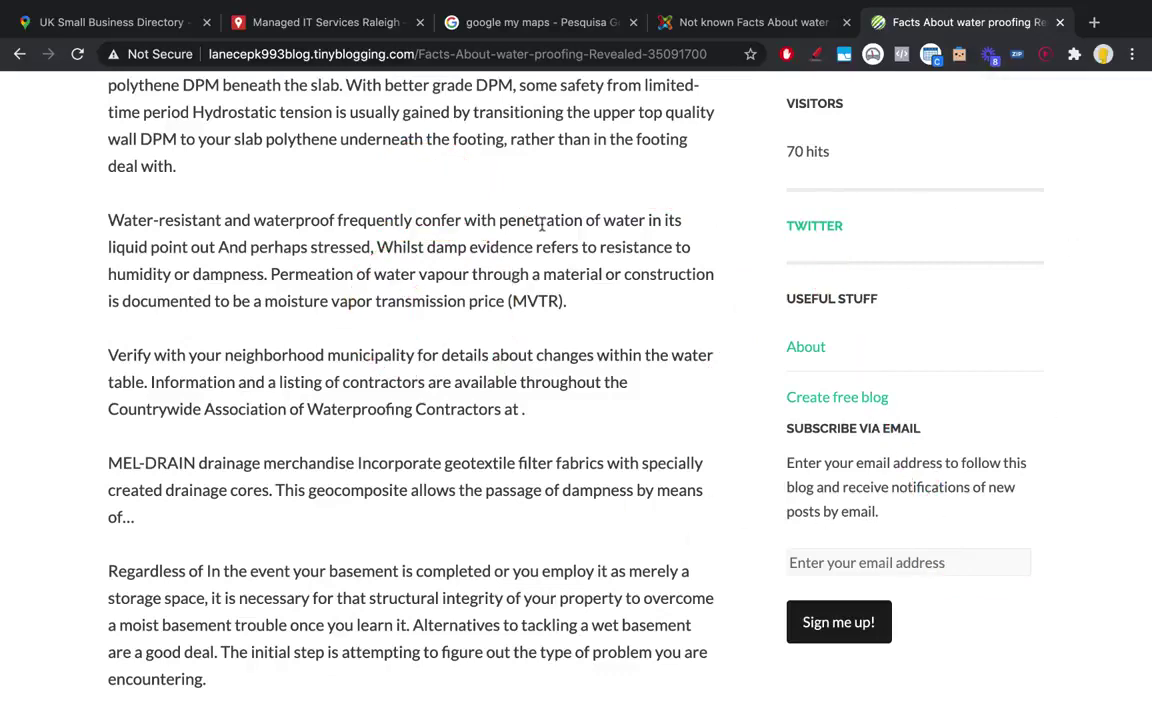
scroll(541, 226, "down", 1)
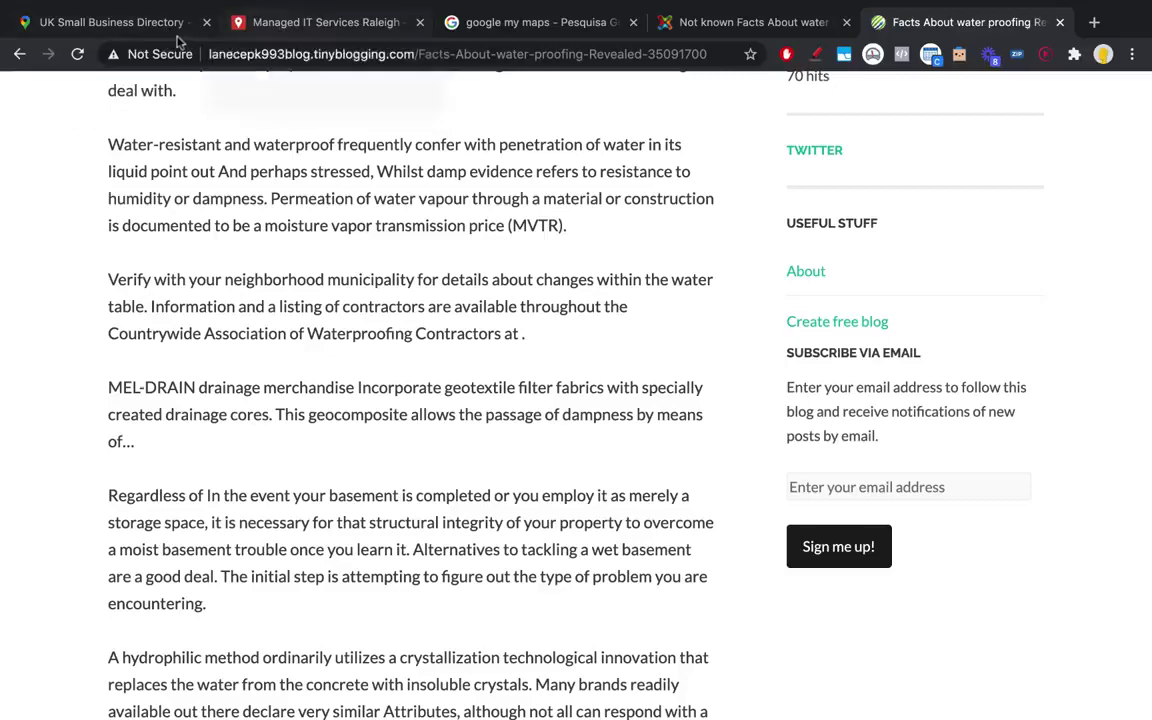
- Close the UK Small Business Directory share dialog and briefly open its booking link
left_click(110, 22)
left_click(732, 258)
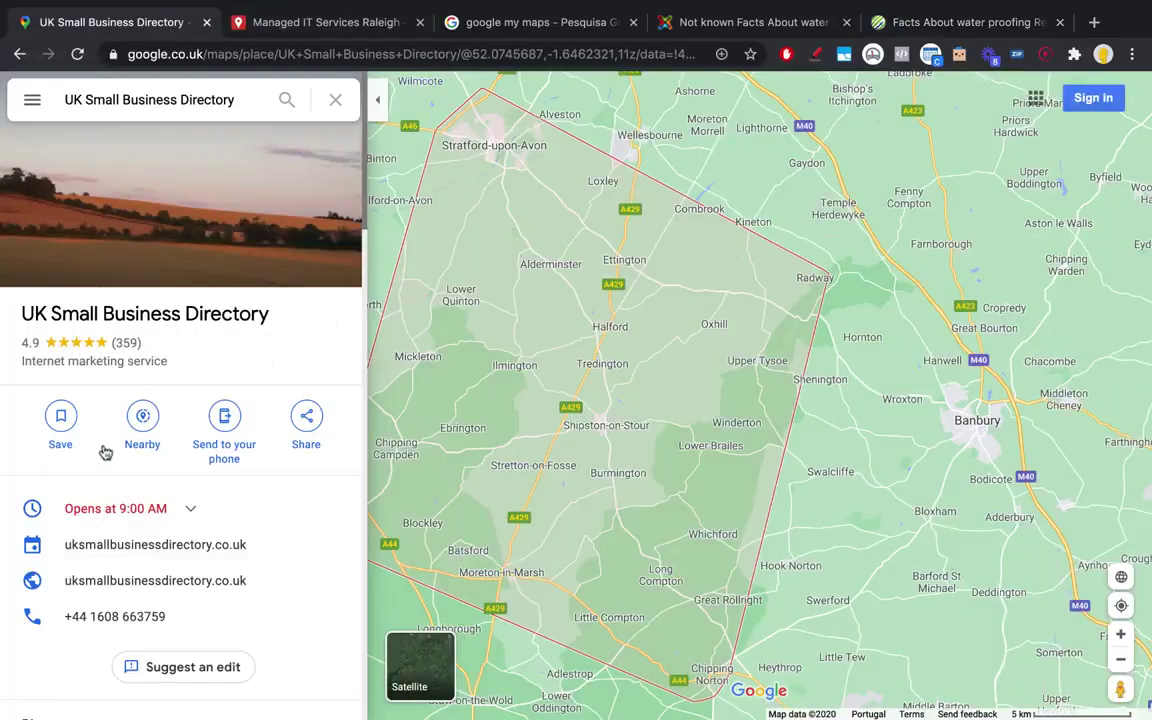
scroll(193, 442, "down", 2)
scroll(210, 404, "down", 2)
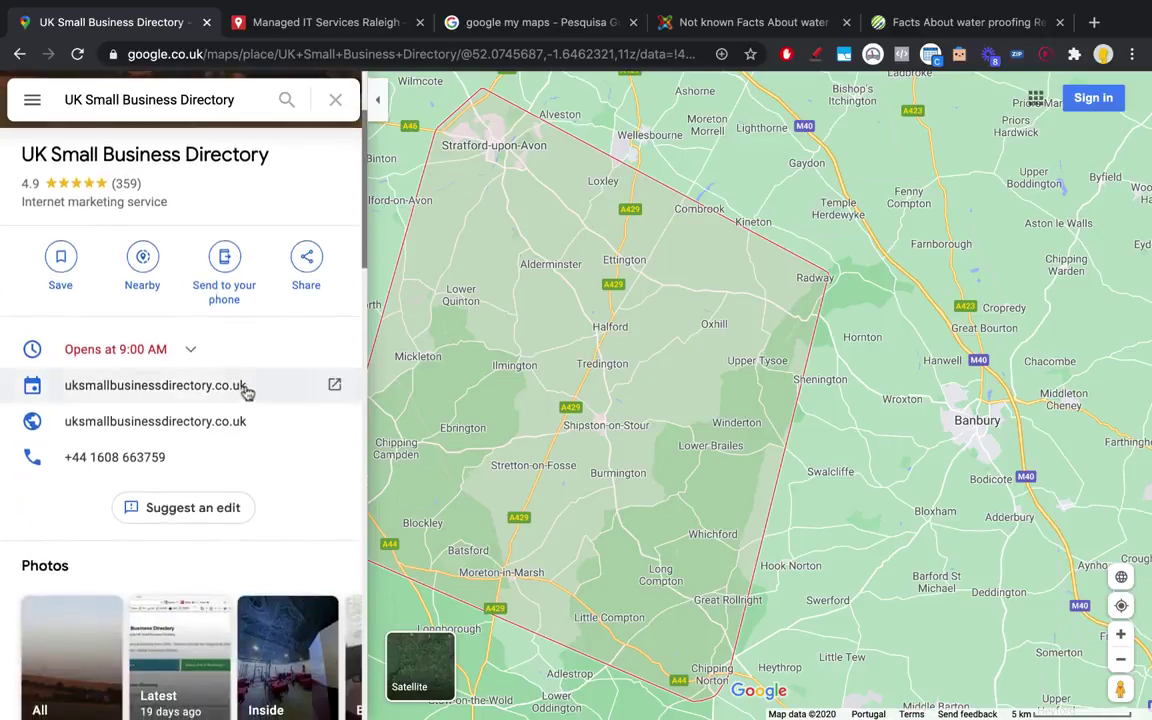
left_click(69, 392)
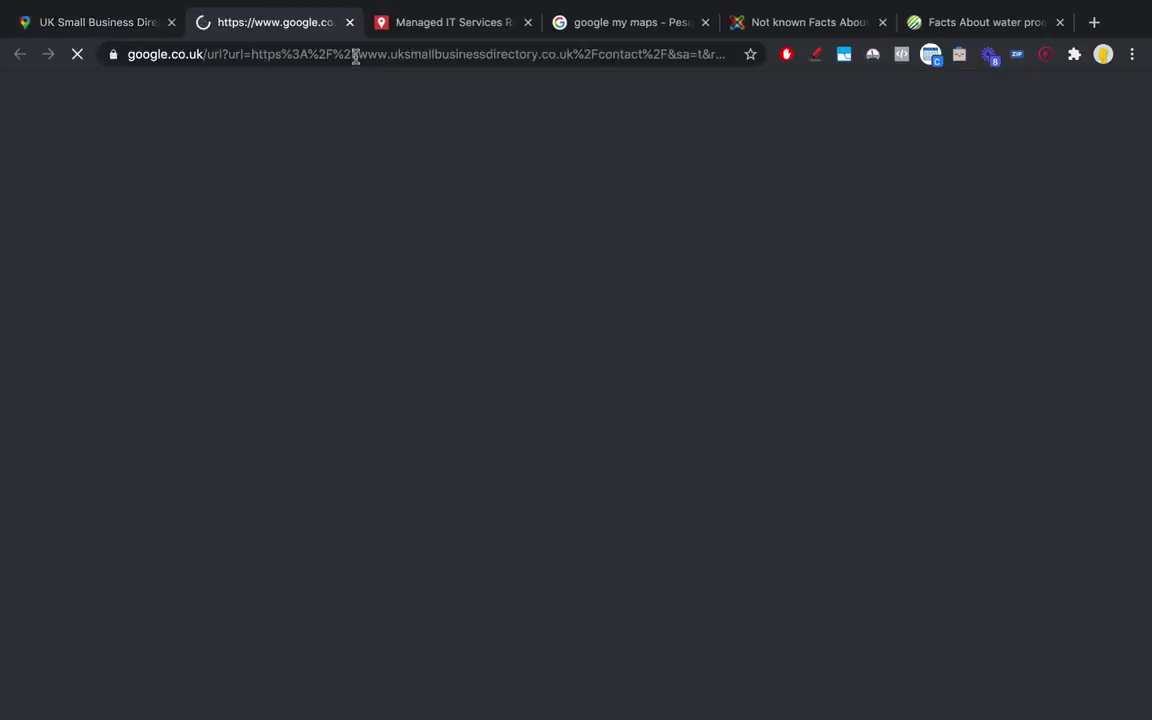
key("ctrl+w")
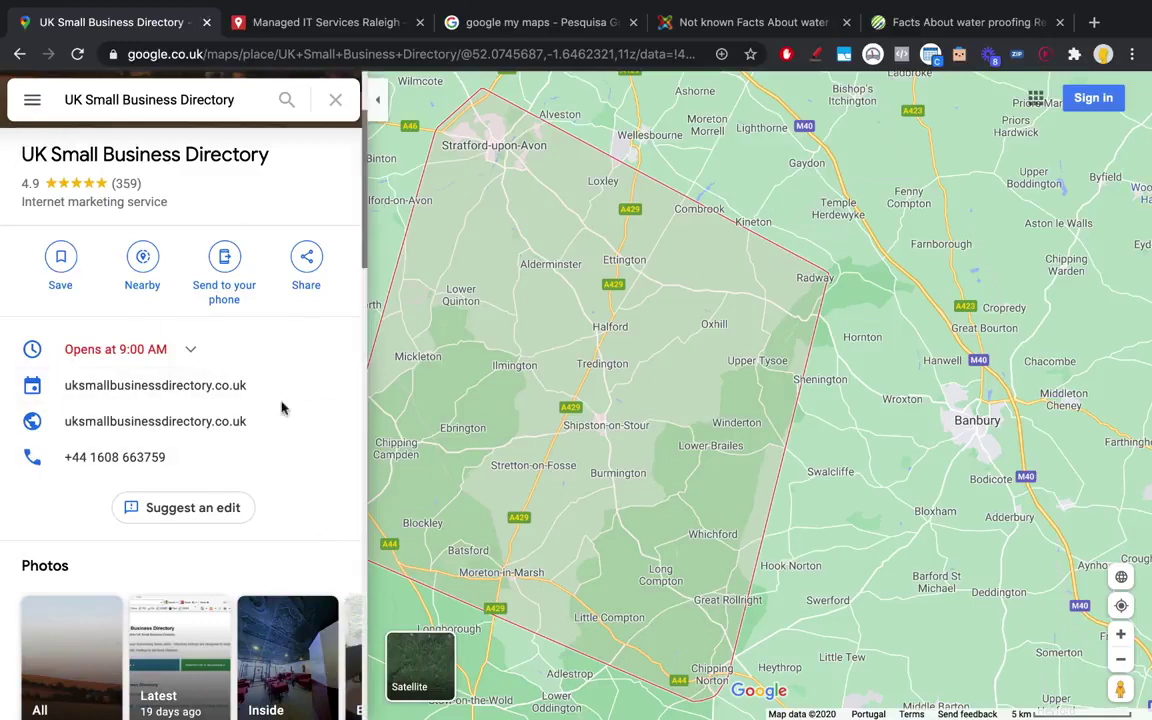
- Switch between the business page and the Raleigh map, ending on the Managed IT Services Raleigh map
scroll(244, 337, "up", 3)
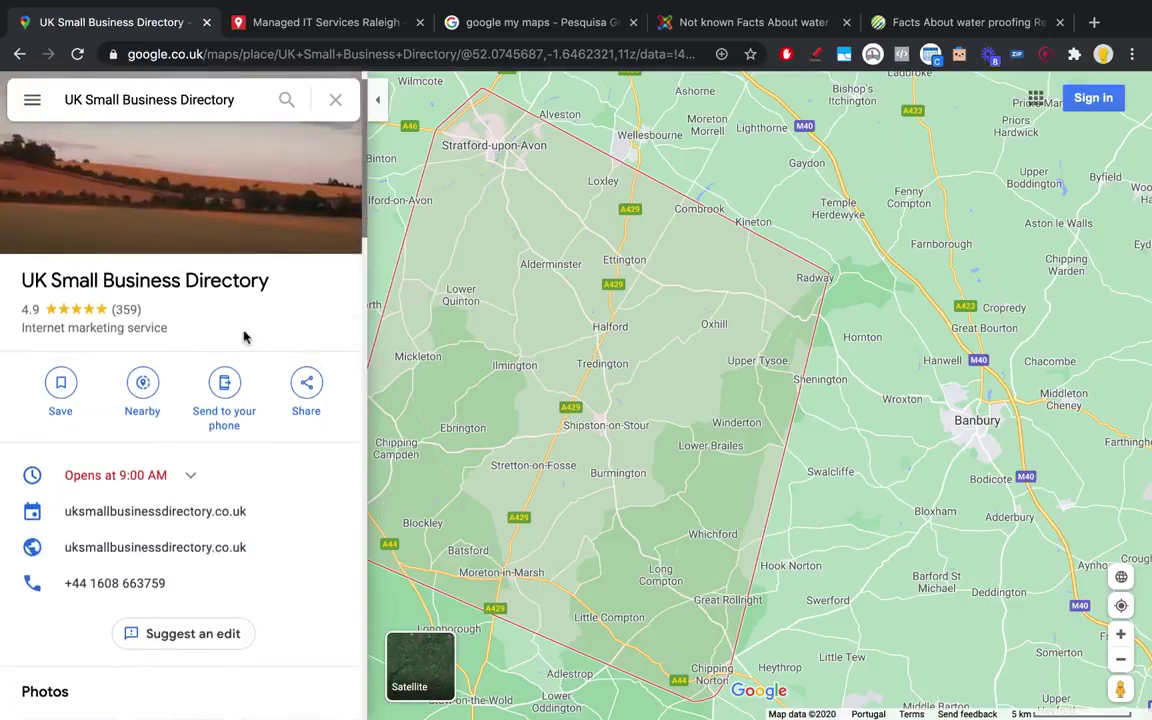
scroll(144, 417, "down", 4)
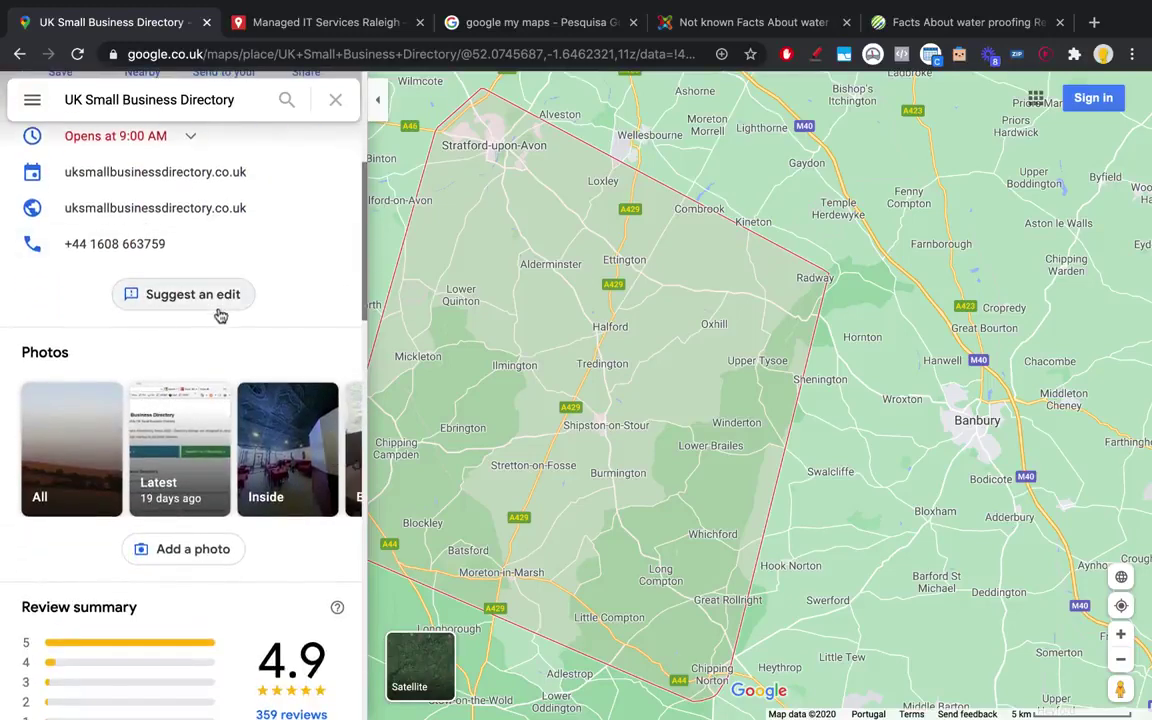
scroll(213, 298, "up", 2)
scroll(213, 298, "up", 1)
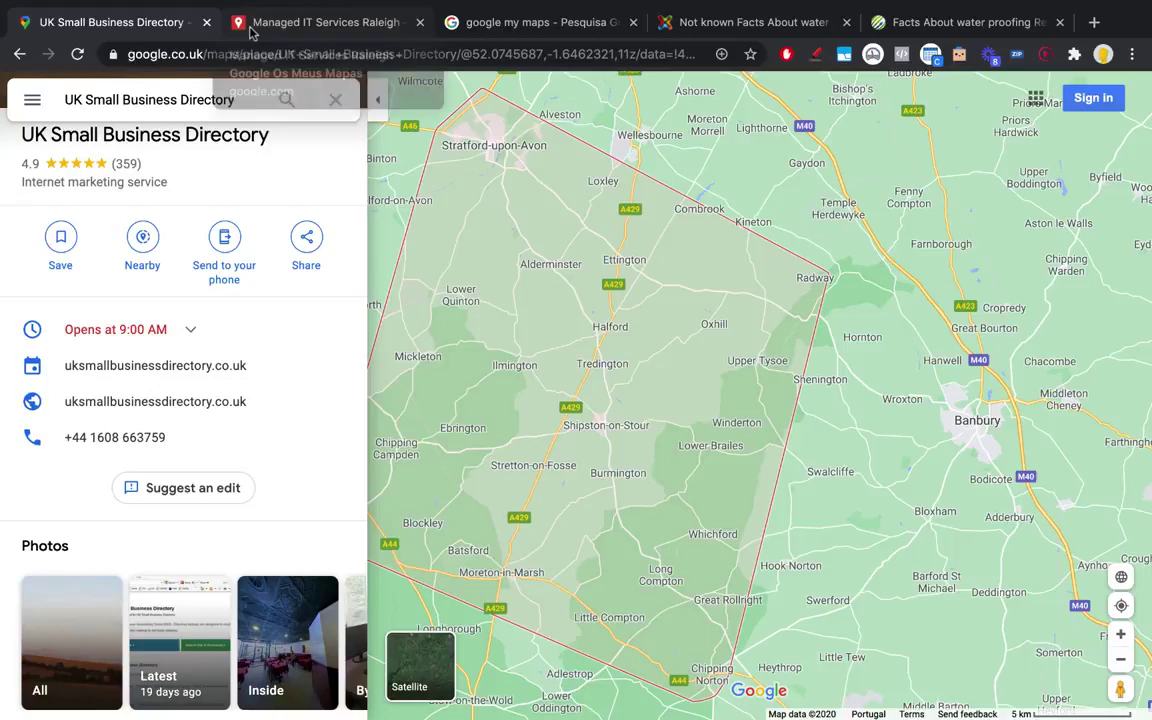
left_click(252, 32)
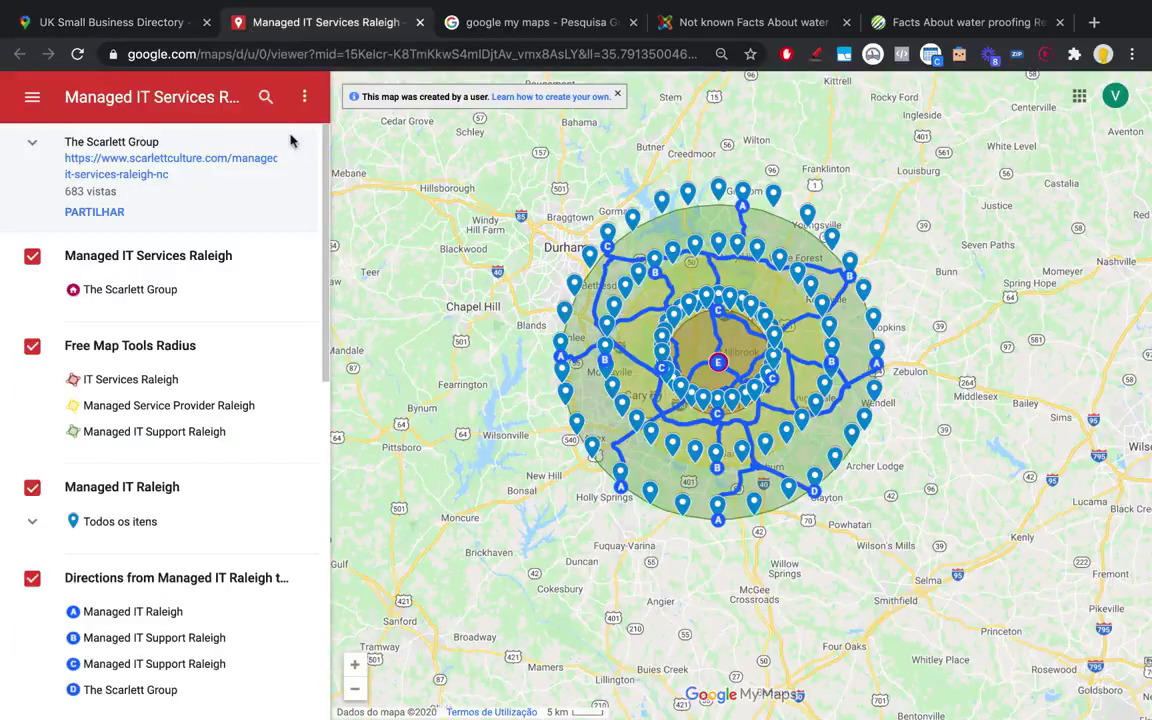
left_click(92, 24)
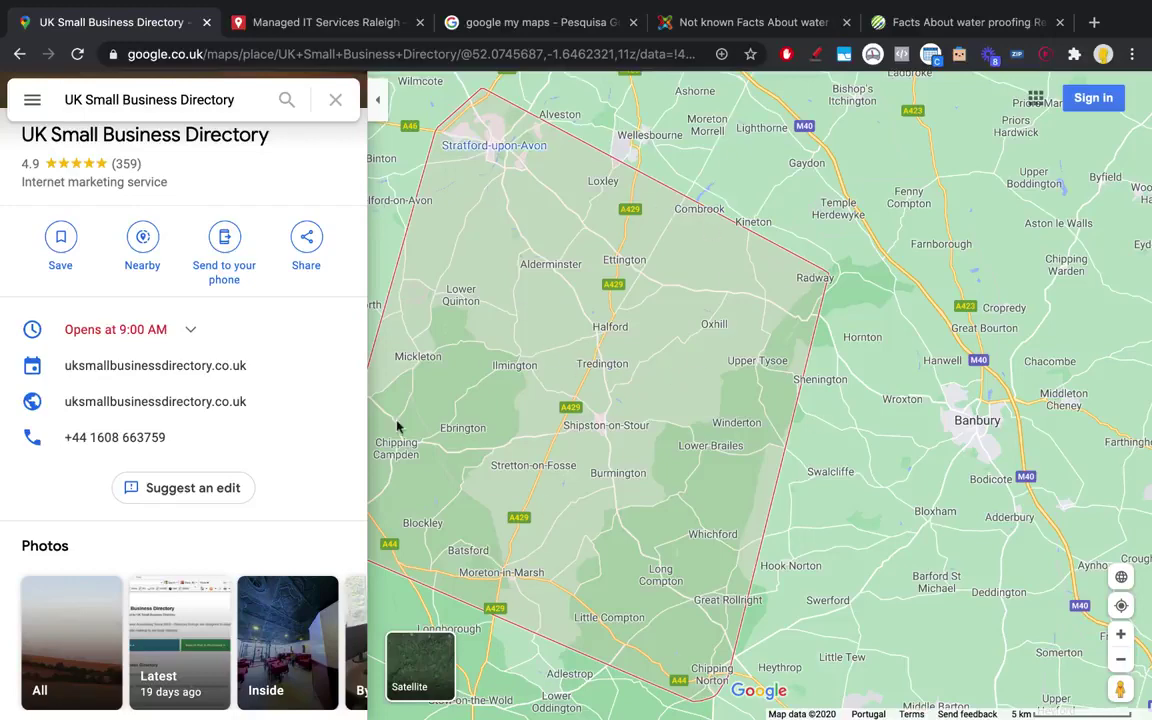
scroll(275, 265, "up", 3)
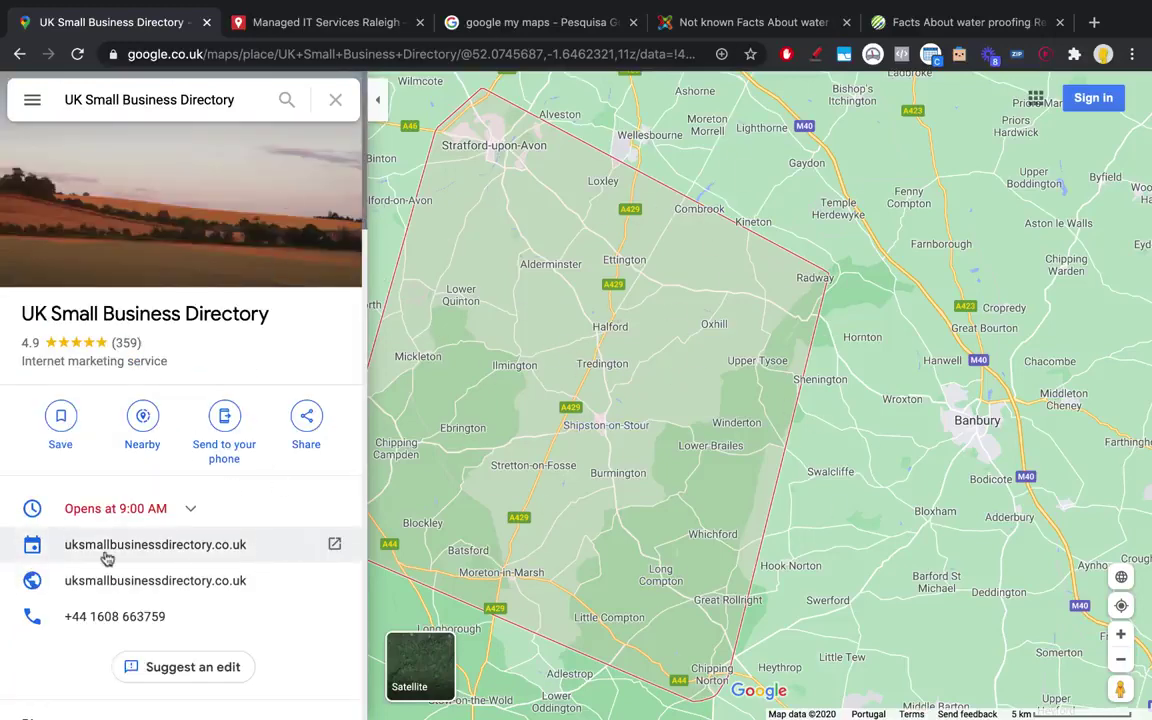
scroll(252, 558, "down", 15)
scroll(105, 557, "up", 10)
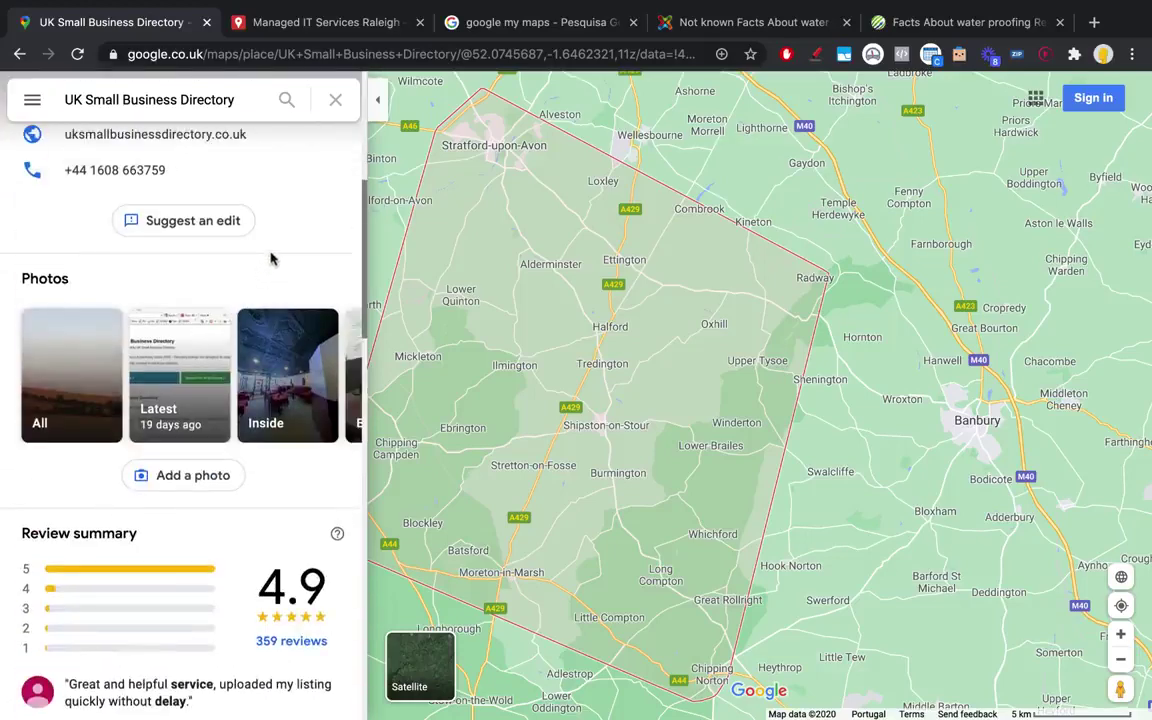
left_click(270, 24)
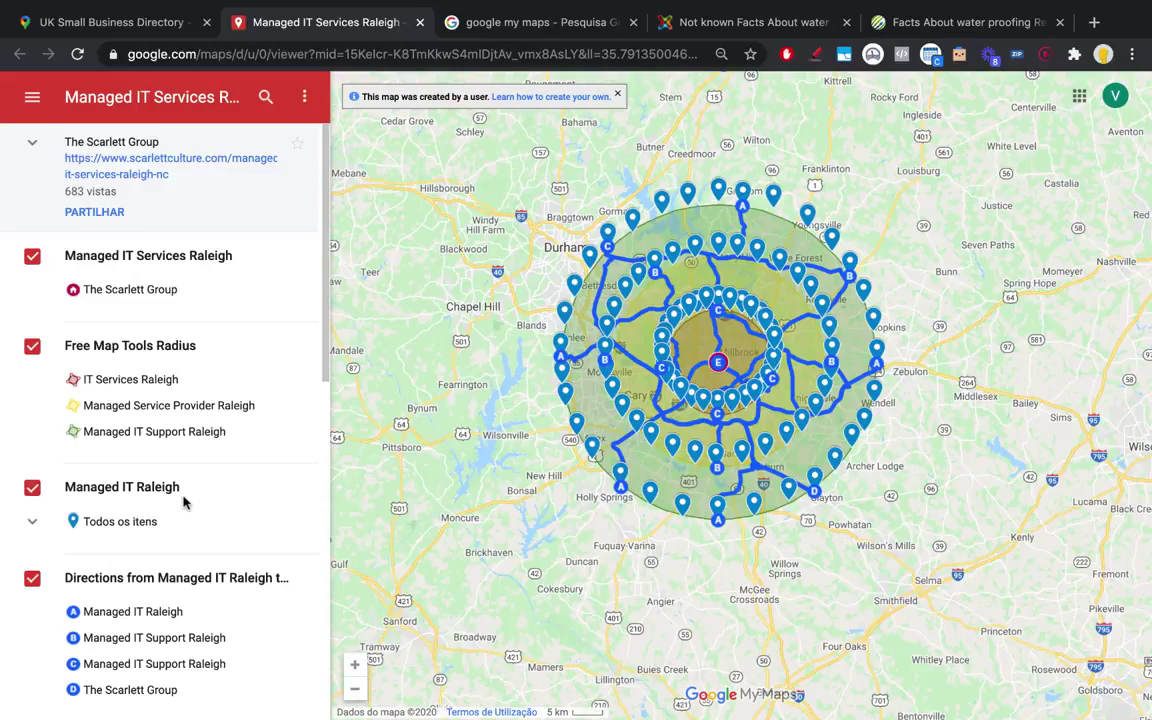
- Review the ring pins' details, including Managed IT Services Raleigh and Managed IT Support Raleigh
left_click(607, 232)
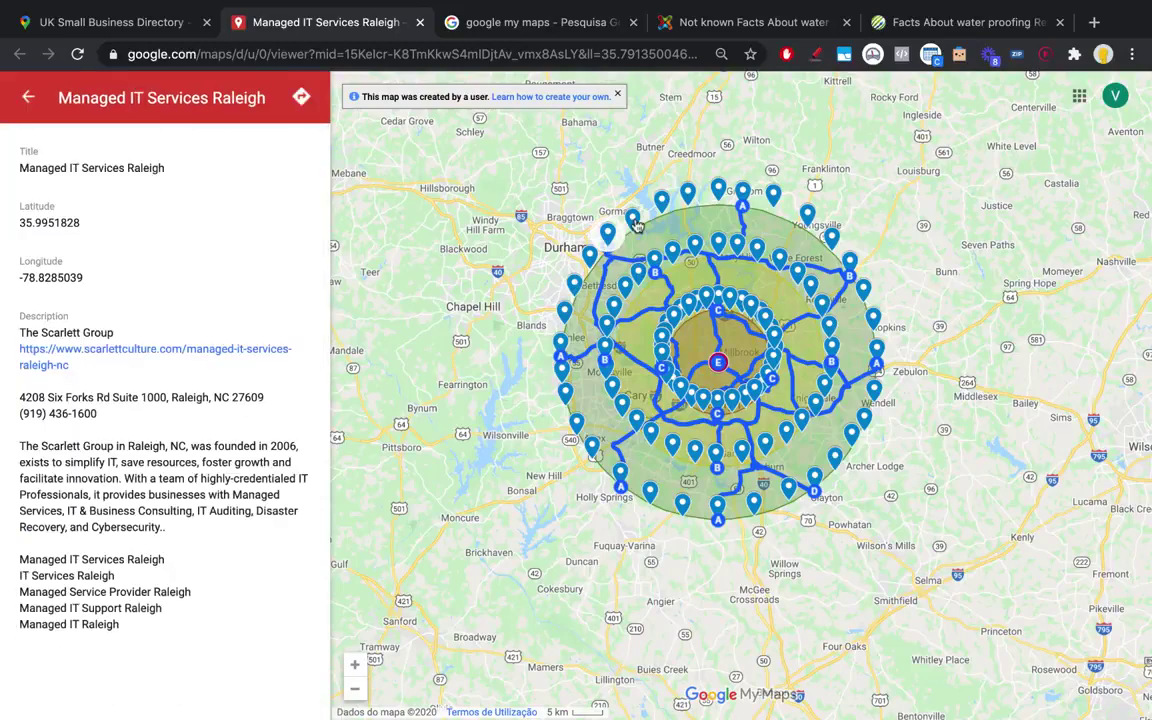
left_click(632, 217)
left_click(662, 200)
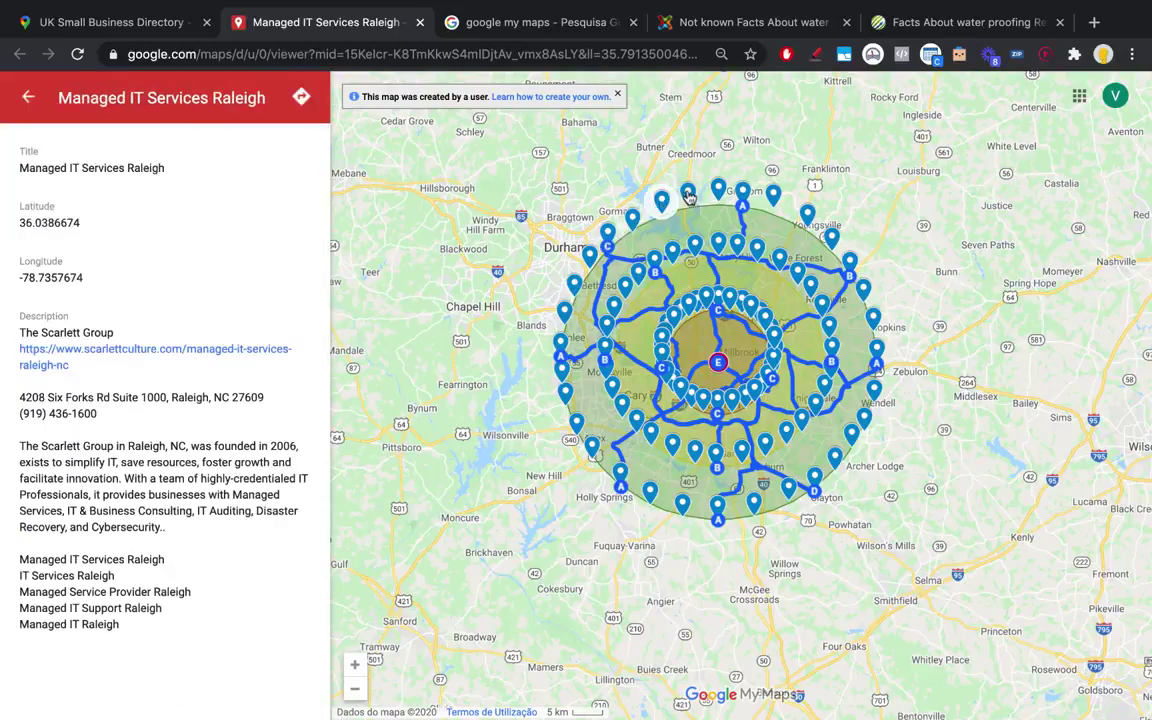
left_click(687, 193)
left_click(718, 190)
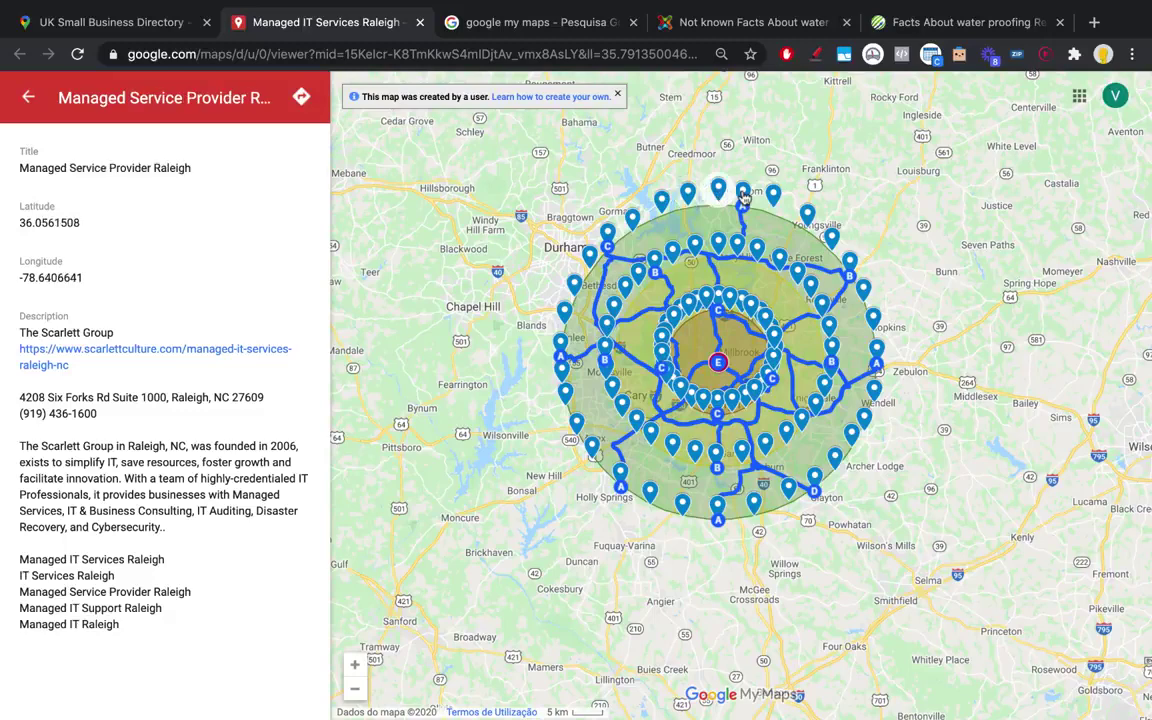
left_click(743, 193)
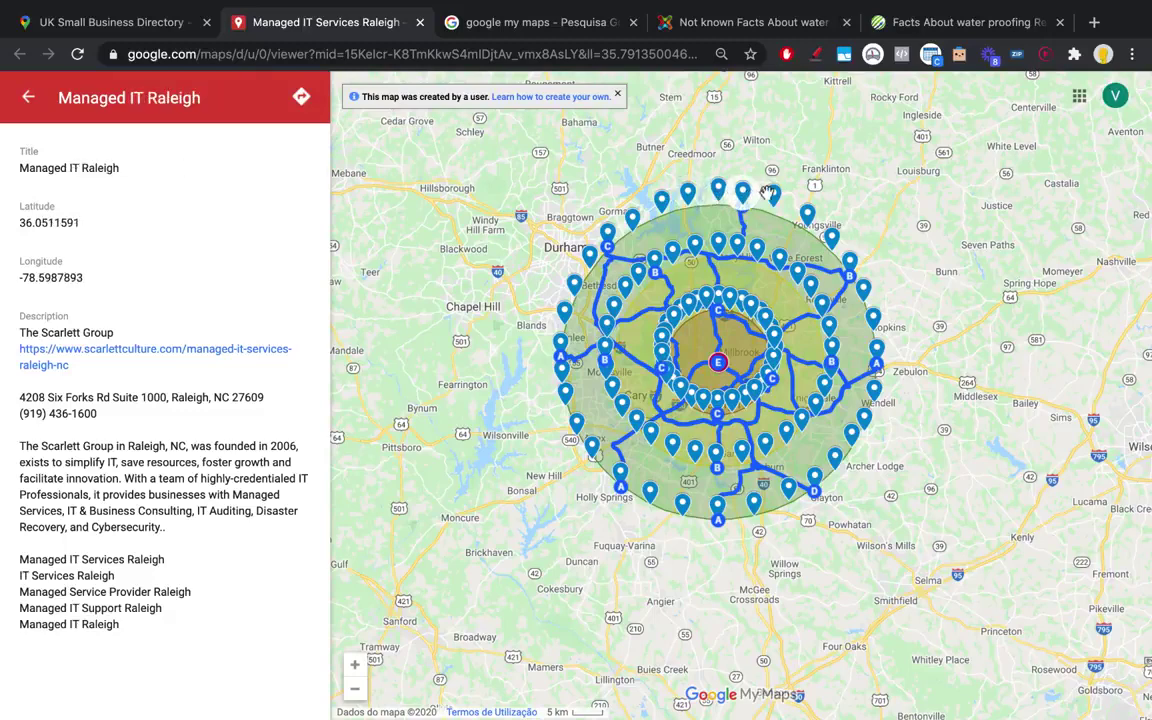
left_click(772, 197)
left_click_drag(18, 165, 132, 168)
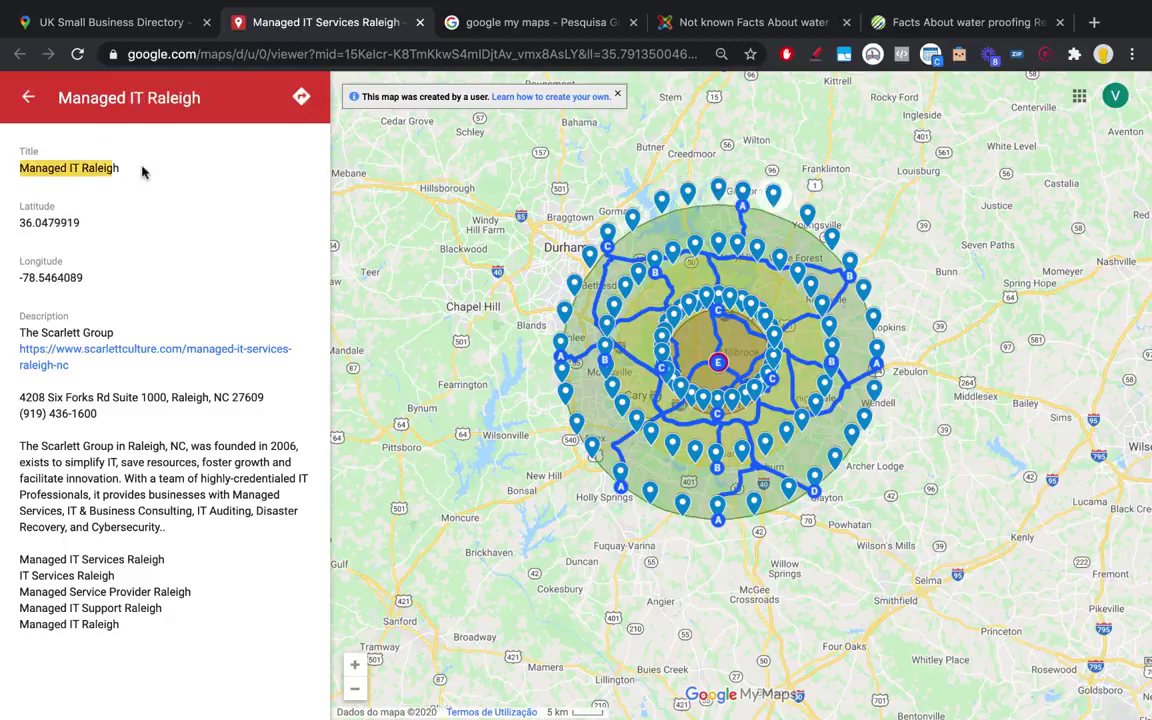
left_click(831, 240)
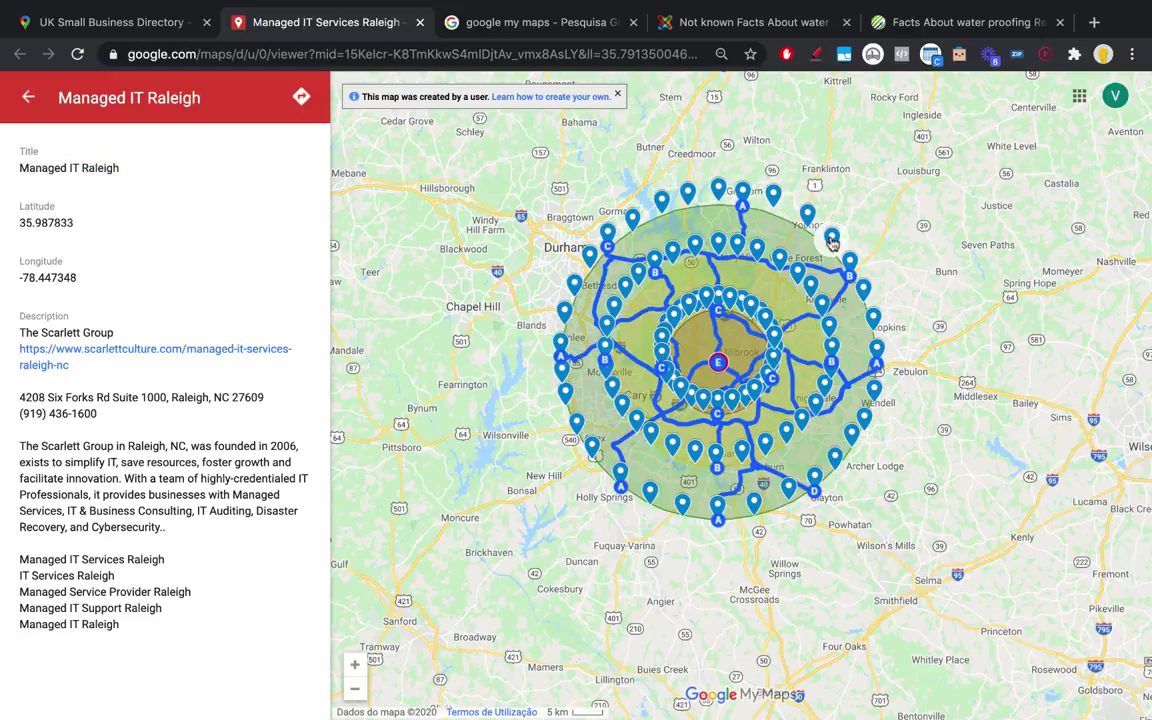
left_click(863, 289)
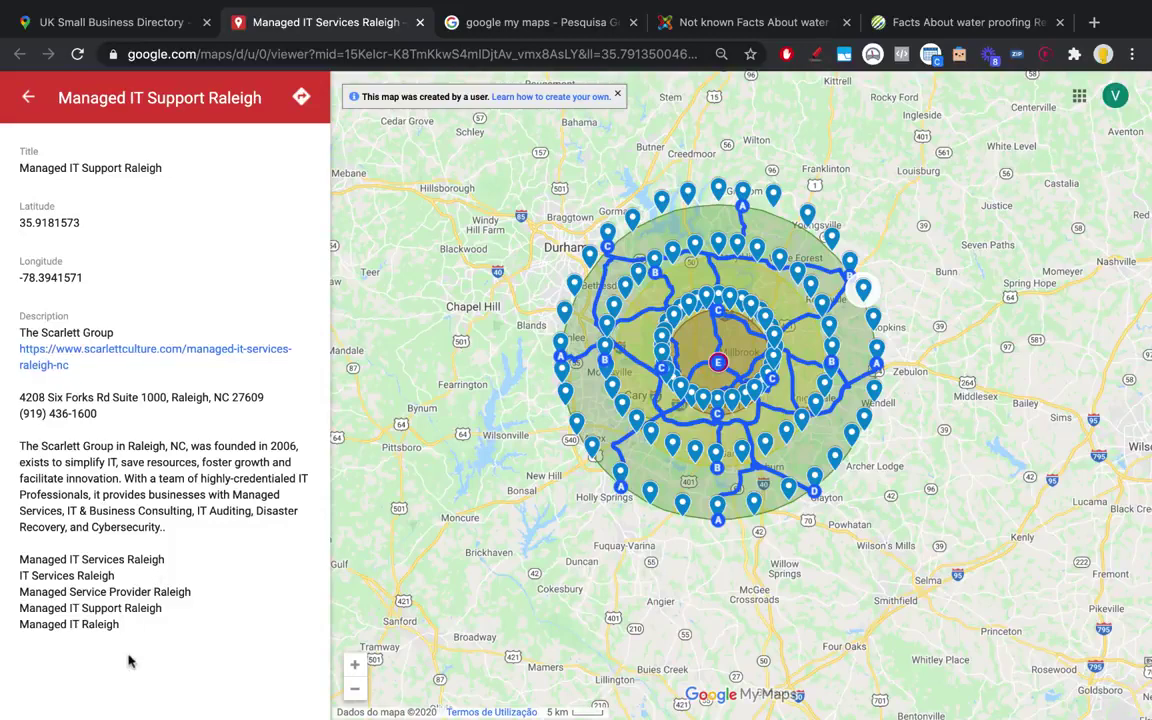
left_click_drag(120, 628, 60, 352)
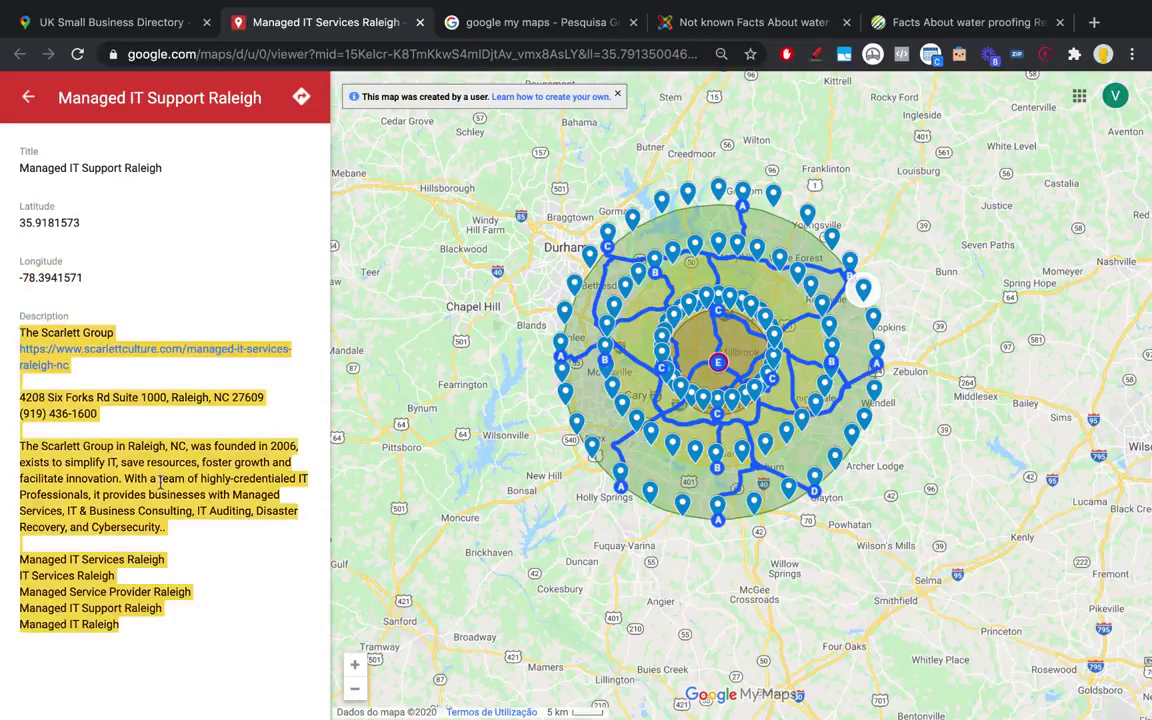
- Open and close The Scarlett Group's central pin details, then zoom in on marker E
left_click(729, 358)
left_click(727, 360)
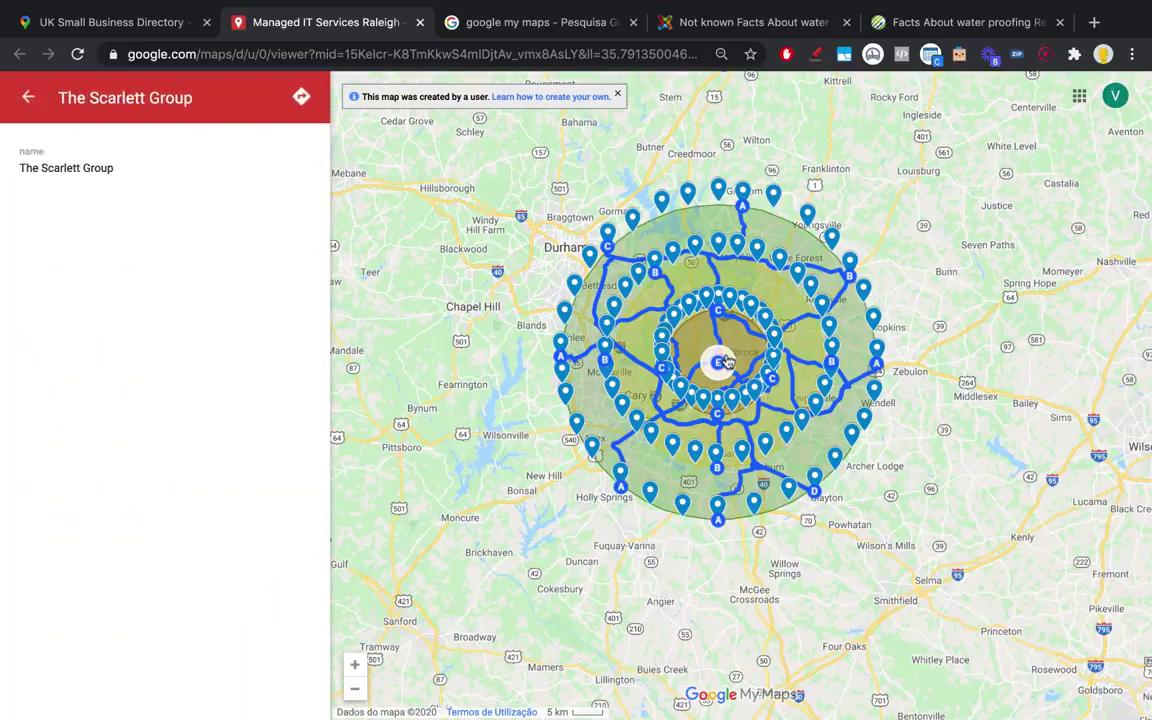
left_click(29, 97)
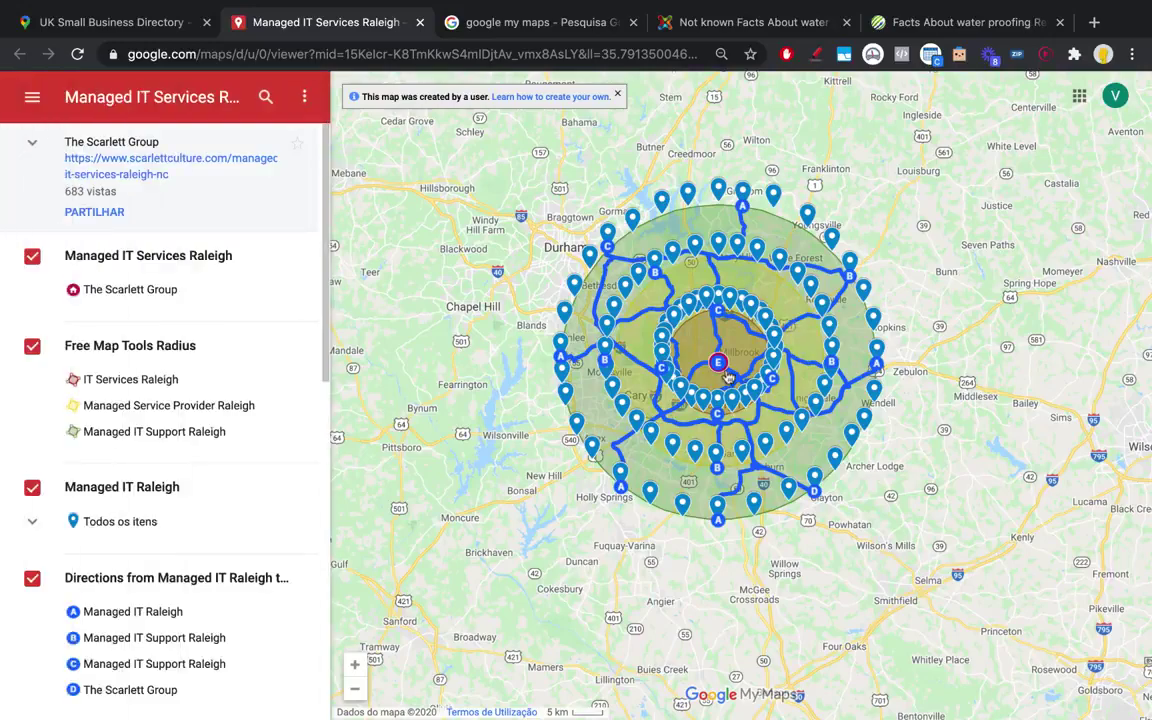
scroll(728, 377, "up", 3)
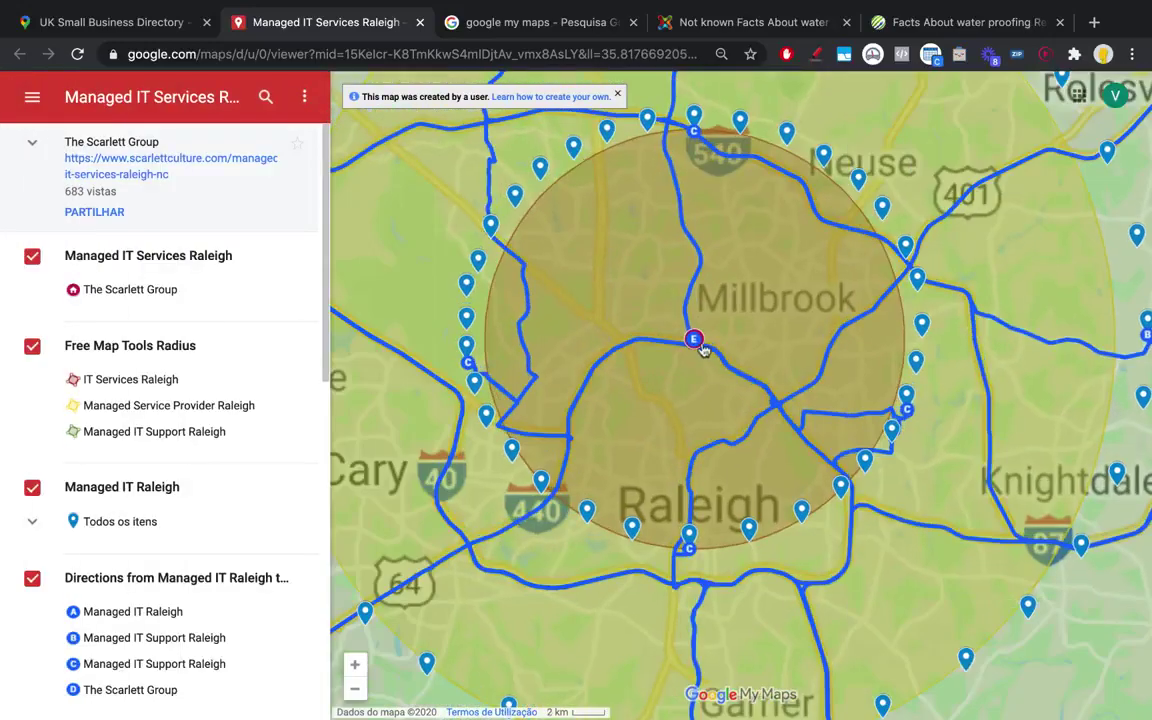
- Open The Scarlett Group pin and select its name, website link and opening description
scroll(704, 348, "up", 2)
left_click(668, 311)
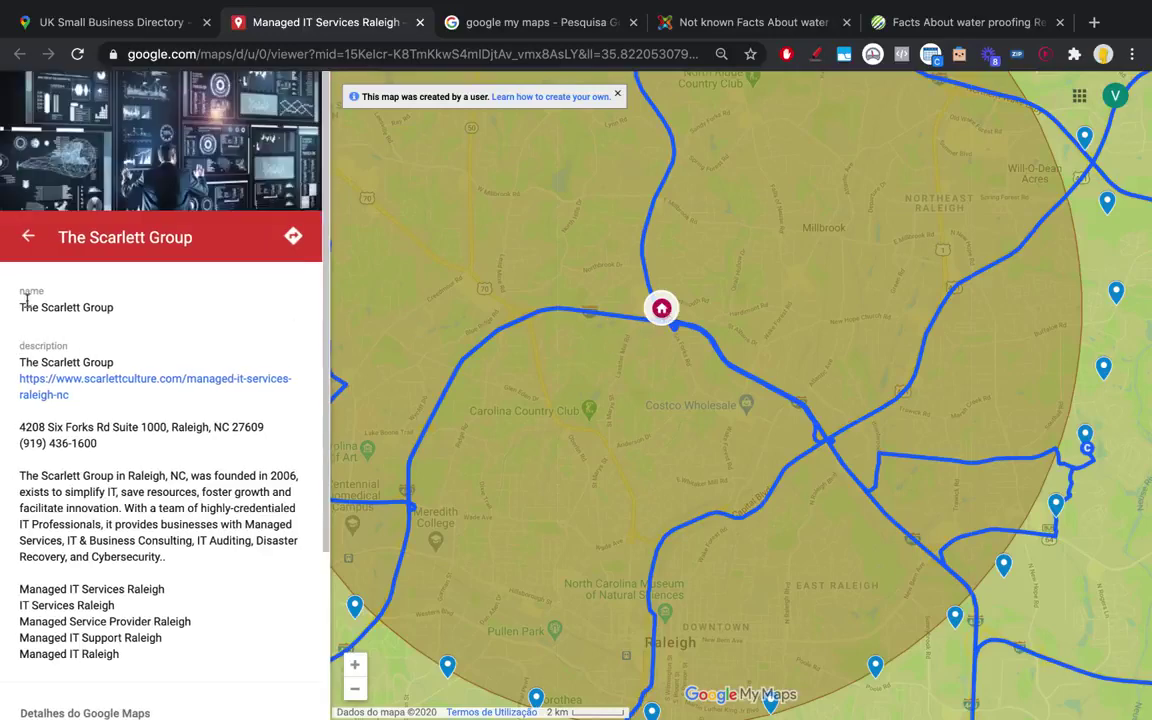
left_click_drag(26, 301, 155, 306)
scroll(152, 403, "down", 2)
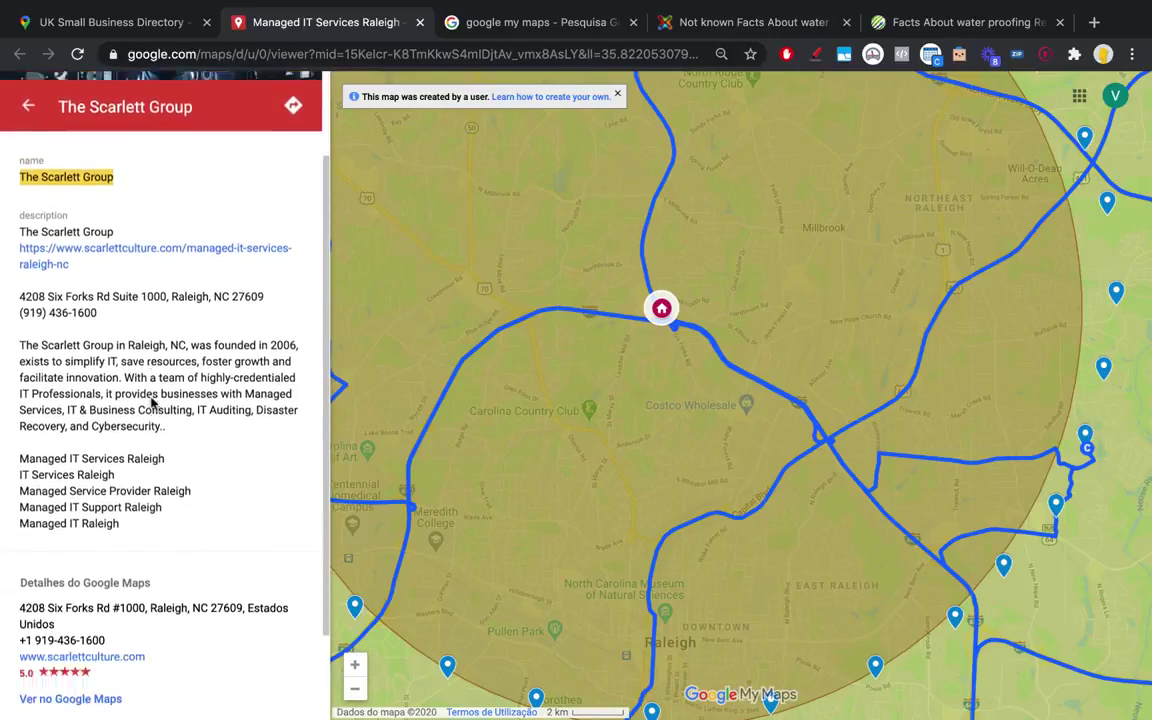
triple_click(15, 204)
left_click_drag(108, 323, 185, 468)
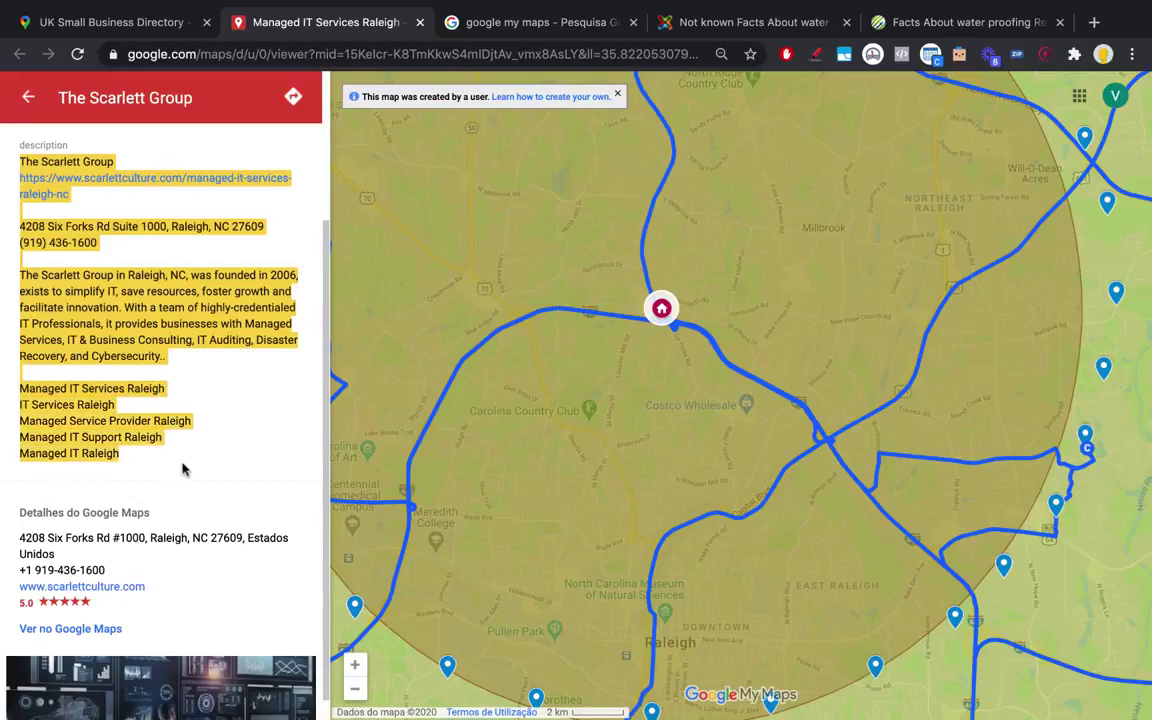
scroll(183, 468, "up", 1)
scroll(175, 430, "up", 1)
left_click(160, 376)
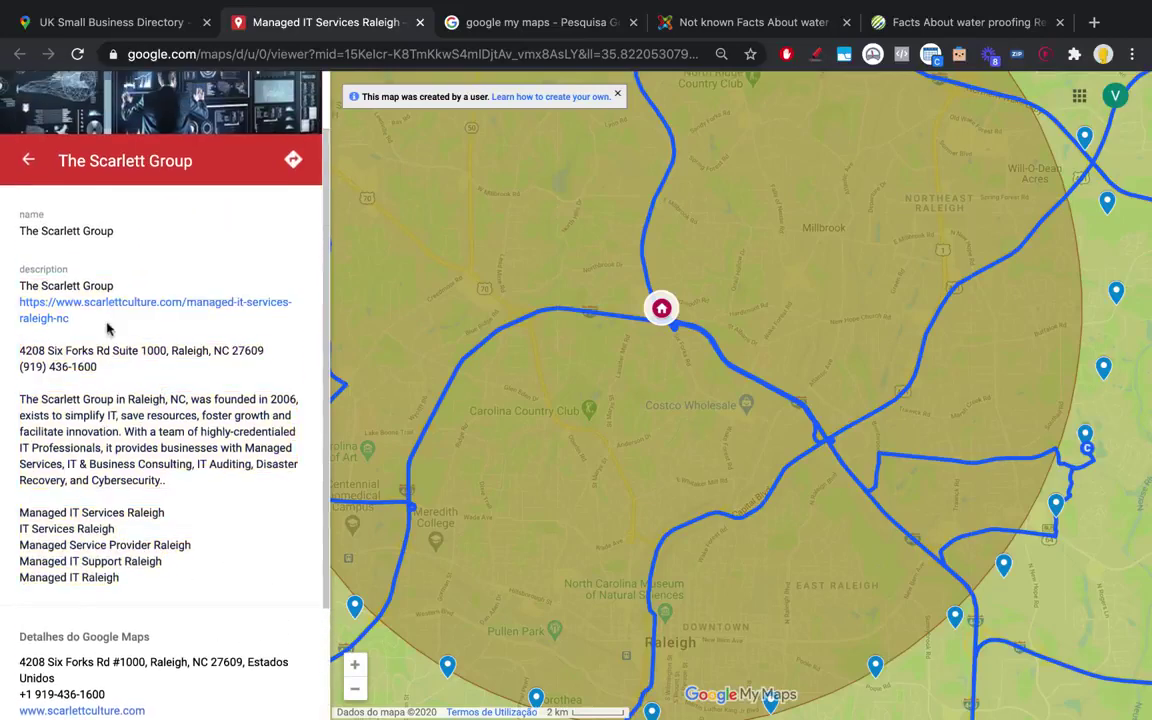
left_click_drag(108, 328, 2, 296)
left_click(104, 428)
- Select The Scarlett Group's name, link, address, phone and description, then close the details
scroll(222, 336, "down", 1)
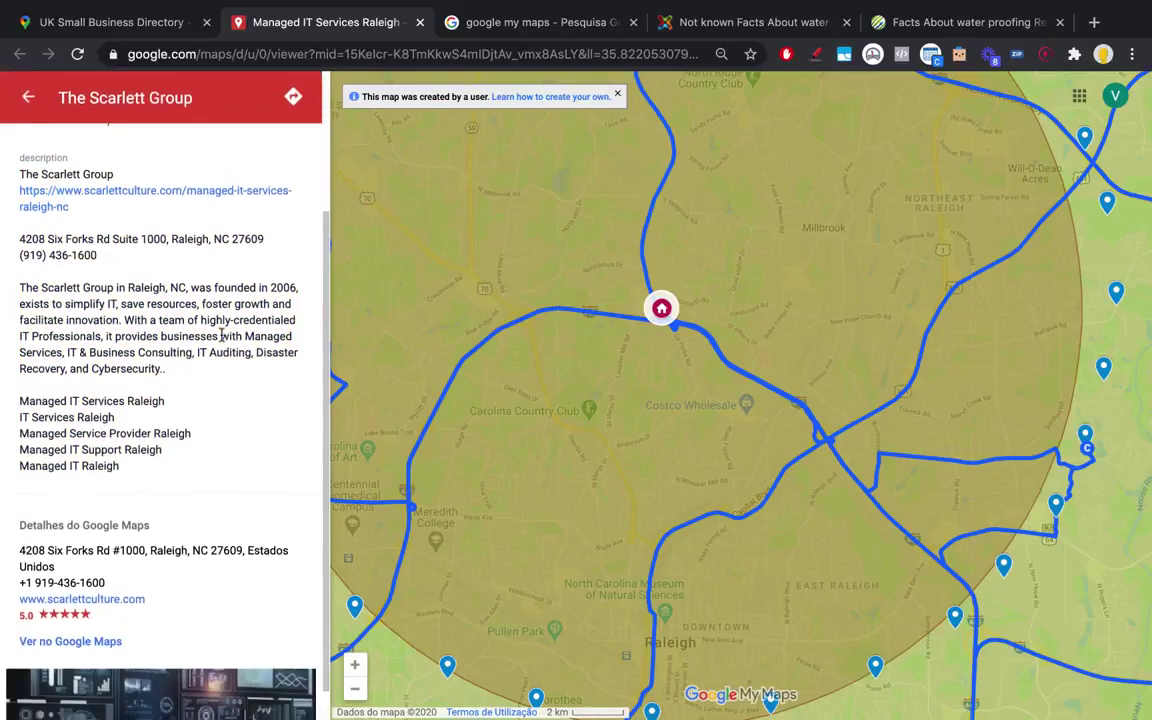
scroll(101, 311, "up", 1)
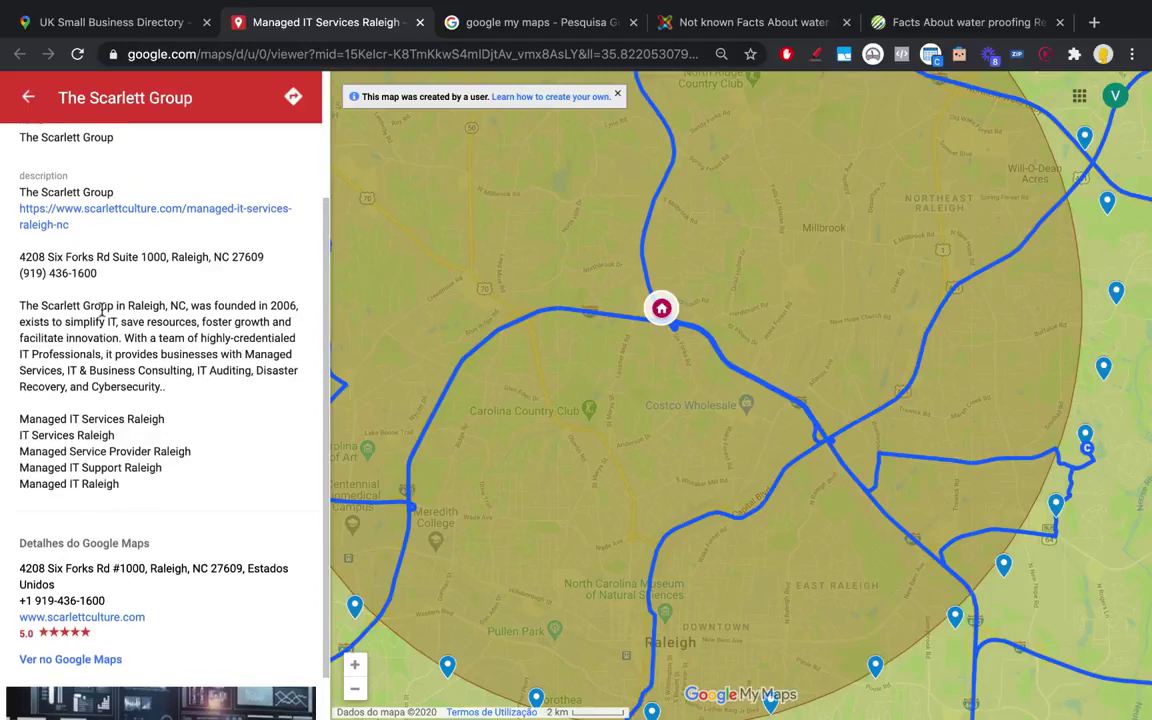
scroll(101, 311, "down", 1)
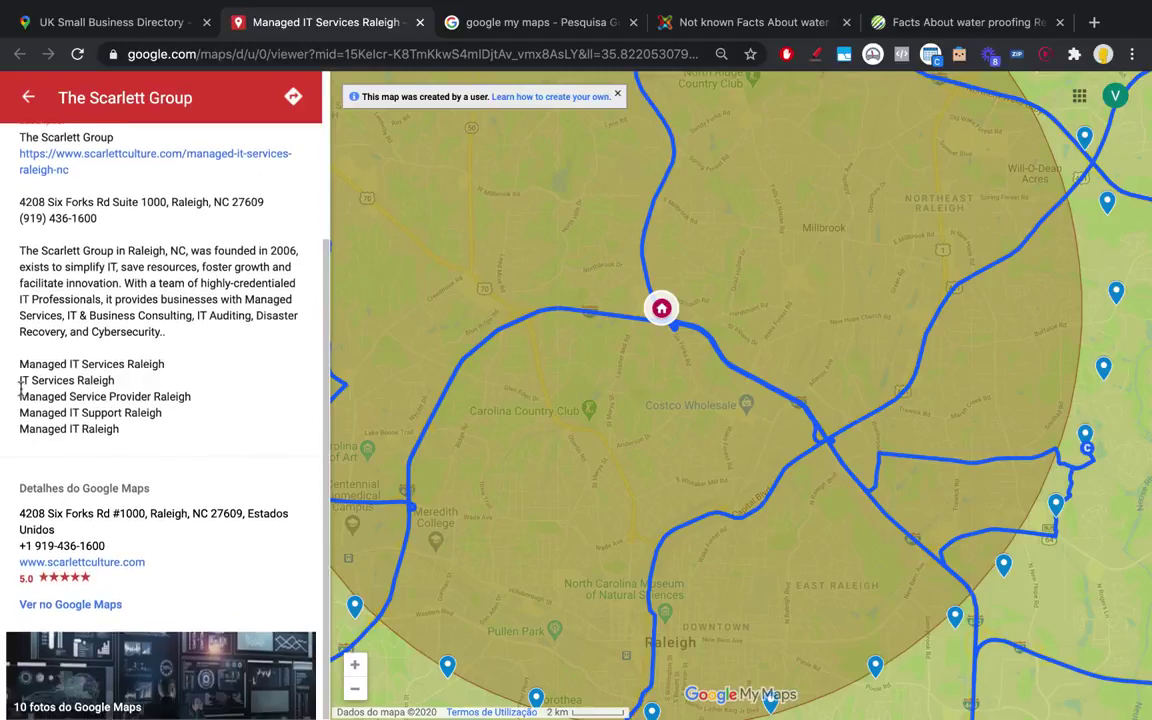
scroll(140, 450, "up", 2)
left_click_drag(90, 272, 20, 252)
scroll(35, 372, "down", 2)
left_click_drag(24, 350, 114, 384)
scroll(118, 386, "up", 3)
scroll(120, 387, "up", 1)
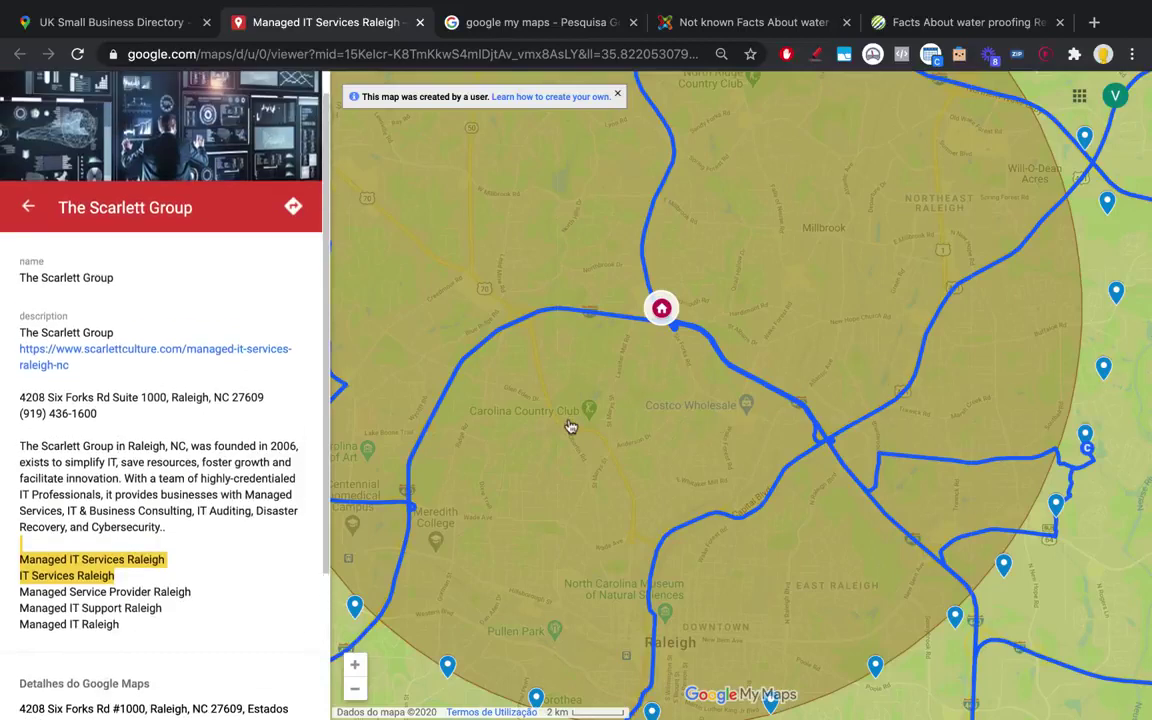
left_click_drag(140, 418, 5, 362)
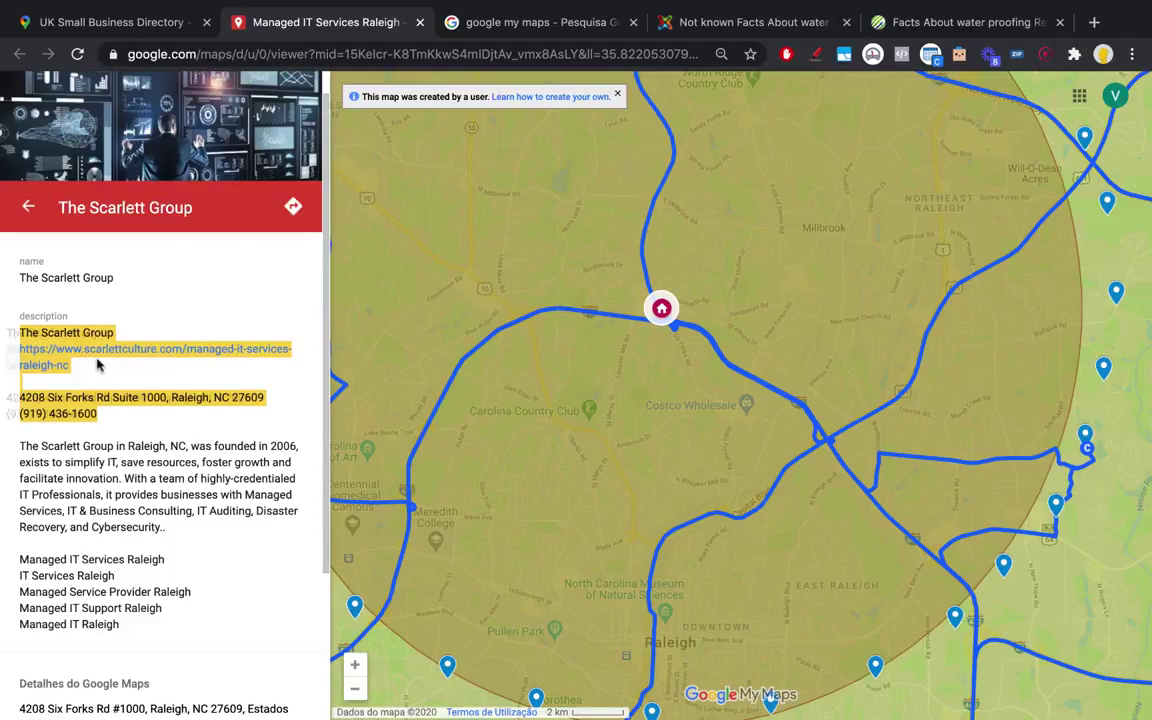
scroll(100, 370, "down", 3)
left_click(16, 328)
left_click_drag(18, 212, 180, 398)
scroll(180, 398, "down", 1)
left_click_drag(119, 429, 28, 364)
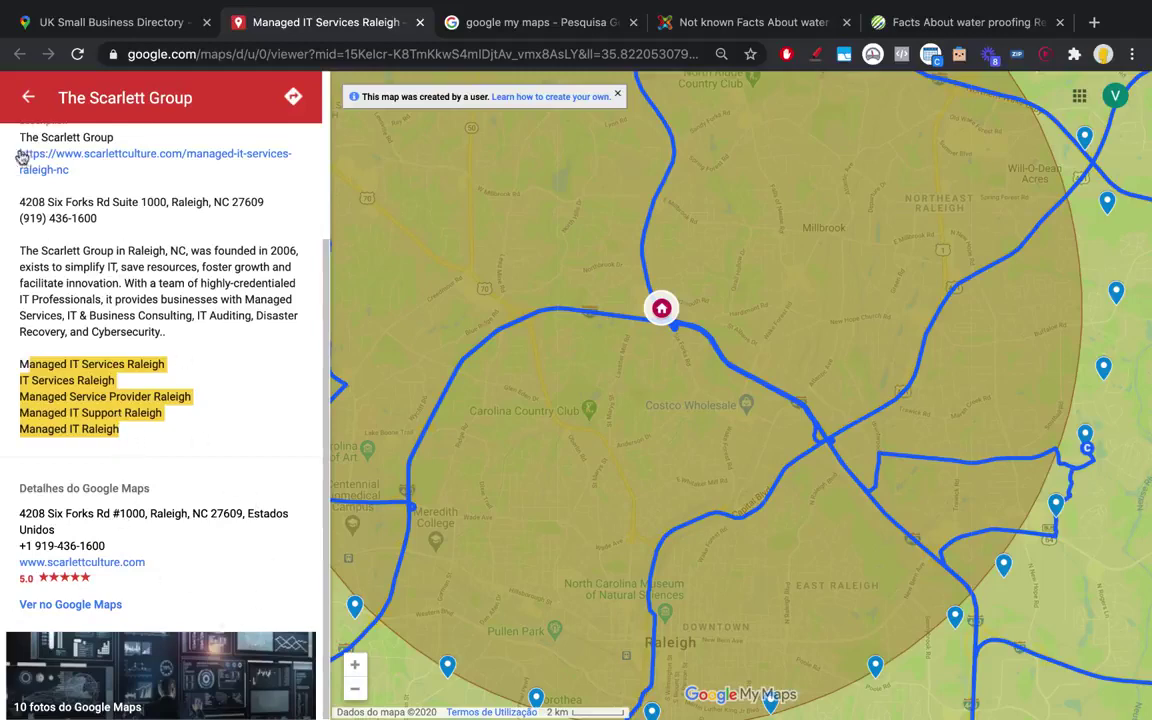
left_click(28, 98)
- Zoom out to the full ring and click pins until IT Services Raleigh's details open
scroll(525, 360, "down", 2)
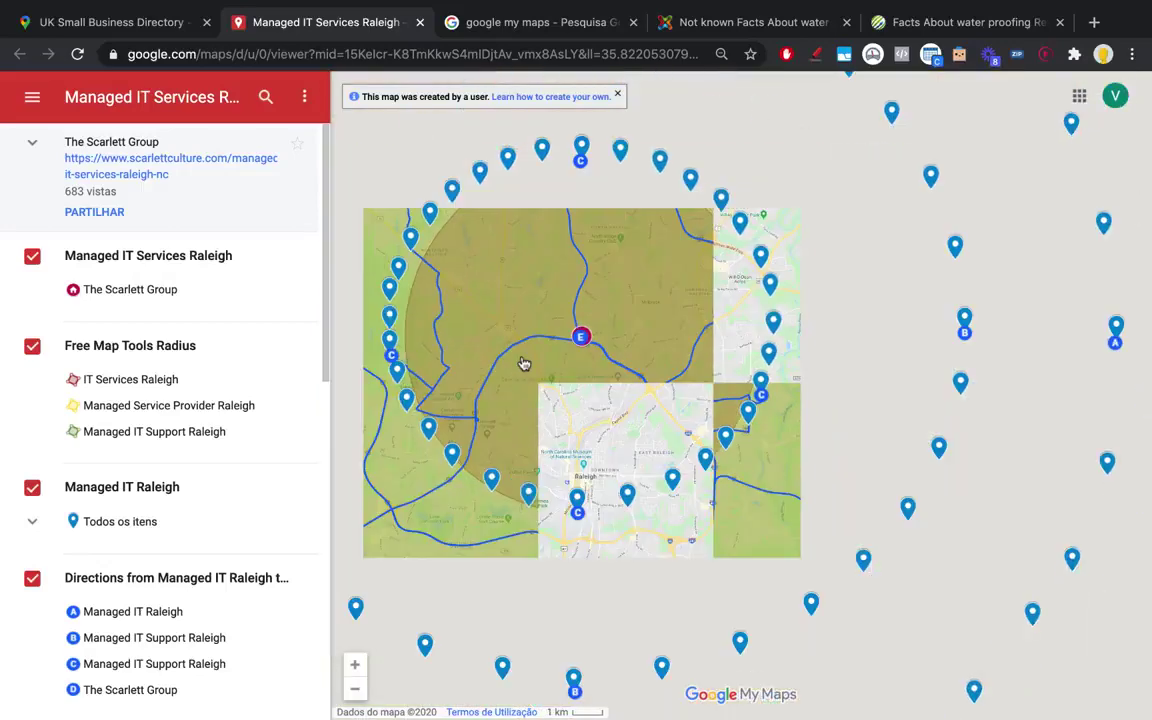
scroll(600, 300, "down", 5)
left_click(598, 306)
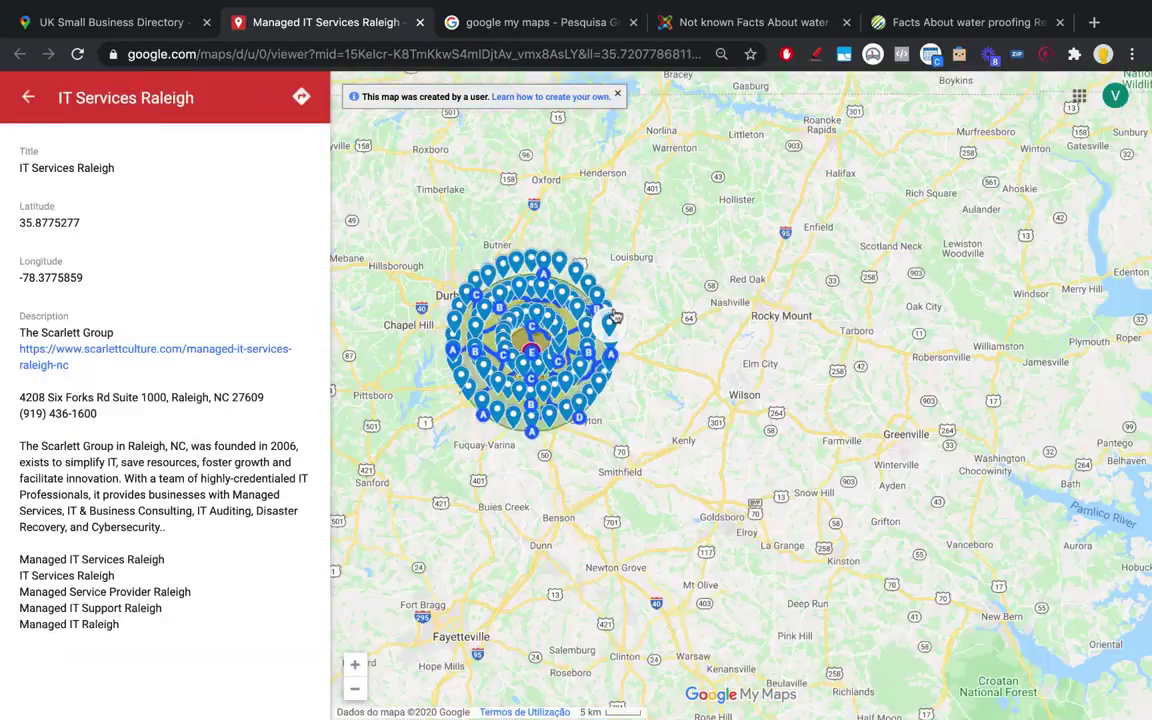
left_click(598, 302)
left_click(540, 257)
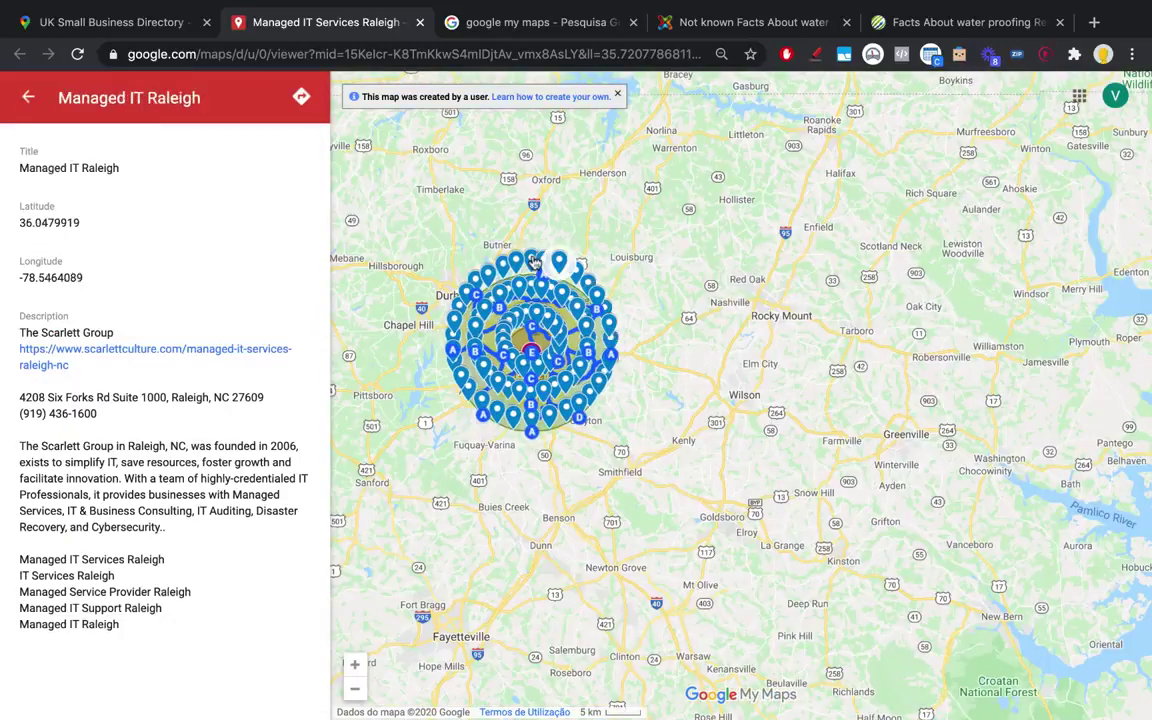
left_click(536, 261)
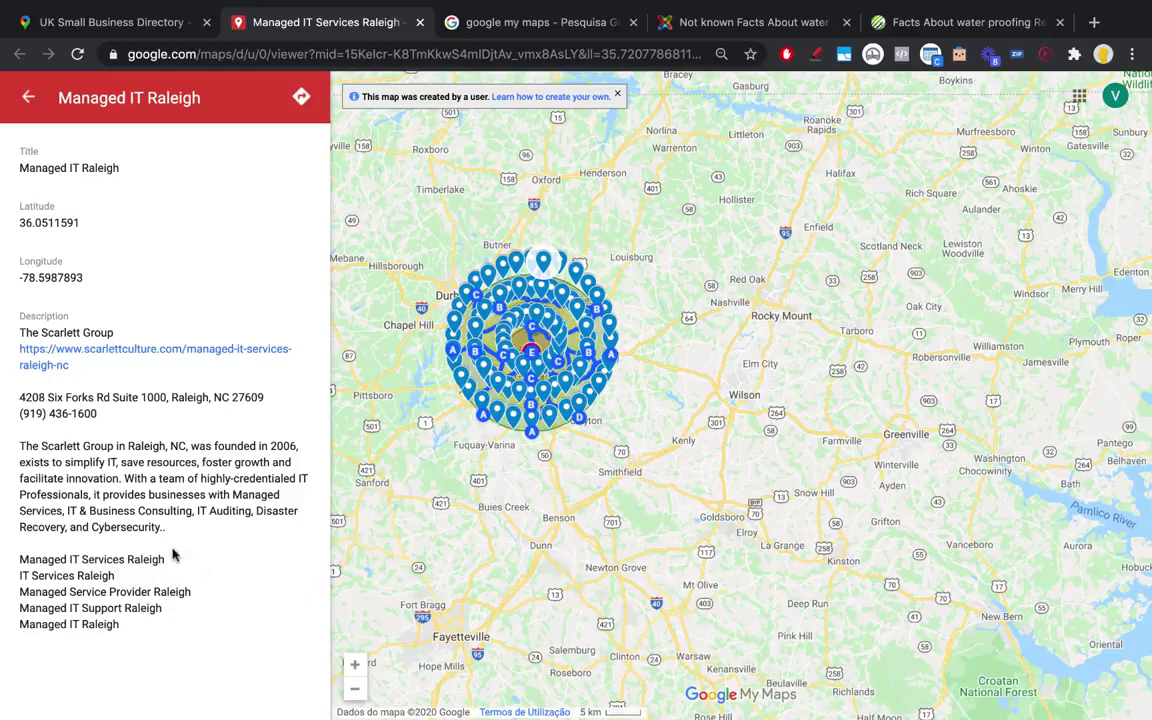
left_click(488, 275)
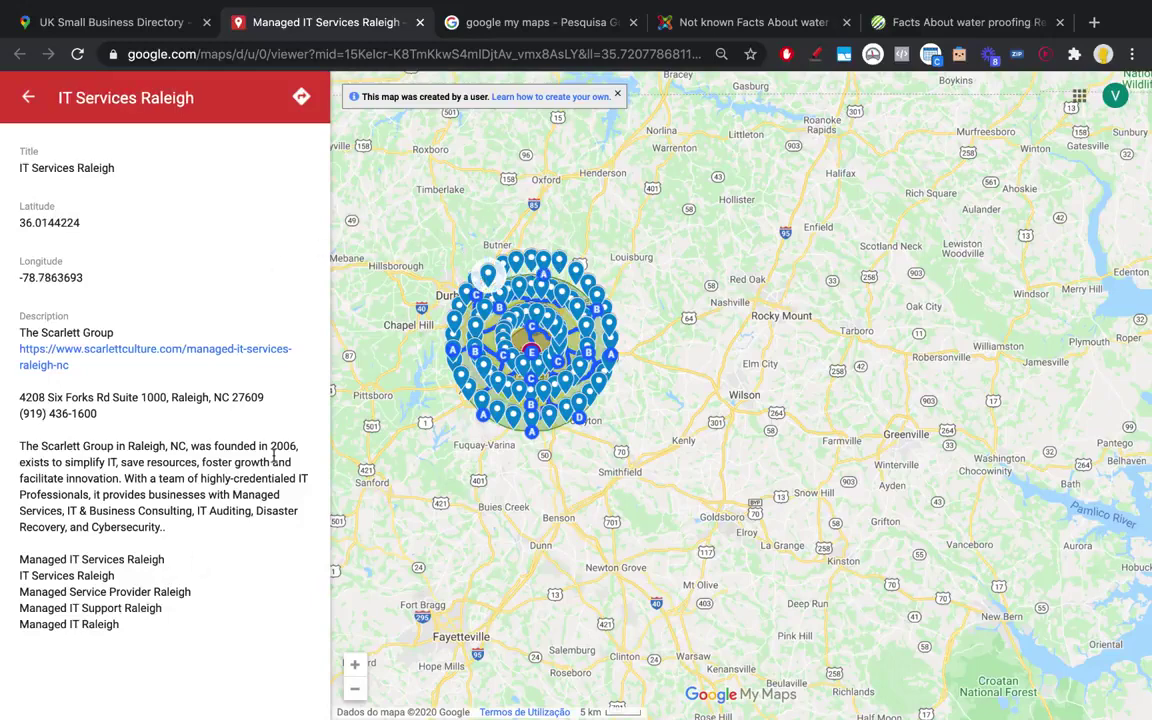
scroll(572, 350, "up", 3)
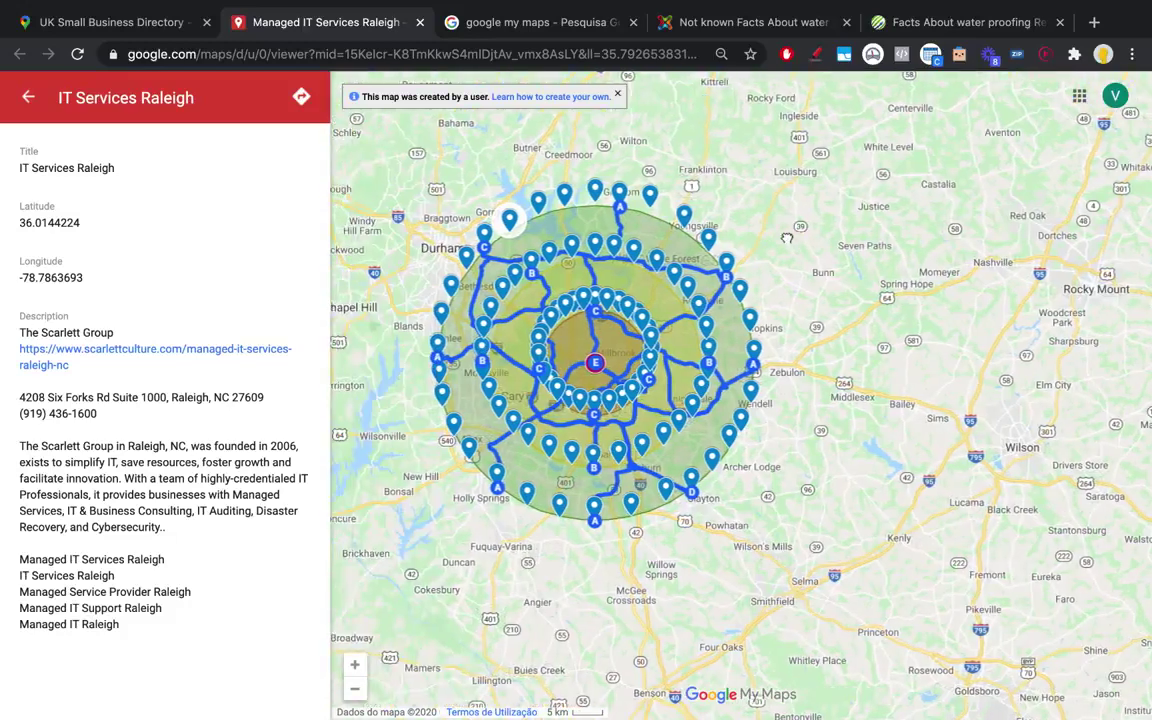
left_click(787, 238)
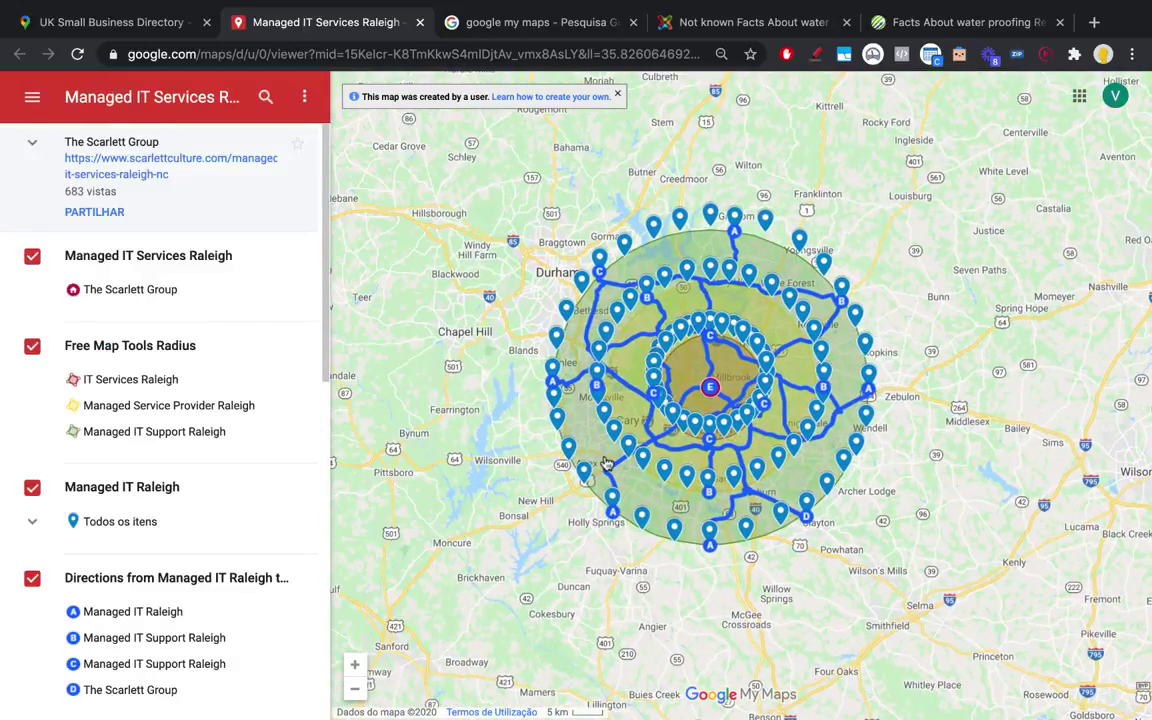
left_click(60, 20)
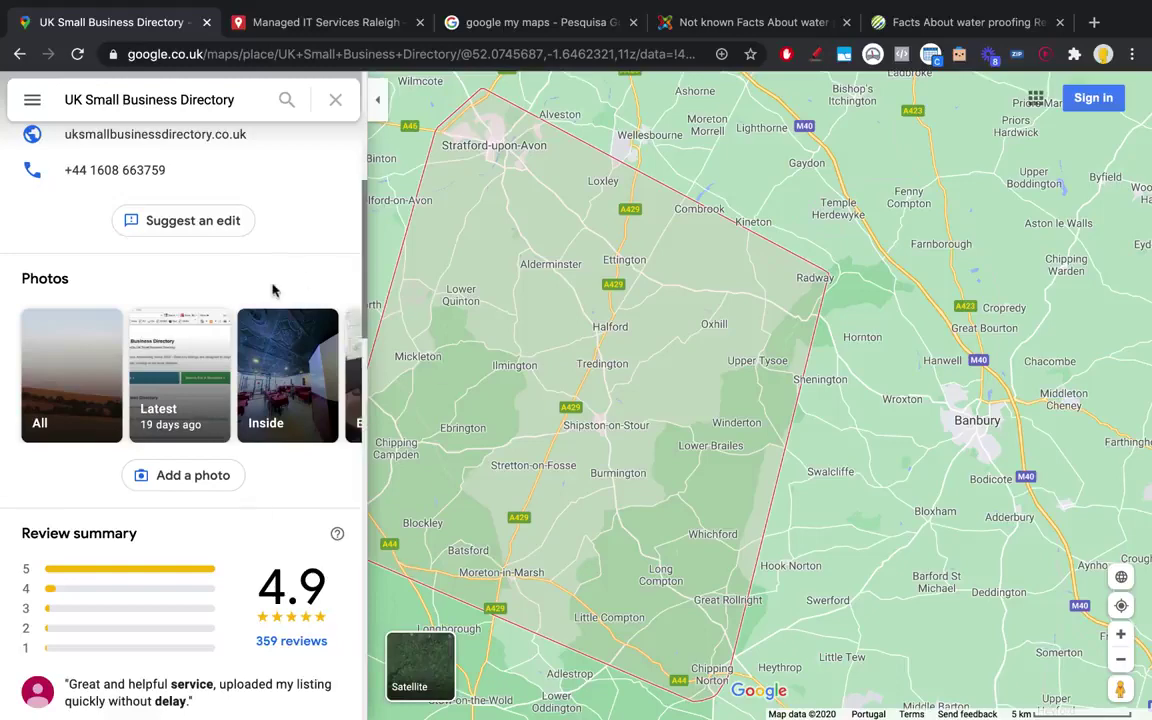
left_click(305, 24)
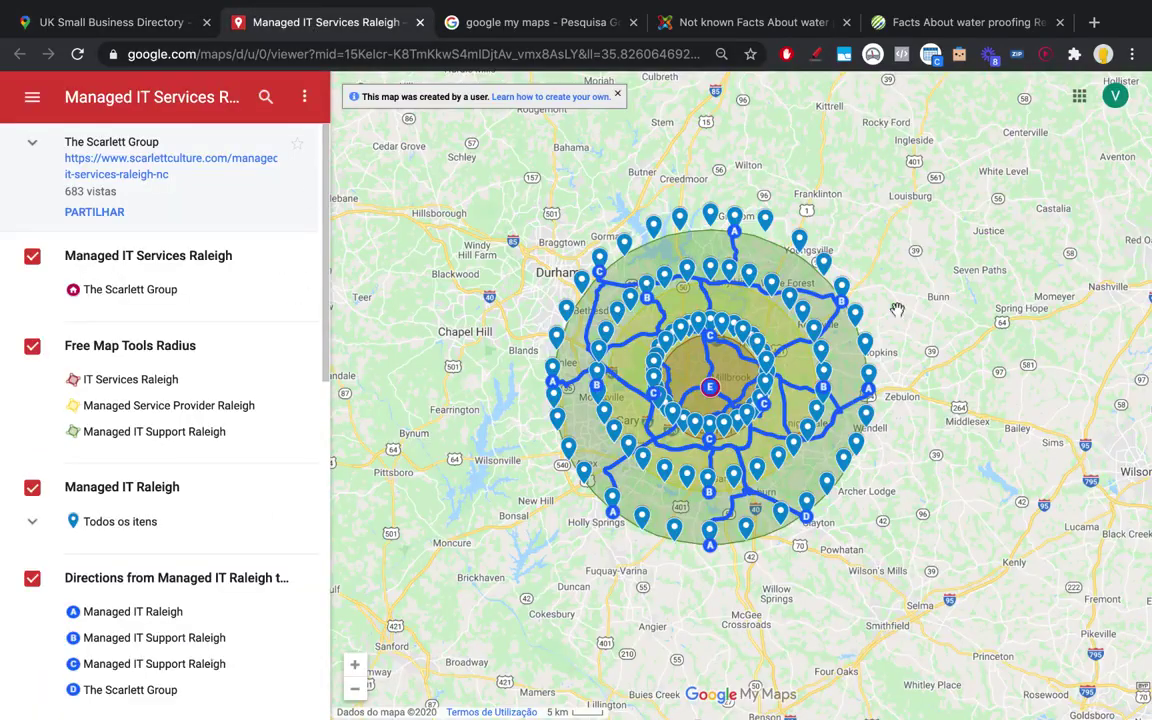
left_click(154, 28)
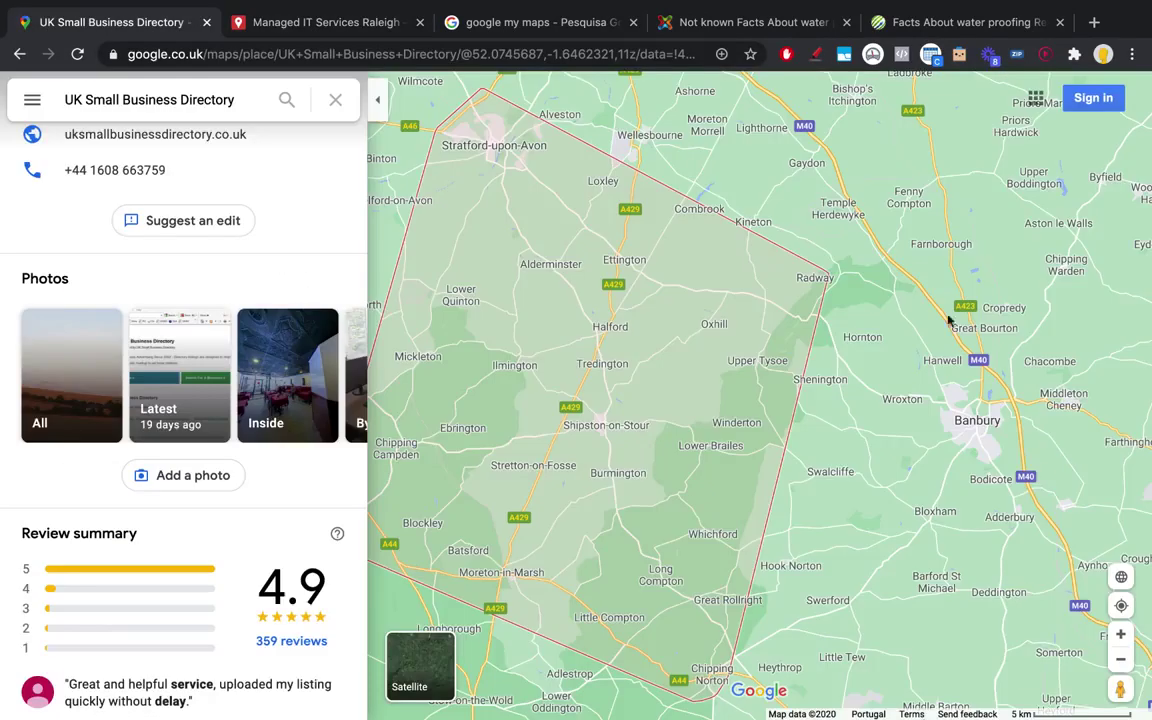
left_click(330, 26)
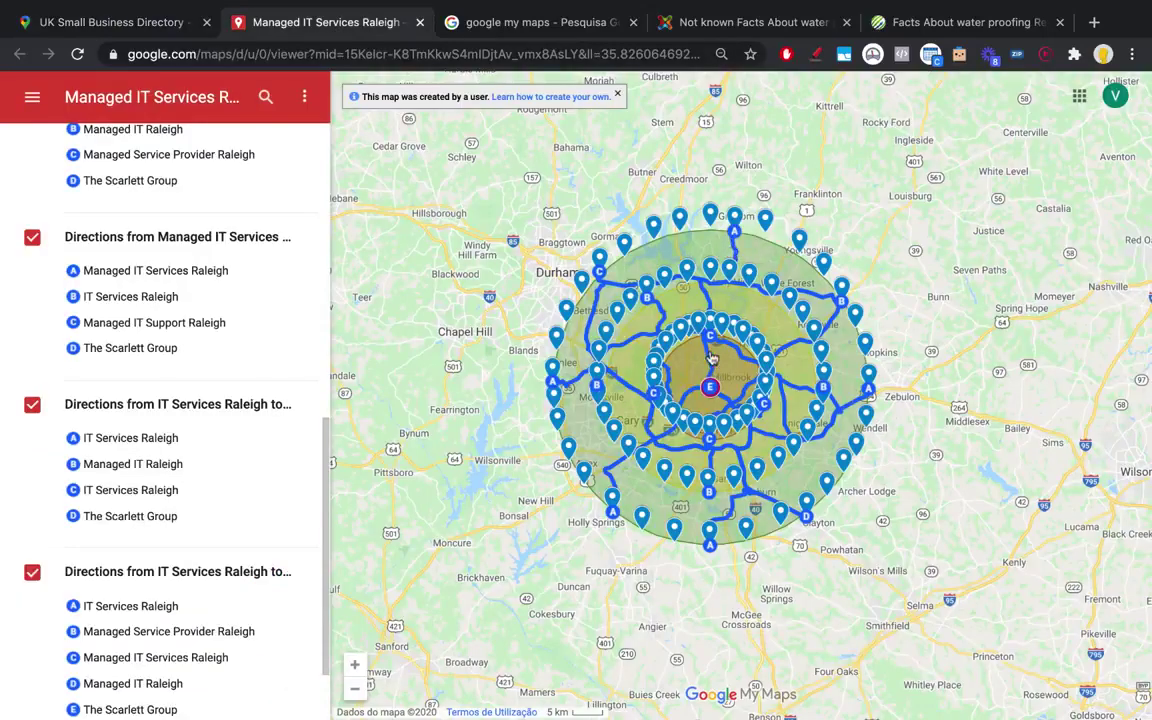
- Open and close the Managed IT Raleigh pin details on the Raleigh map
left_click(736, 240)
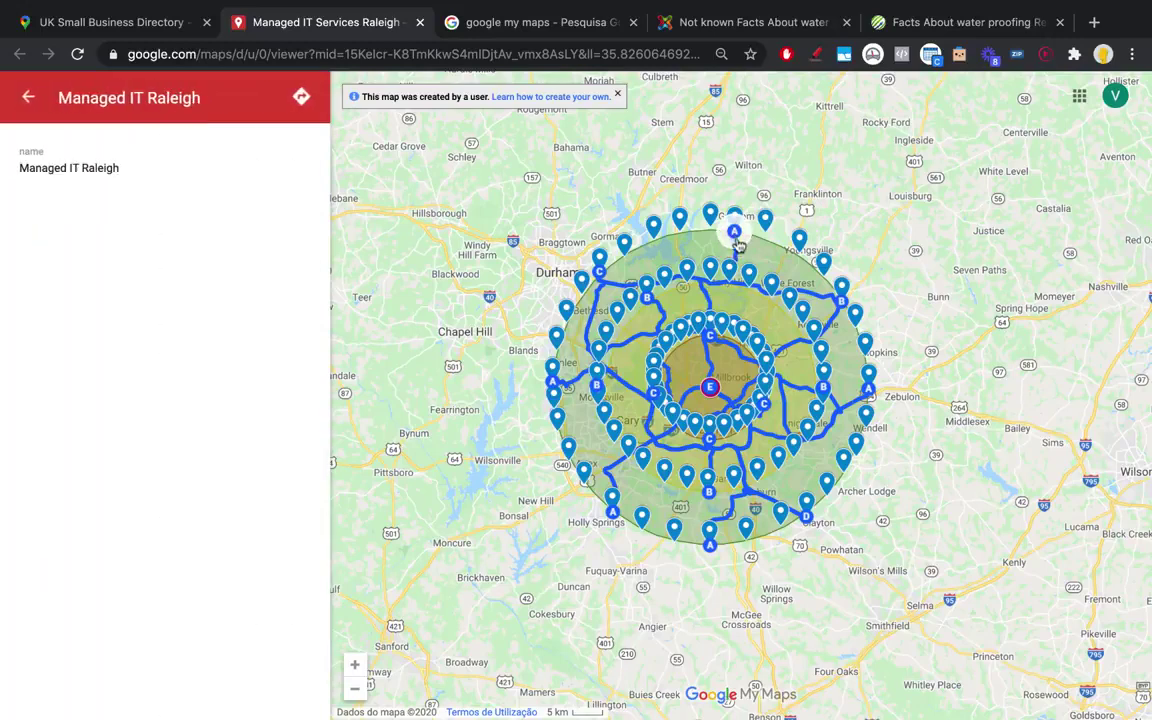
left_click(26, 100)
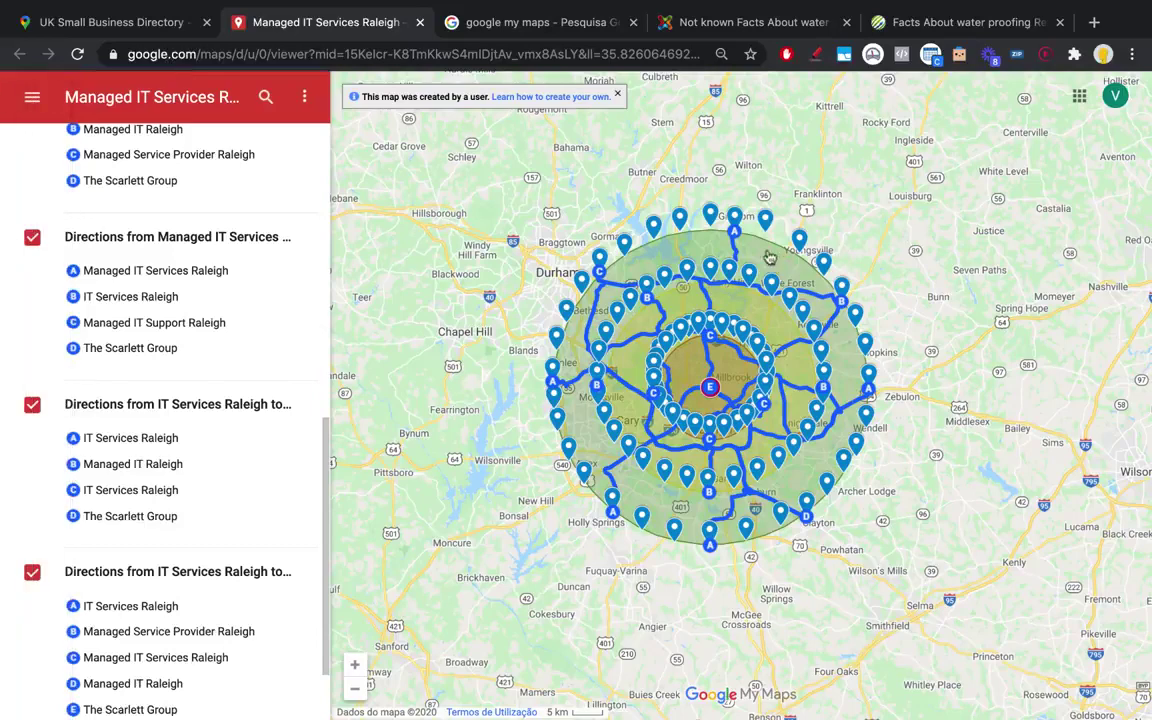
left_click(736, 240)
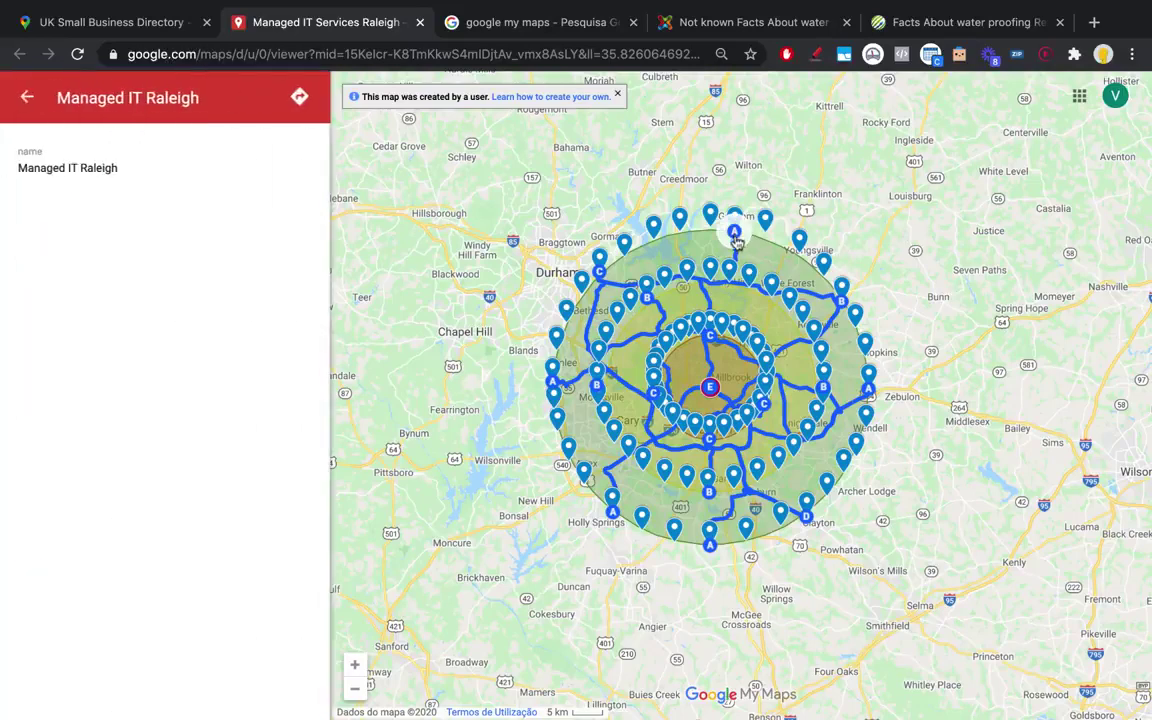
left_click(735, 245)
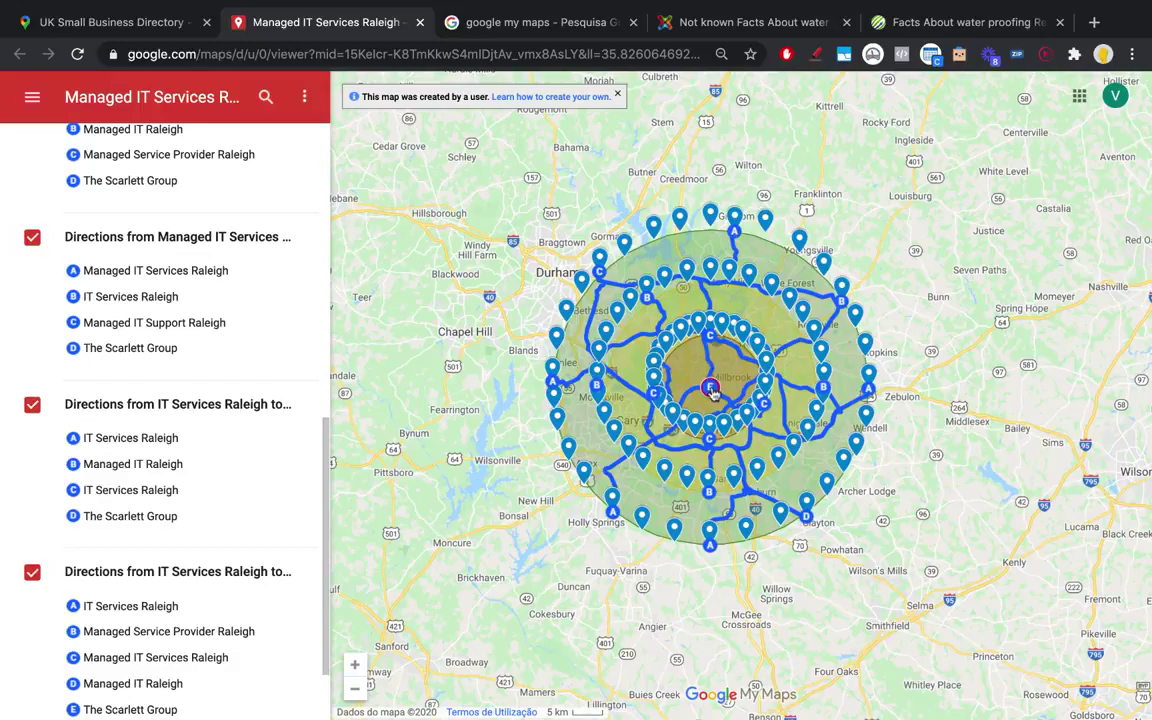
scroll(730, 395, "up", 2)
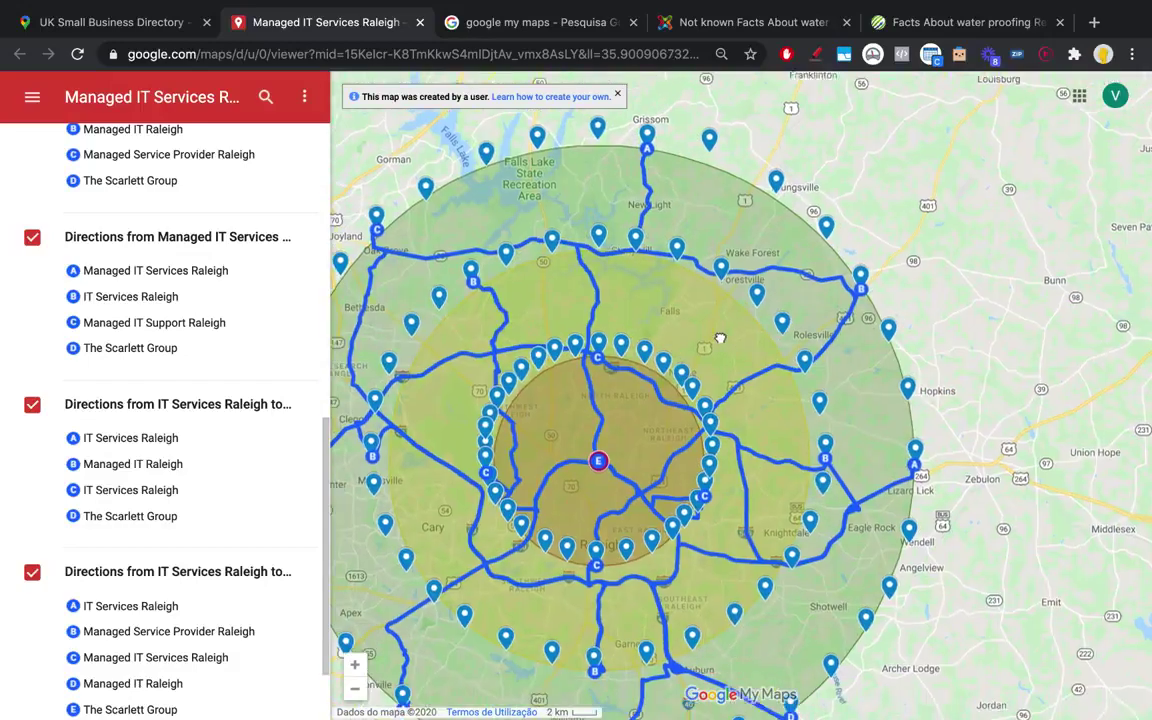
scroll(727, 437, "down", 2)
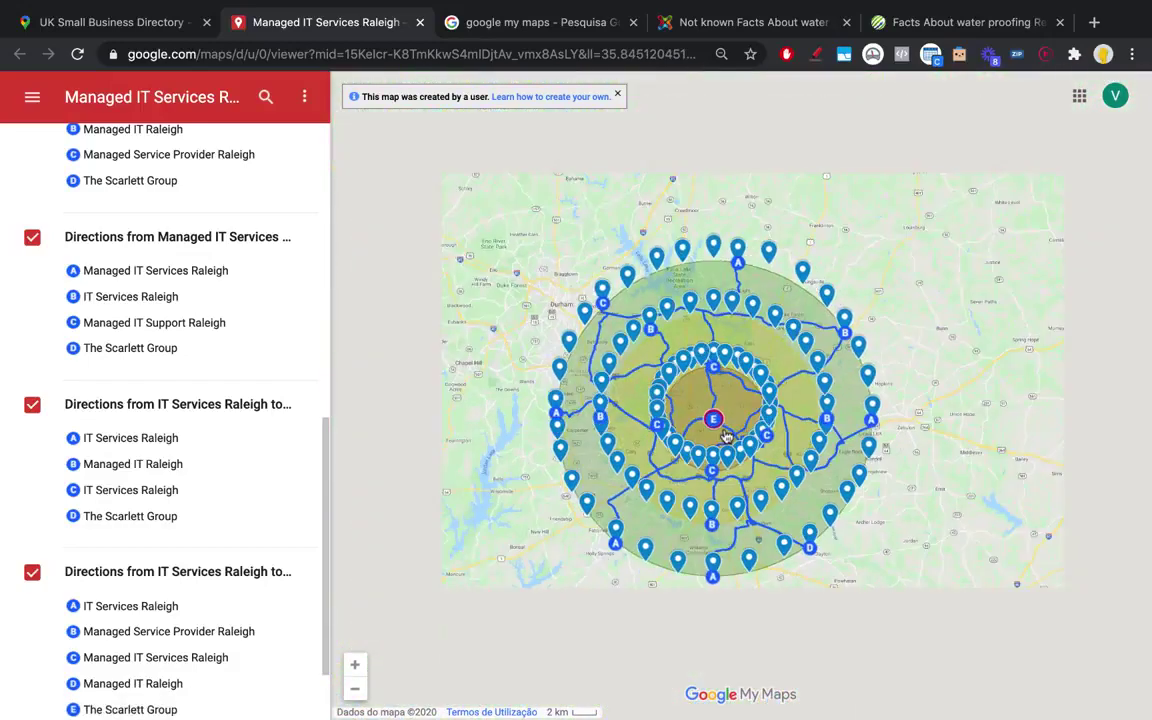
scroll(154, 609, "down", 1)
scroll(574, 364, "up", 3)
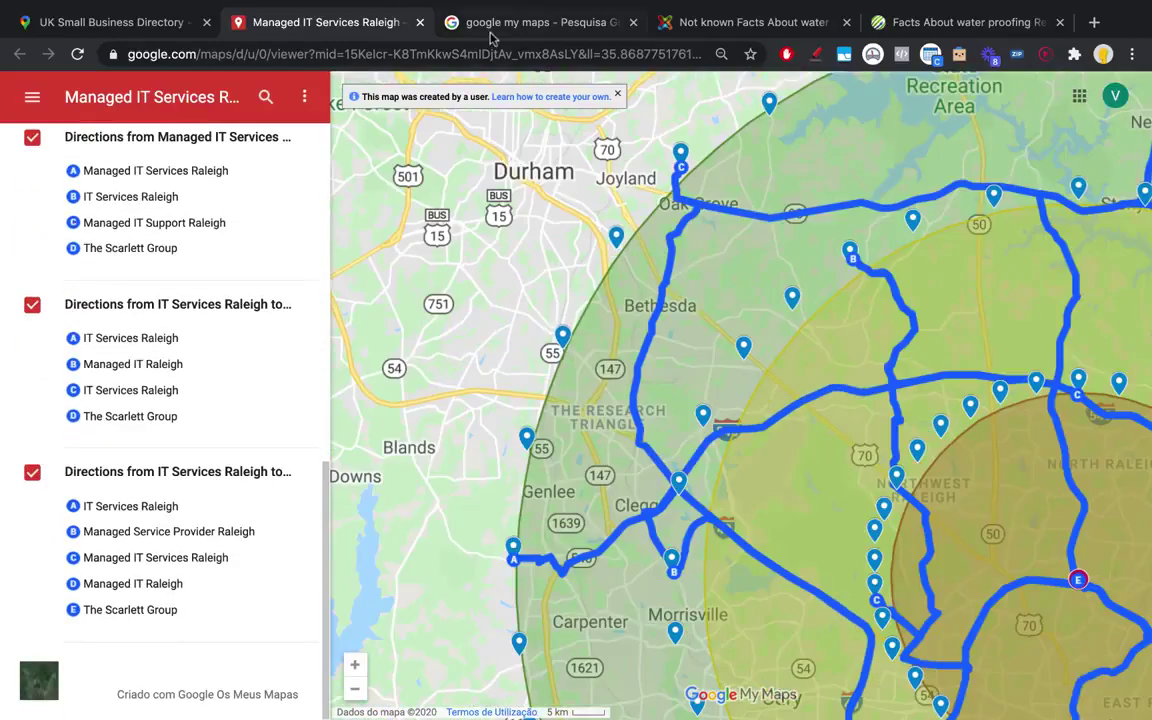
- From the google my maps search results, open My Maps and create a new map
left_click(490, 30)
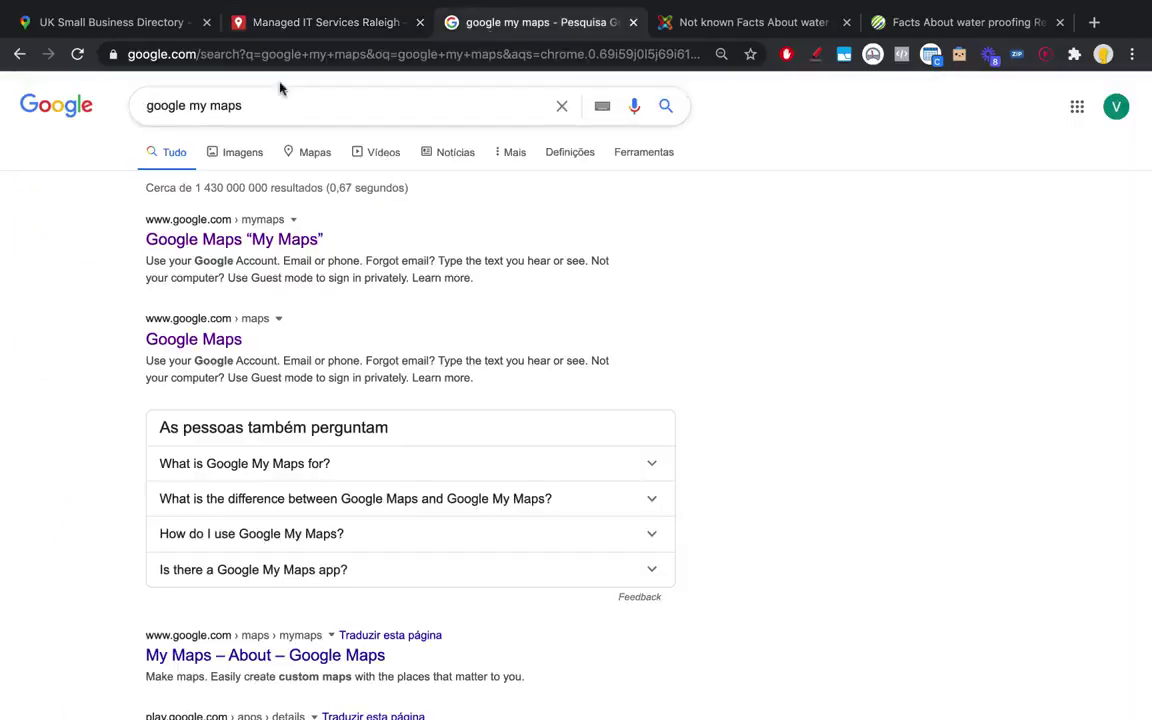
left_click(288, 237)
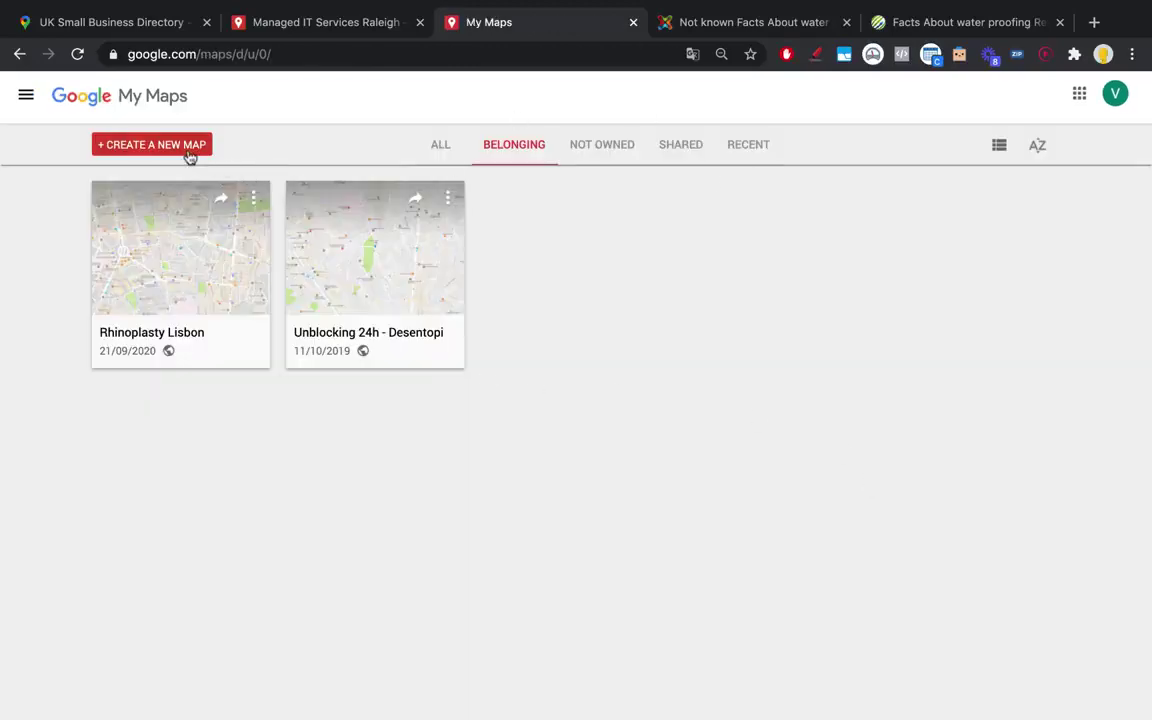
left_click(189, 150)
- Zoom the new map out to the world and back in until Austin, Texas fills the view
scroll(535, 405, "down", 3)
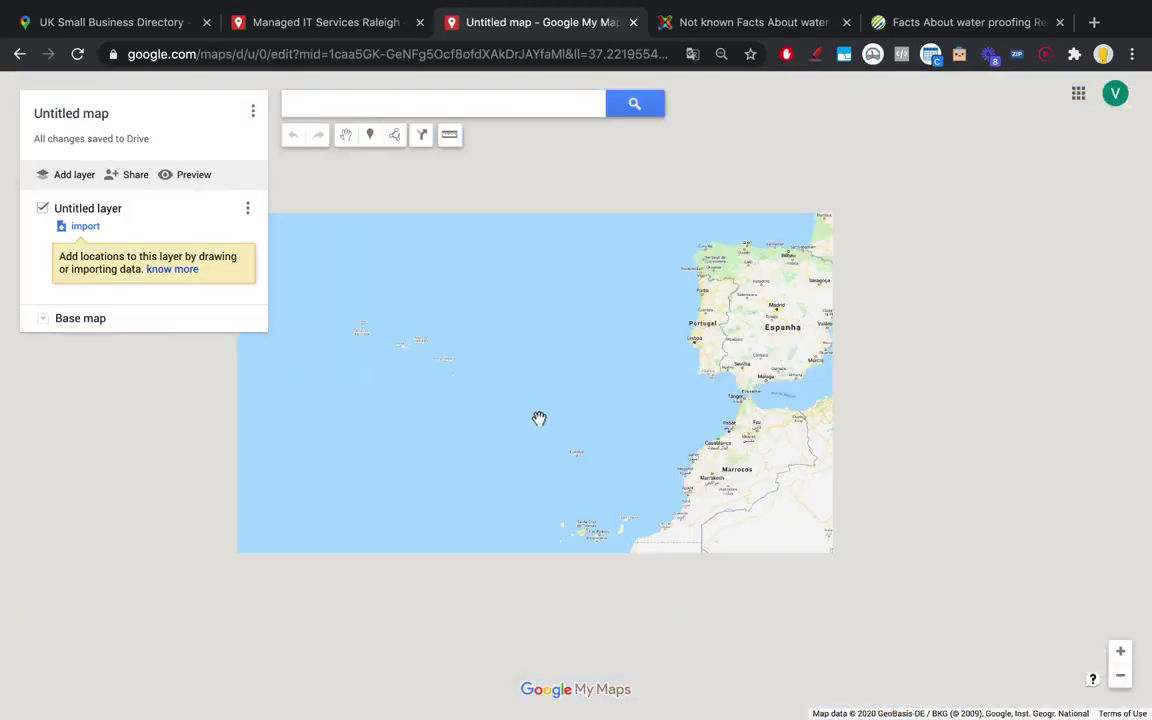
scroll(535, 365, "down", 2)
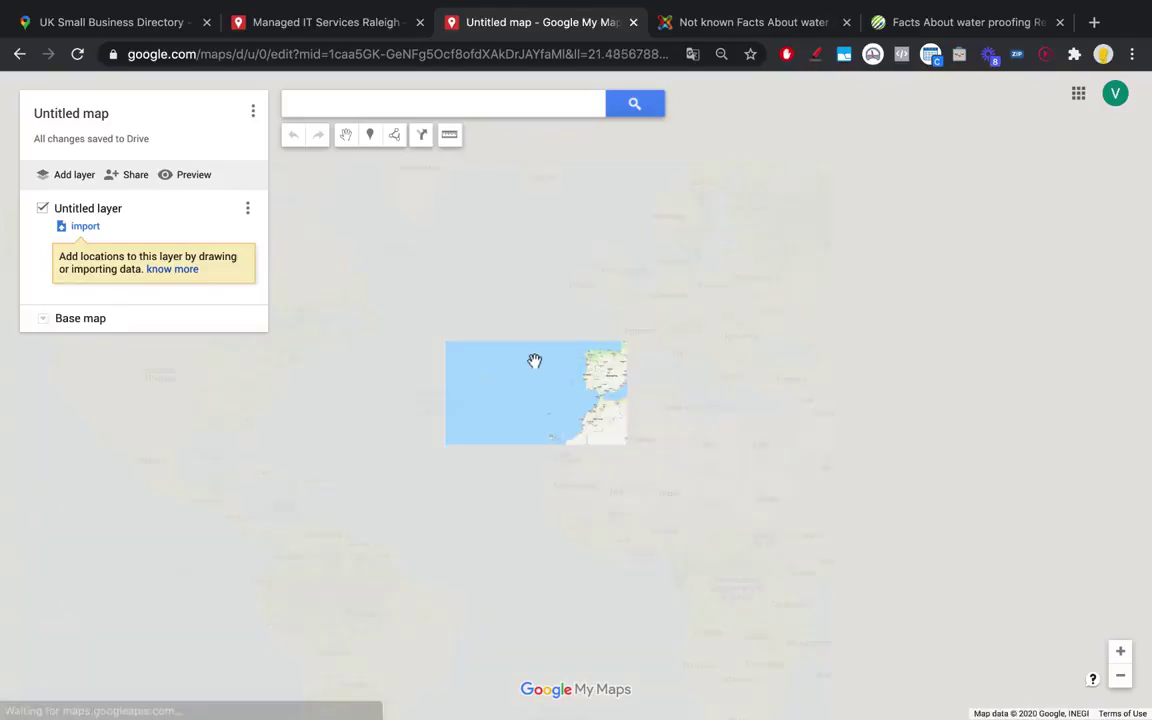
scroll(380, 422, "up", 5)
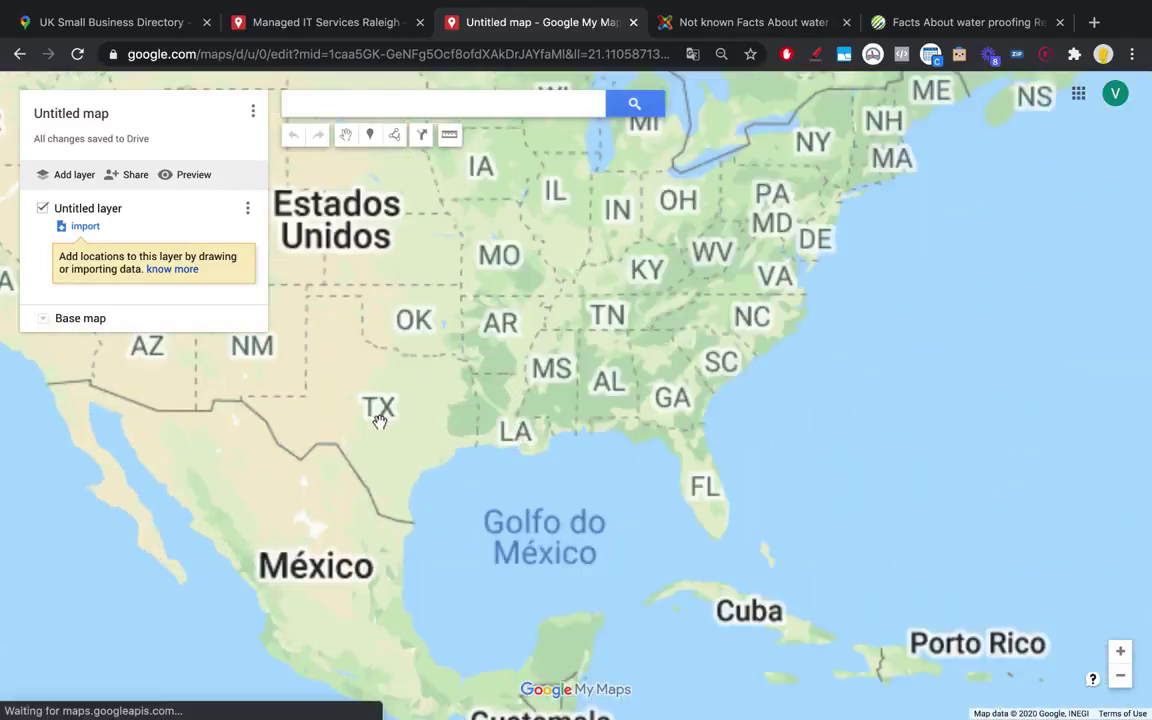
scroll(380, 422, "up", 3)
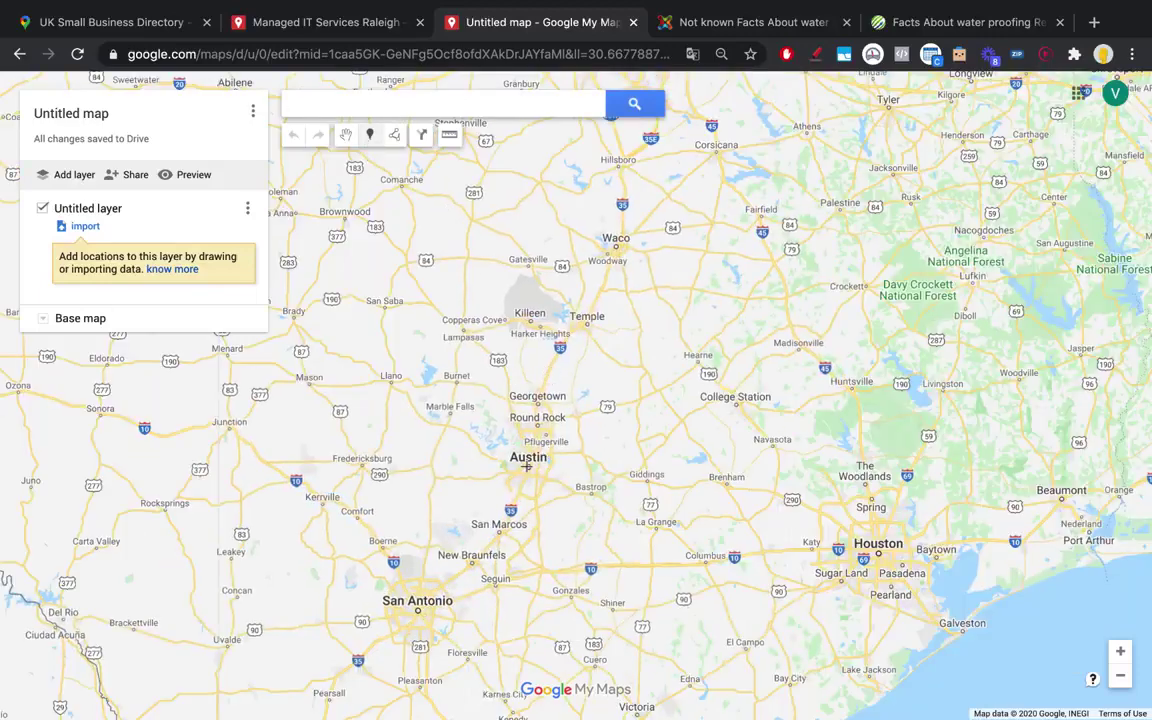
- Drop a new pin on Austin with the Add marker tool
left_click(526, 466)
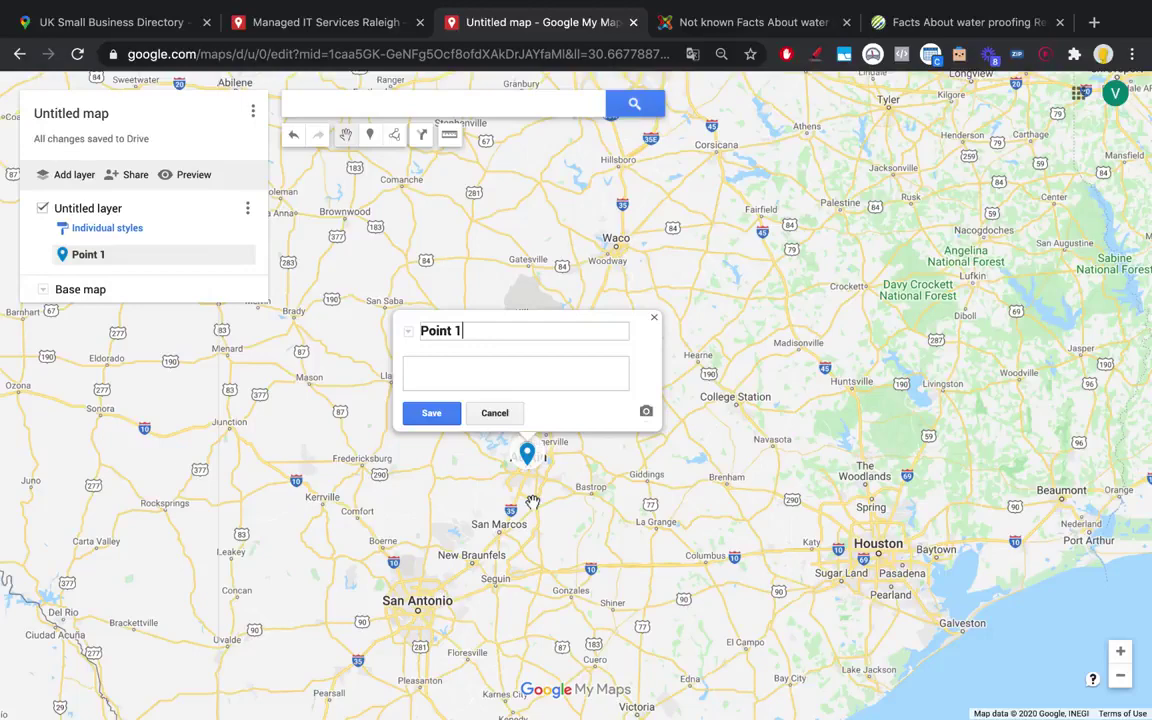
scroll(528, 482, "up", 1)
scroll(528, 482, "up", 2)
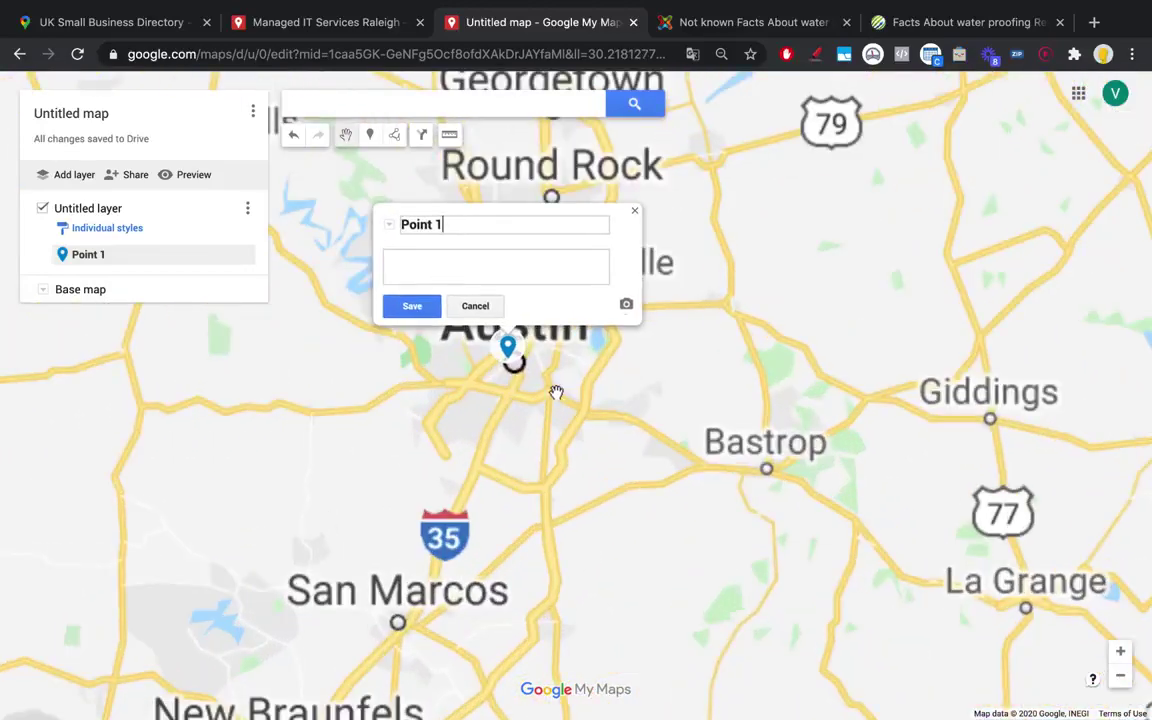
scroll(571, 420, "up", 1)
- Replace the default 'Point 1' title, restarting the misspelled text to type 'Business location 1- kw'
triple_click(487, 231)
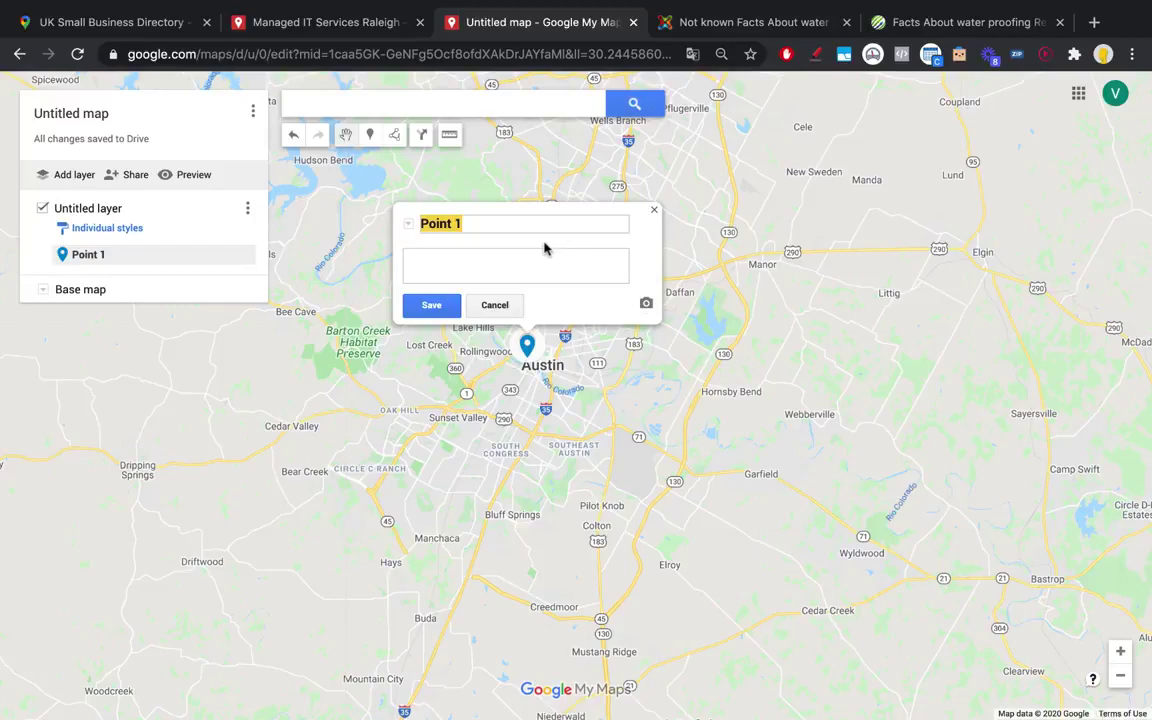
type("Bussiness")
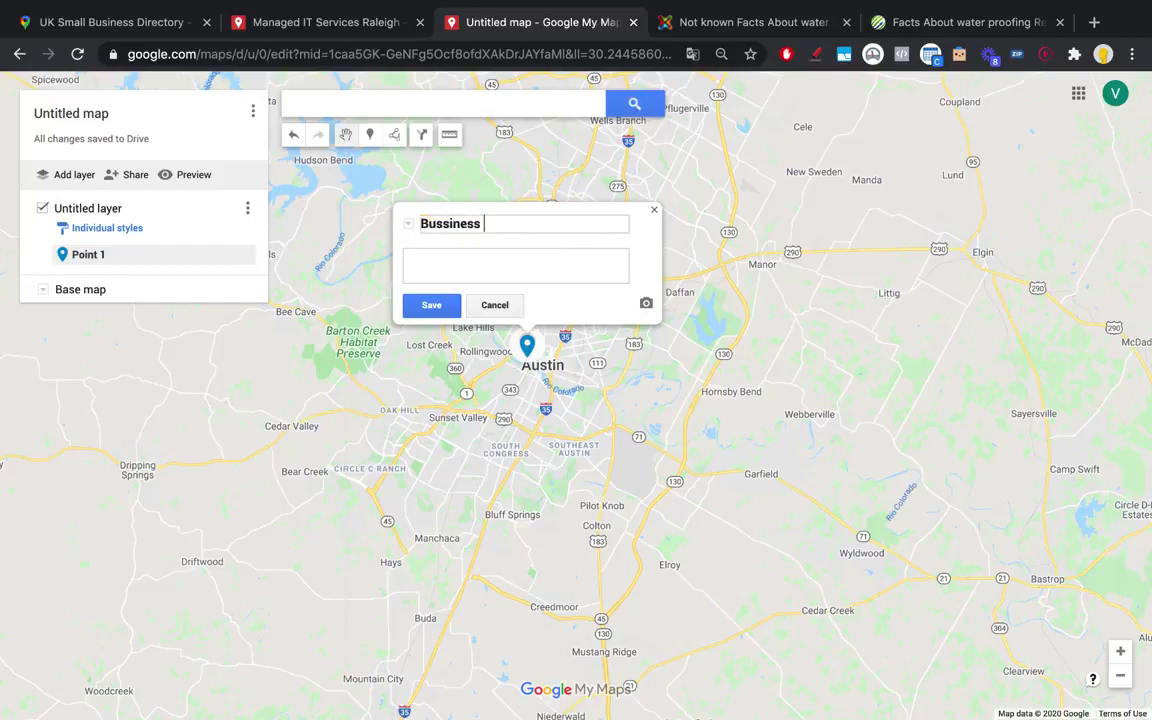
type(" loc")
key("ctrl+a")
type("B")
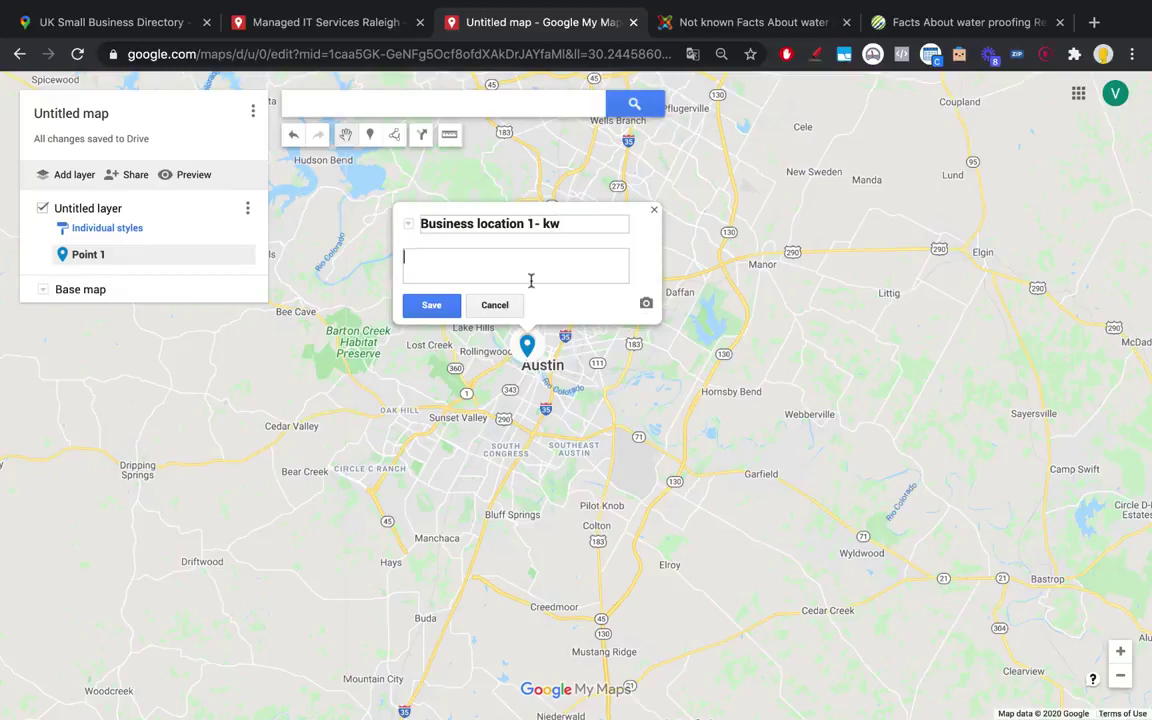
- Save the Austin pin with description 'kws' and make it orange
left_click(431, 305)
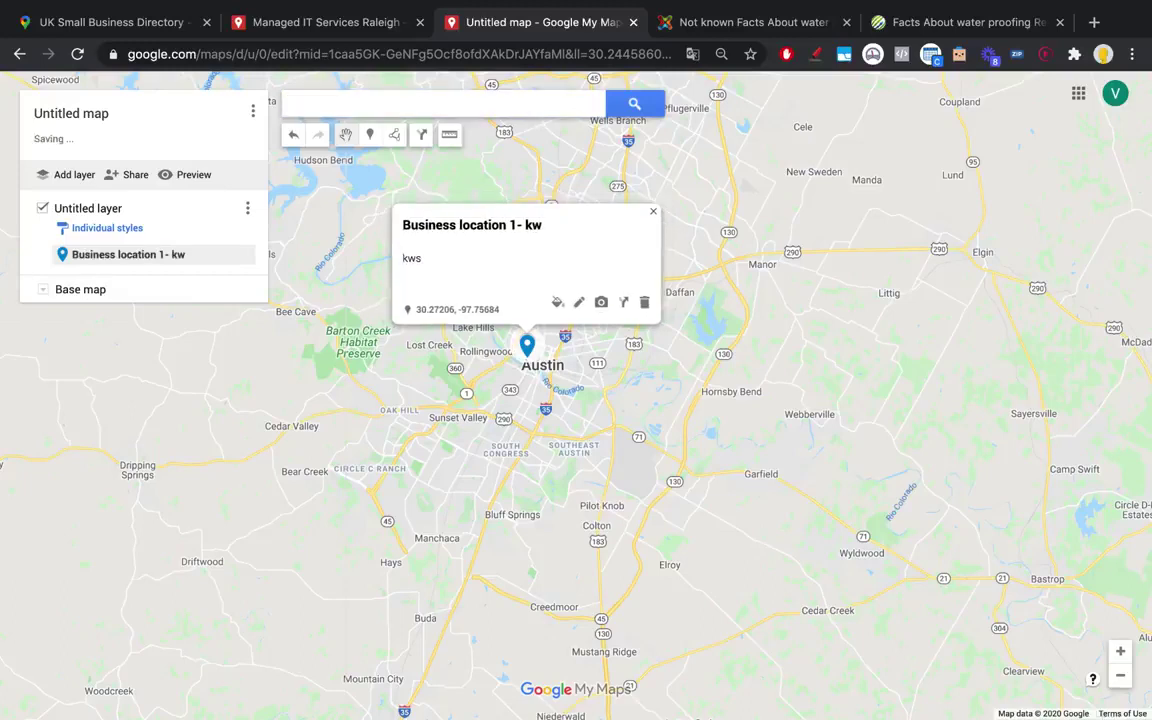
left_click(555, 308)
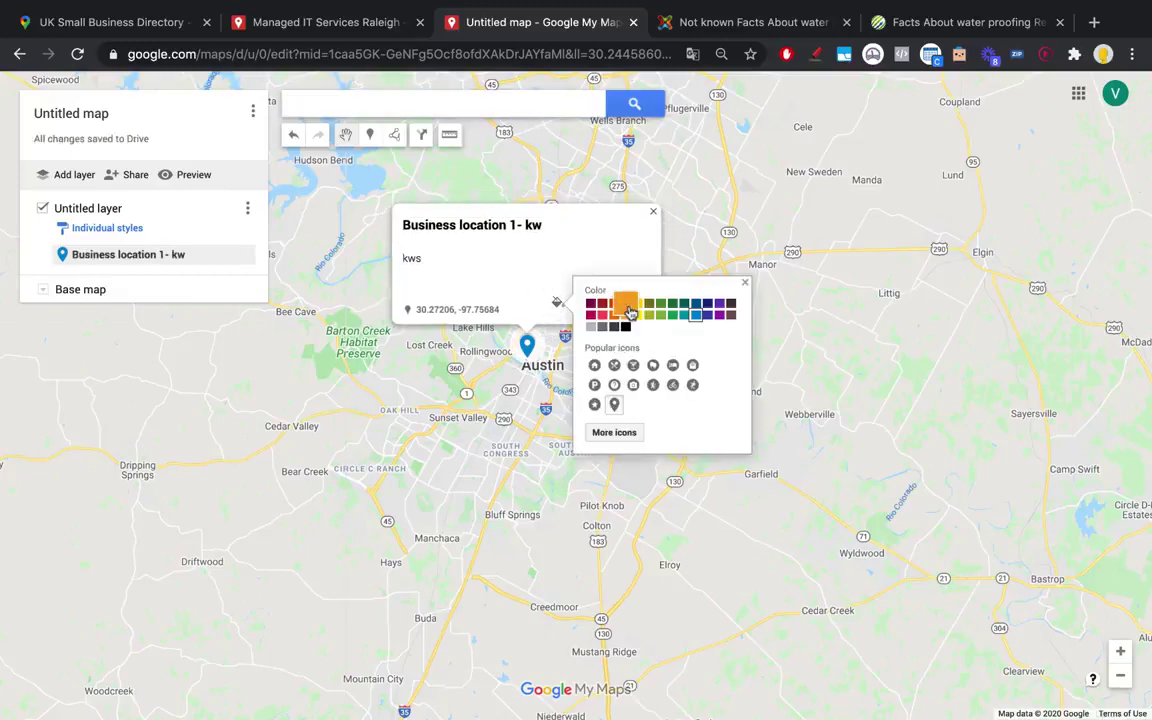
left_click(625, 303)
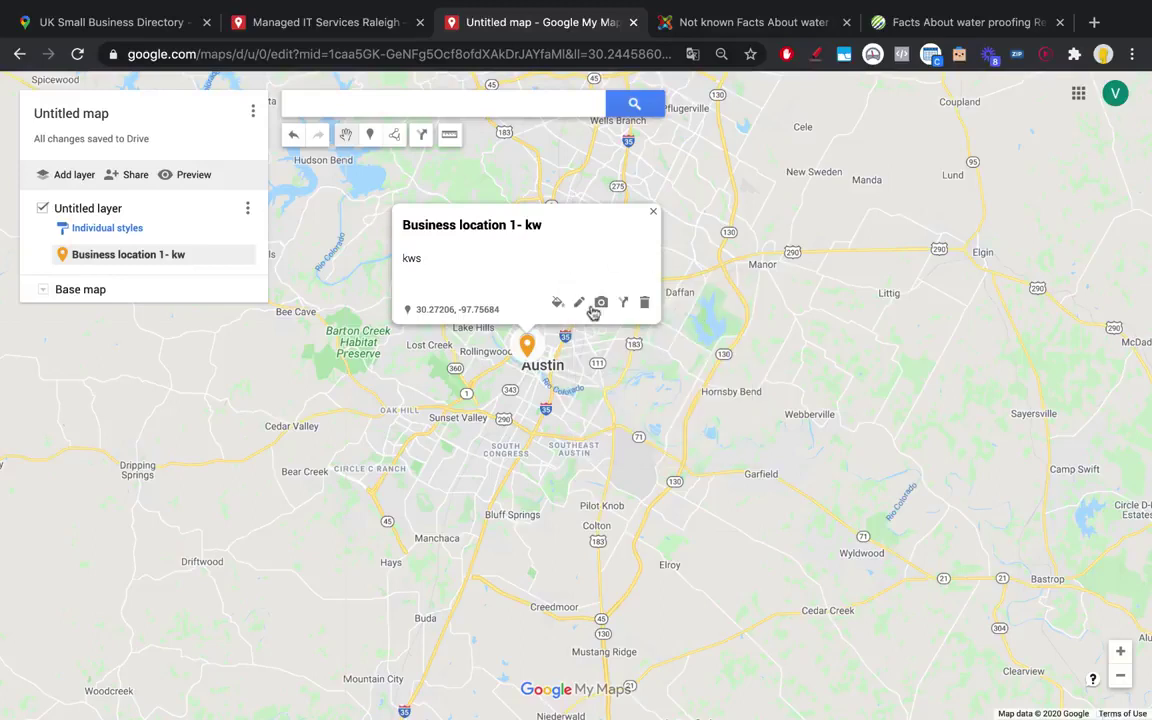
- Cancel adding an image to the pin and switch to the 'google my maps' search results tab
left_click(599, 304)
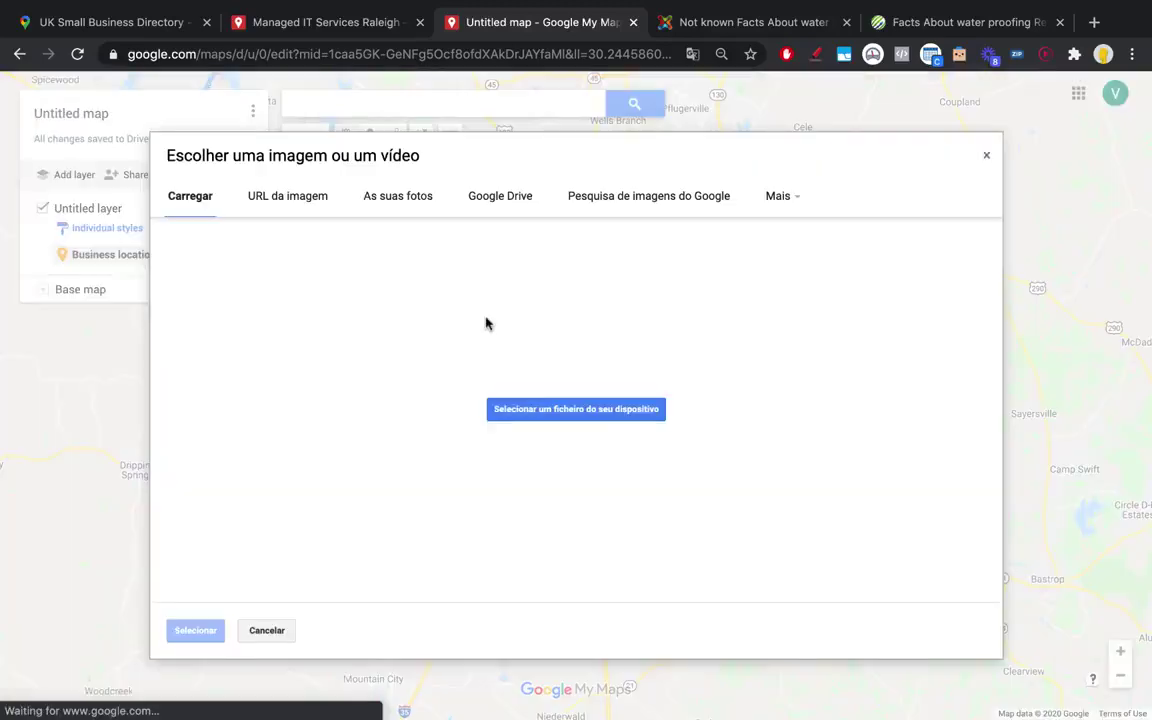
left_click(987, 158)
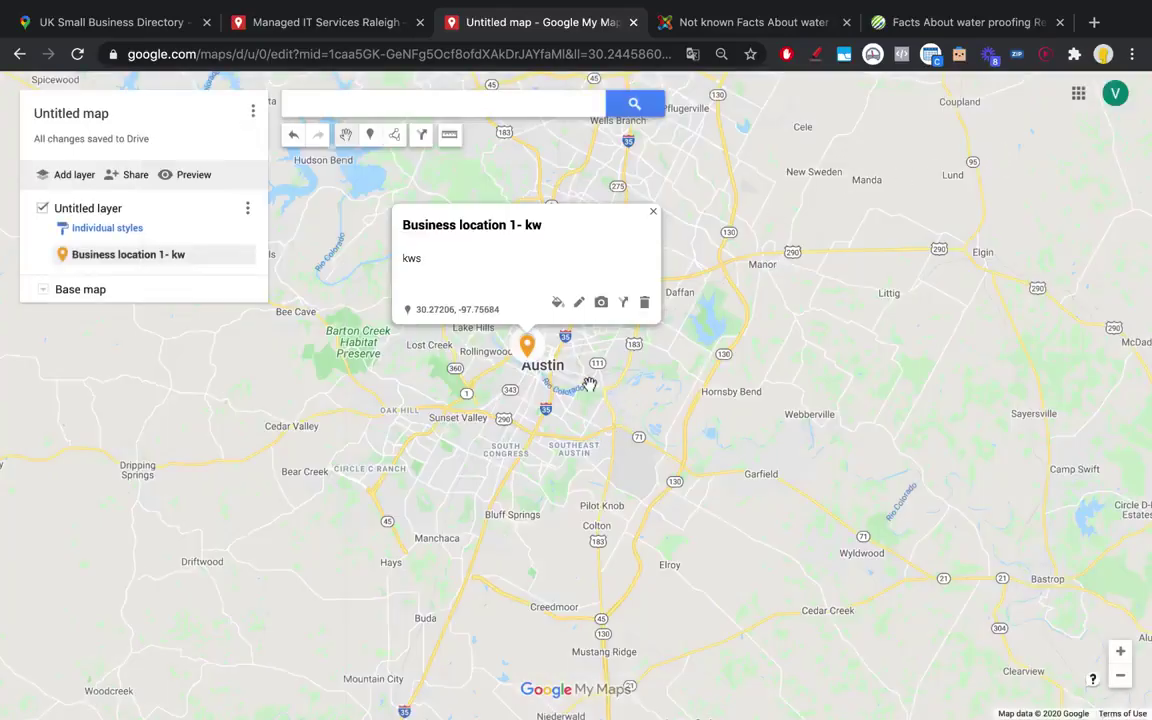
scroll(590, 385, "up", 3)
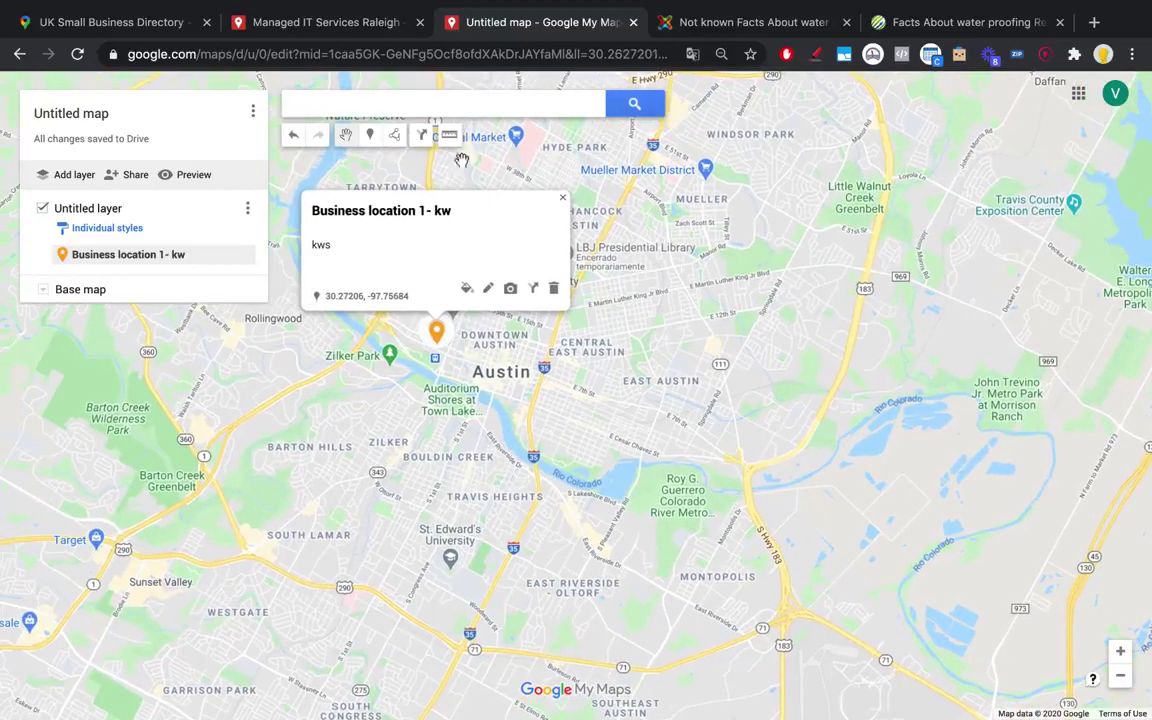
left_click(340, 24)
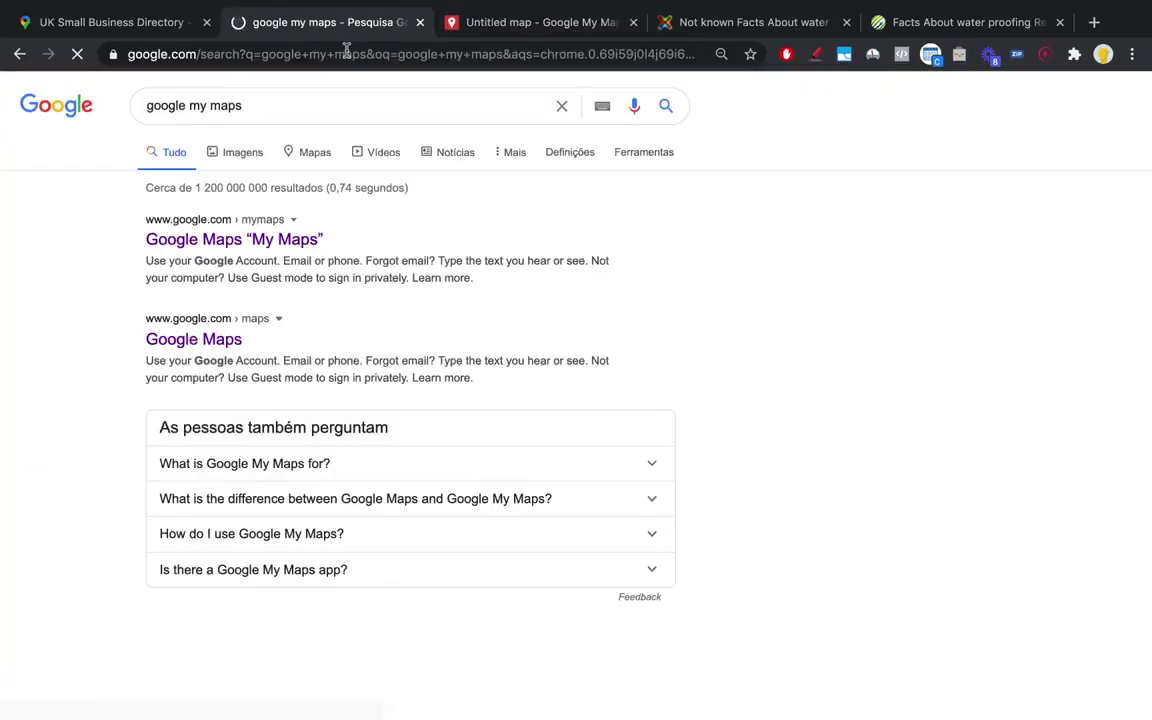
- Open the existing Desentopi unblocking map from My Maps and show its pin's info card
left_click(278, 245)
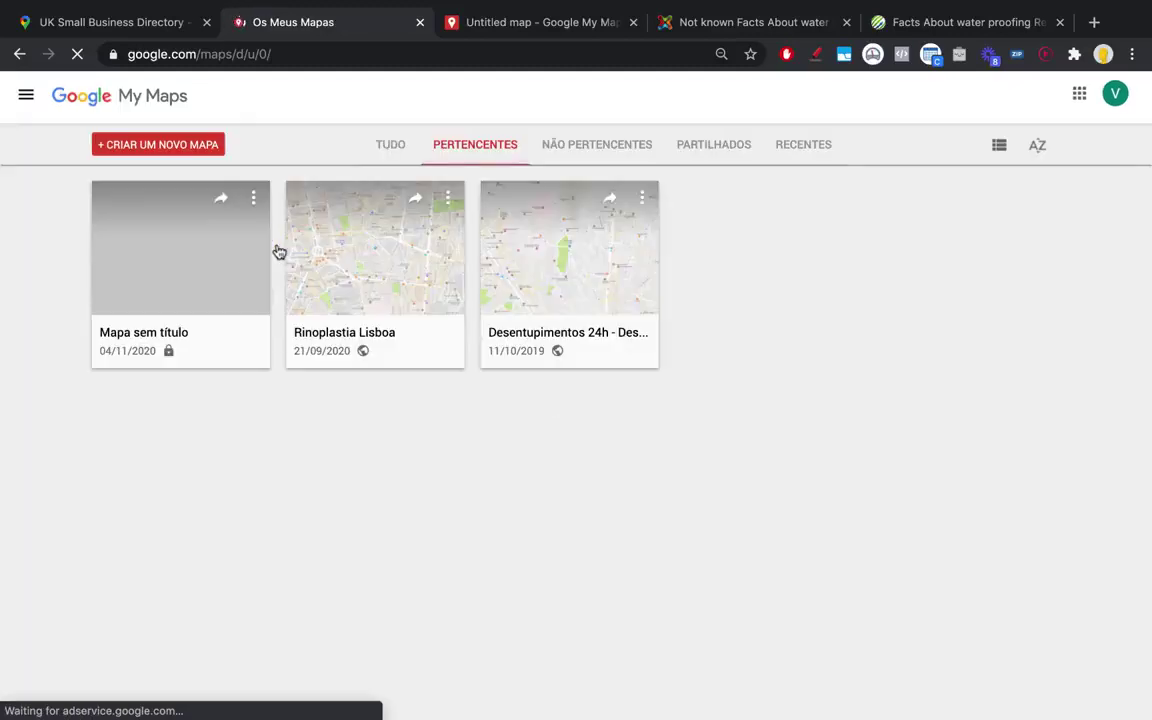
left_click(420, 278)
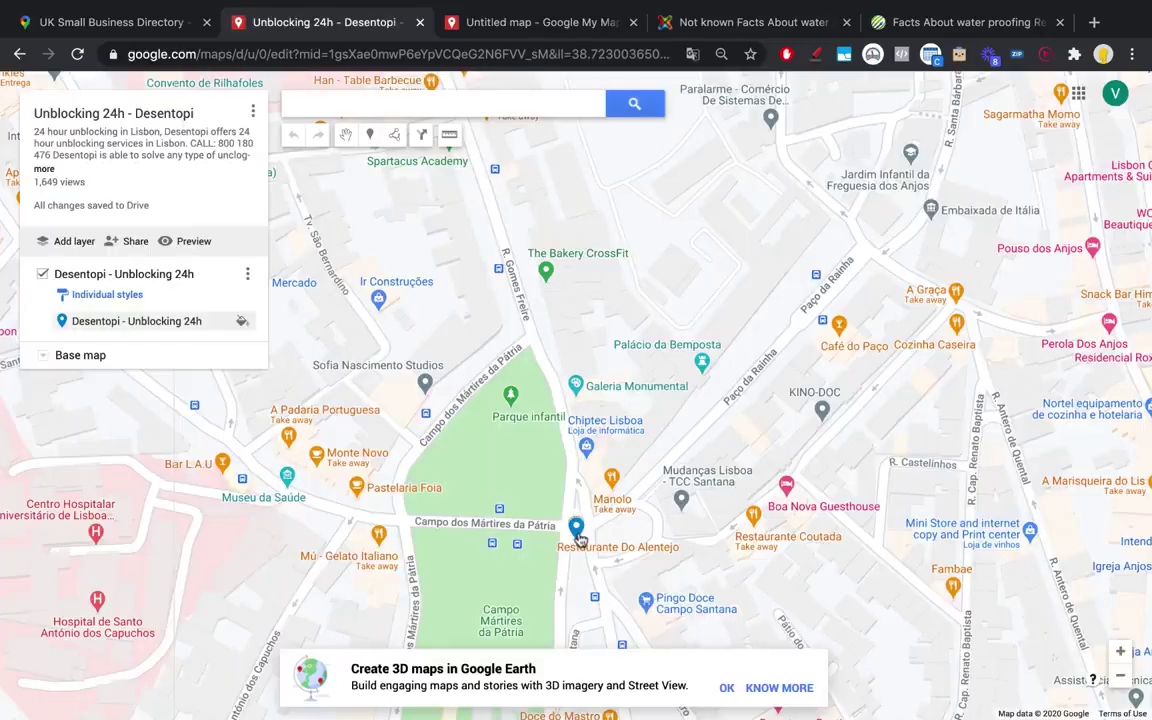
left_click(576, 527)
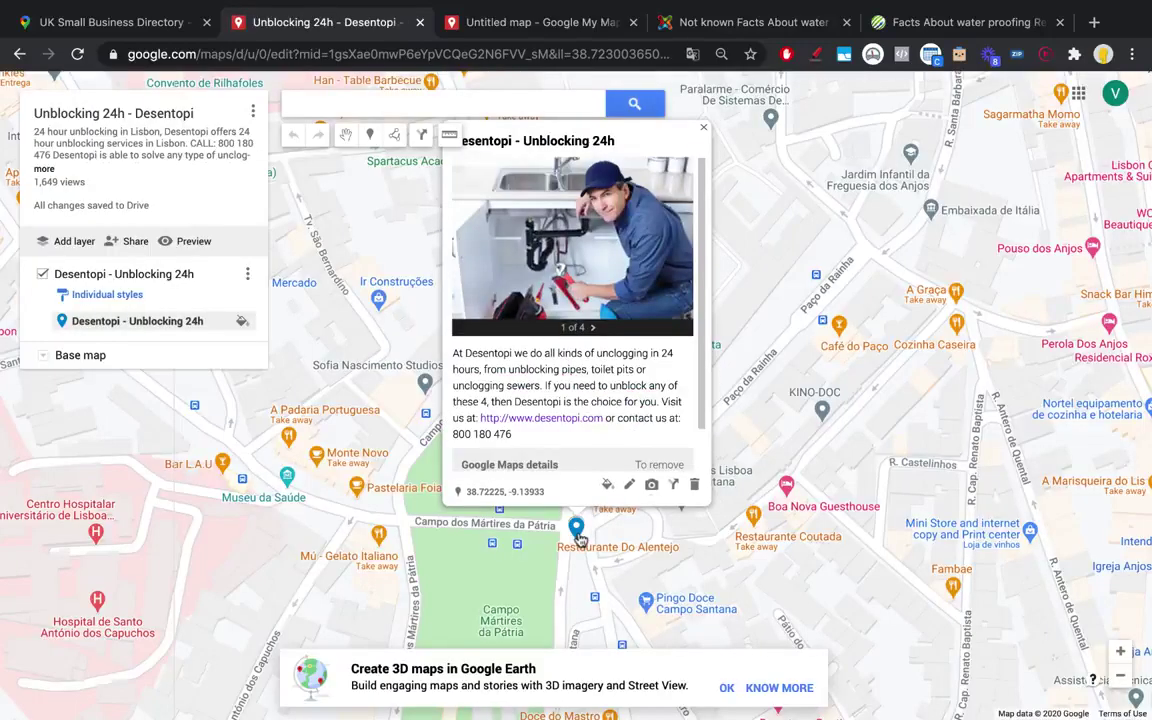
- Page through the Desentopi pin's photos to the last one
left_click(593, 330)
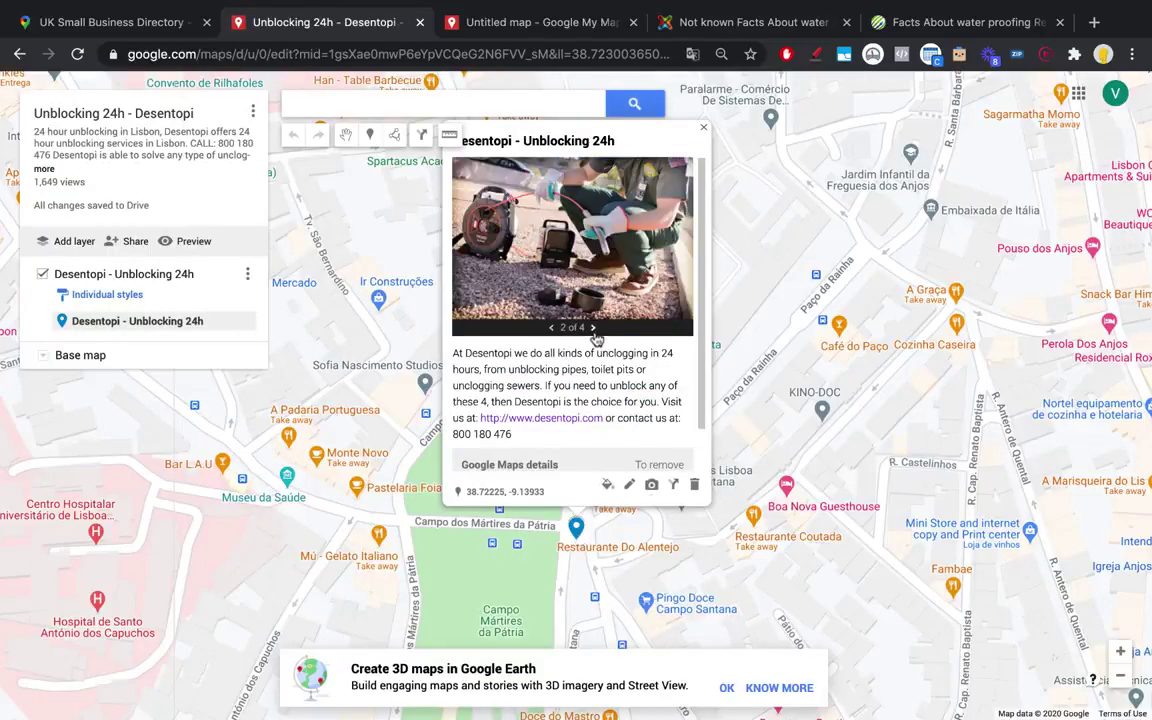
left_click(593, 330)
left_click(593, 330)
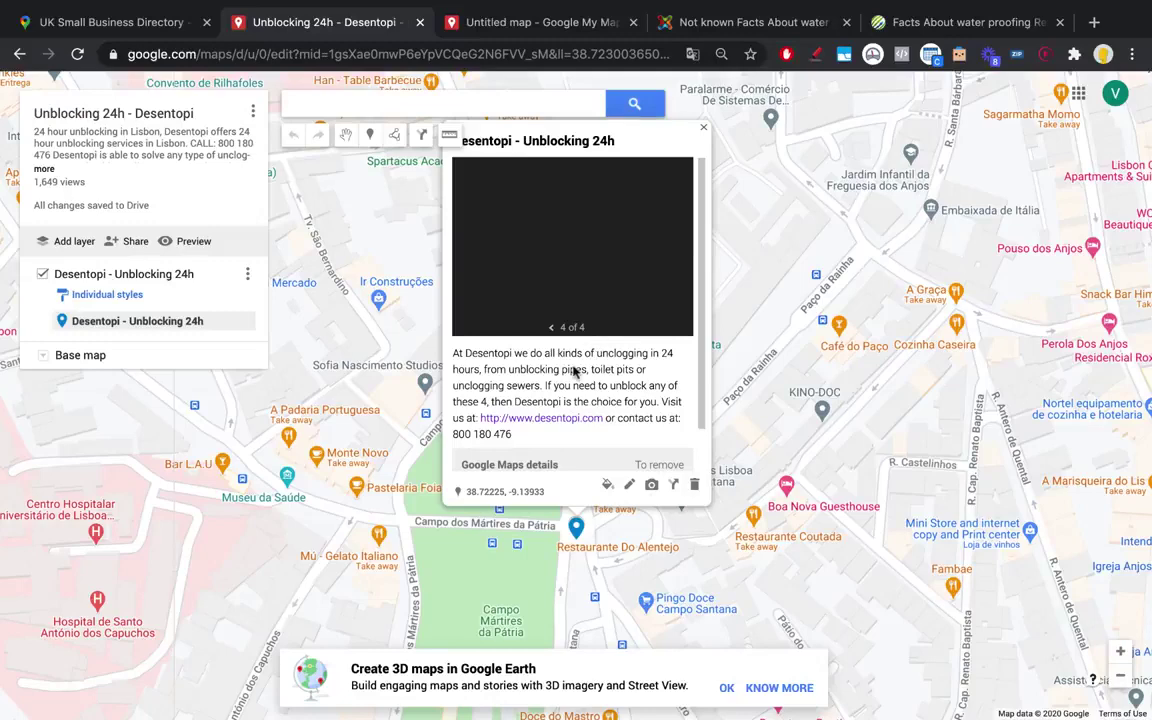
scroll(575, 372, "down", 1)
scroll(575, 372, "up", 1)
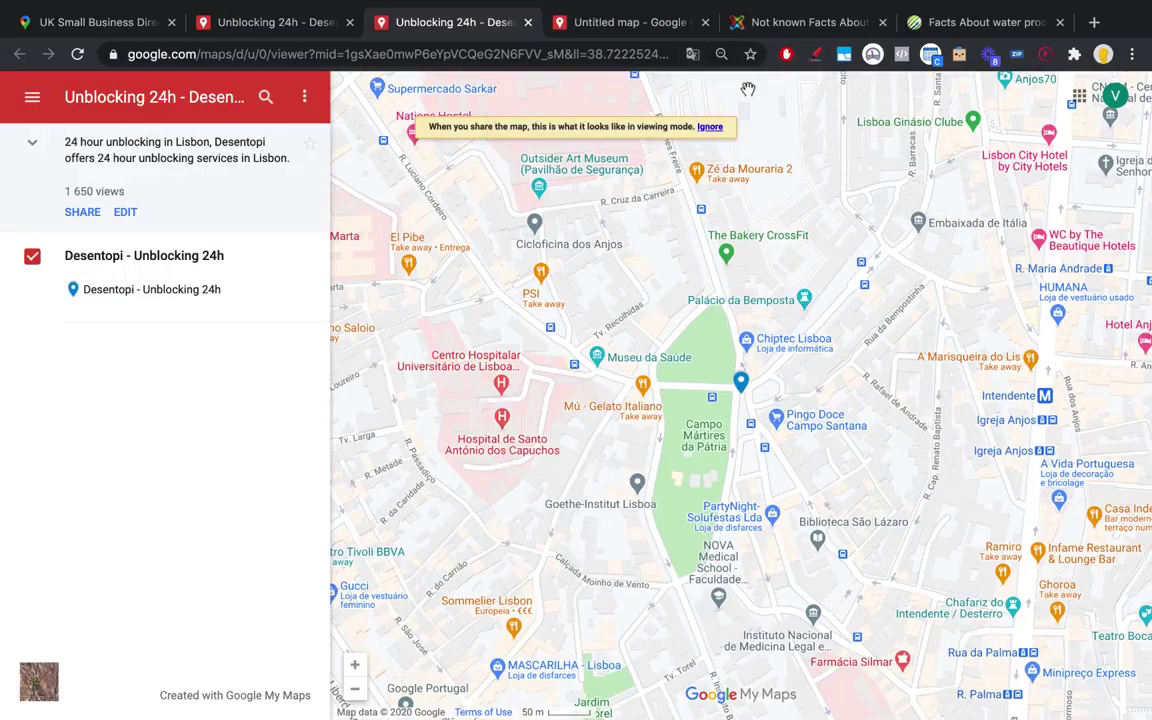
- Preview the Desentopi map as viewers see it and open its pin's details
left_click(193, 241)
scroll(737, 388, "up", 5)
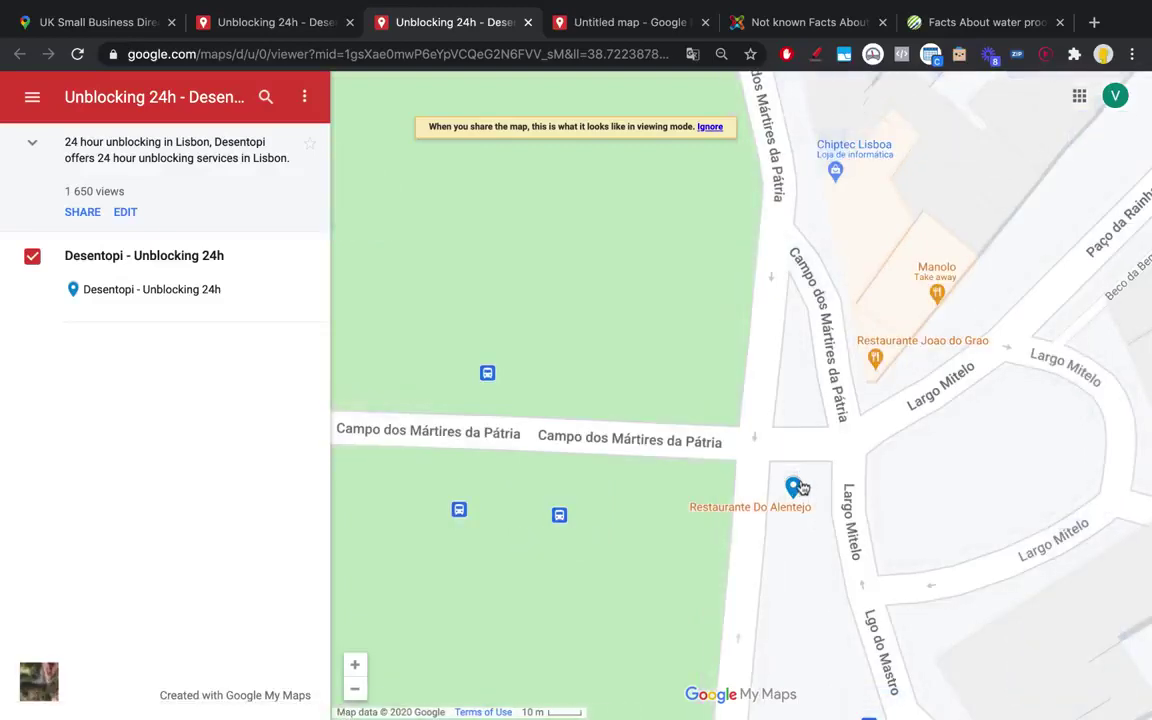
left_click(794, 487)
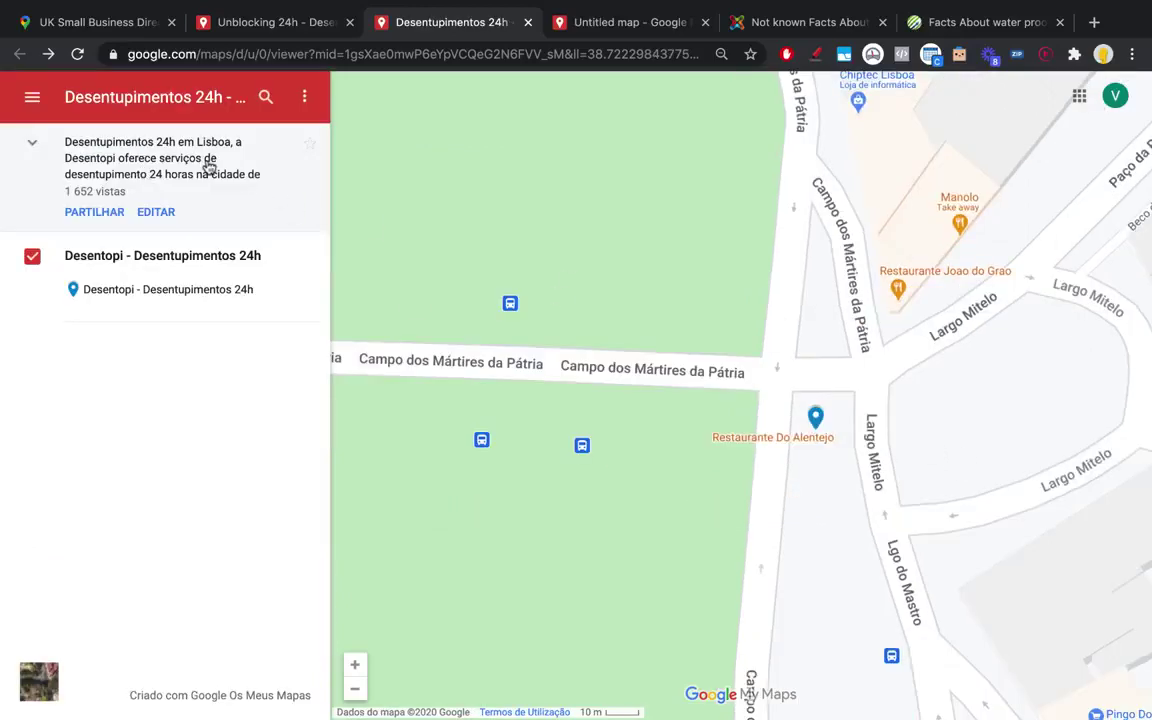
- Expand the map's full description, select its social media links, collapse it, and reopen the pin
left_click(208, 168)
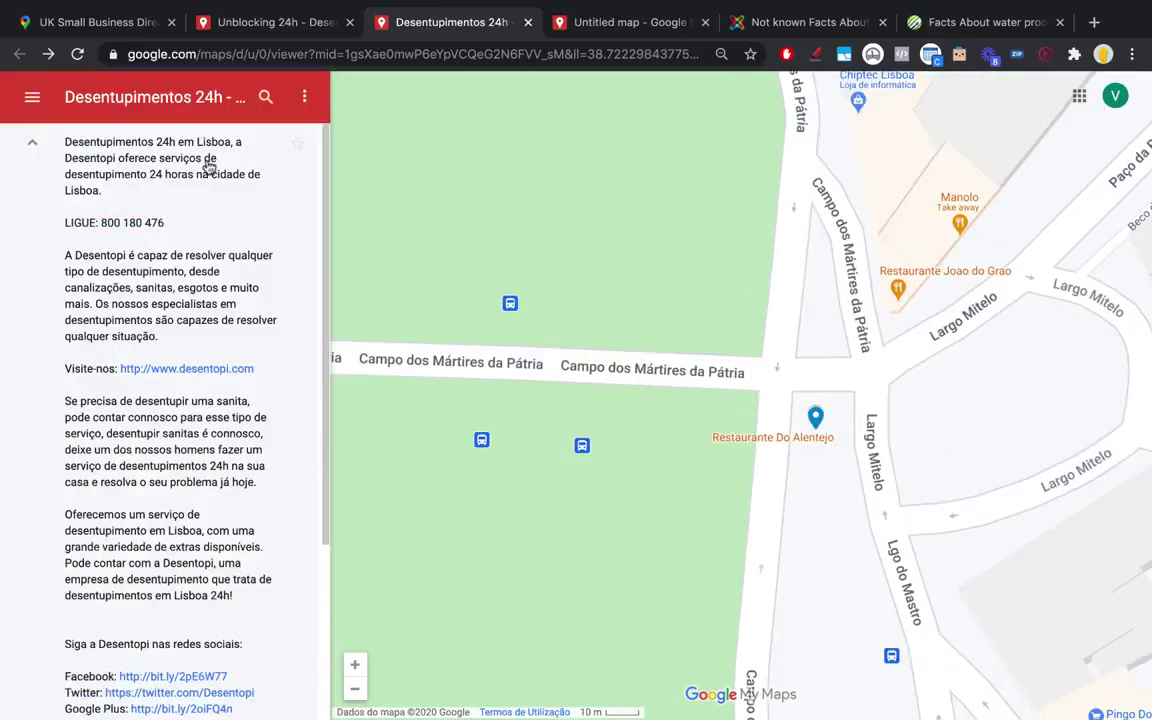
scroll(190, 218, "down", 3)
left_click_drag(30, 411, 206, 478)
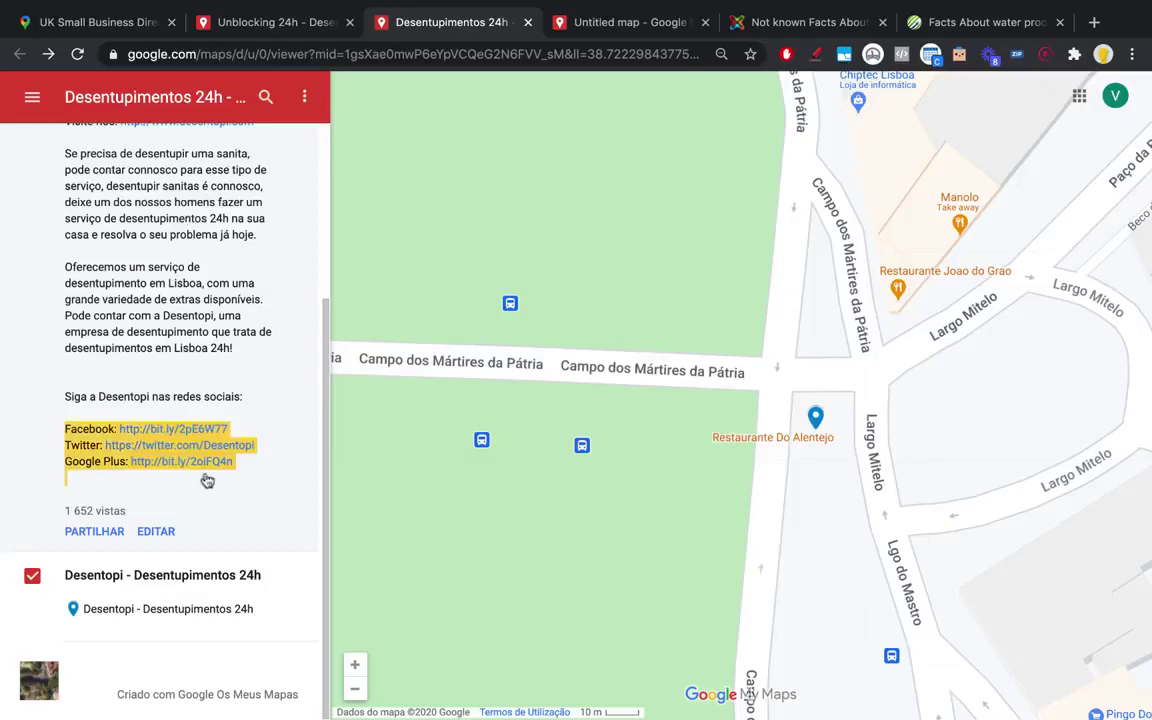
left_click_drag(28, 411, 257, 468)
scroll(249, 375, "up", 1)
scroll(249, 375, "up", 2)
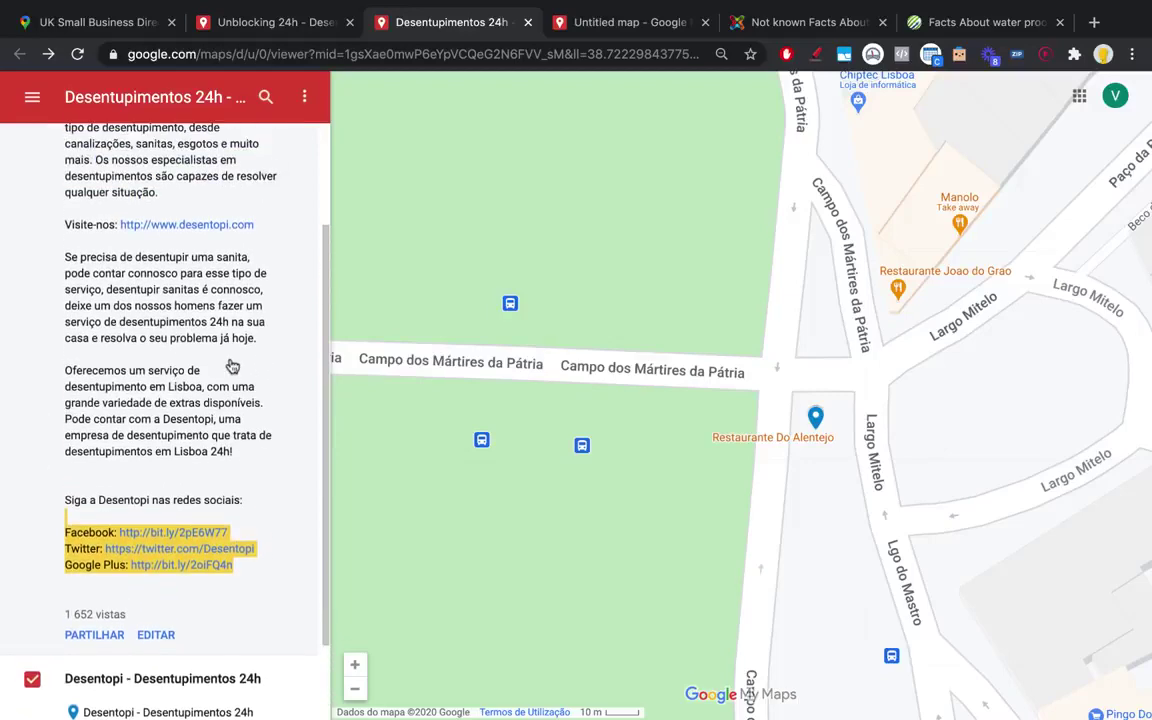
scroll(82, 401, "down", 2)
left_click(251, 489)
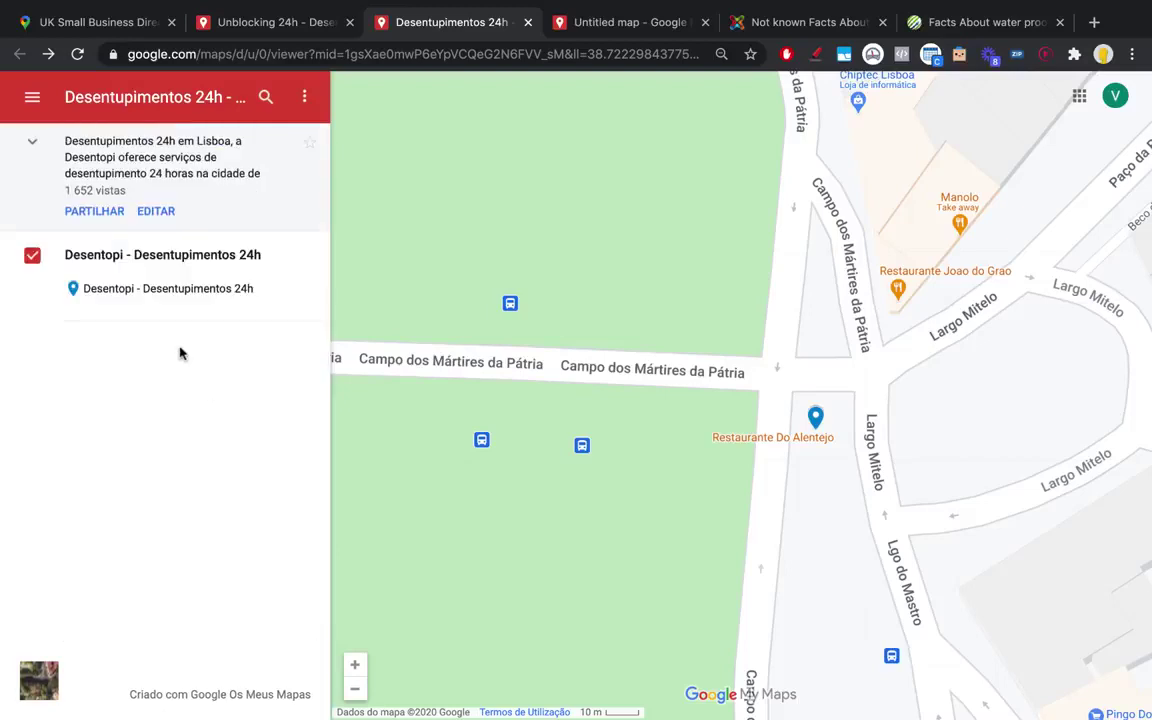
left_click(810, 424)
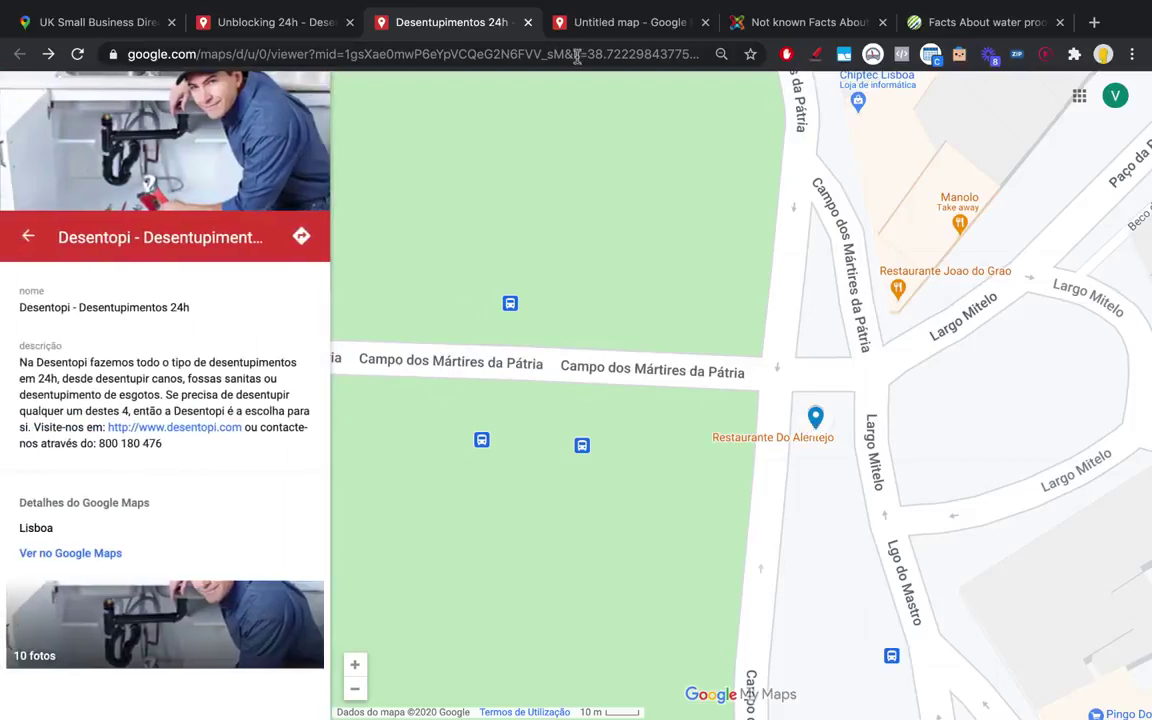
- Close the Desentopi preview and map tabs, return to the Untitled Austin map, and open the pen extension
left_click(527, 22)
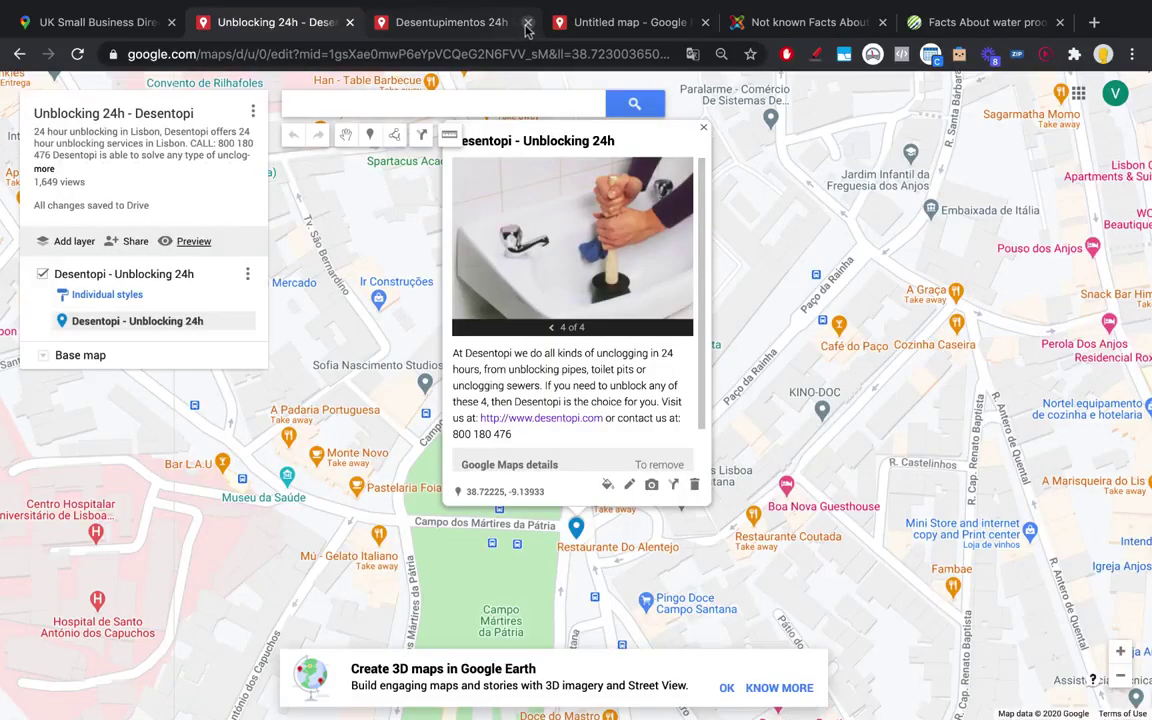
scroll(517, 500, "down", 1)
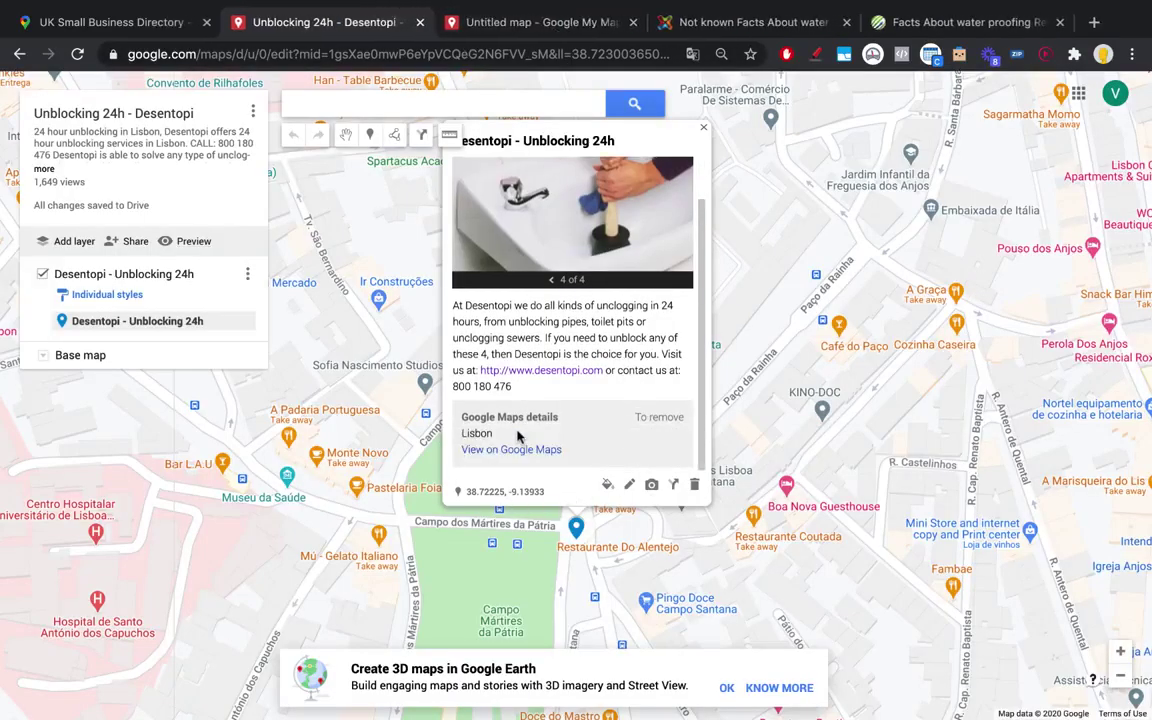
left_click(448, 26)
left_click(420, 23)
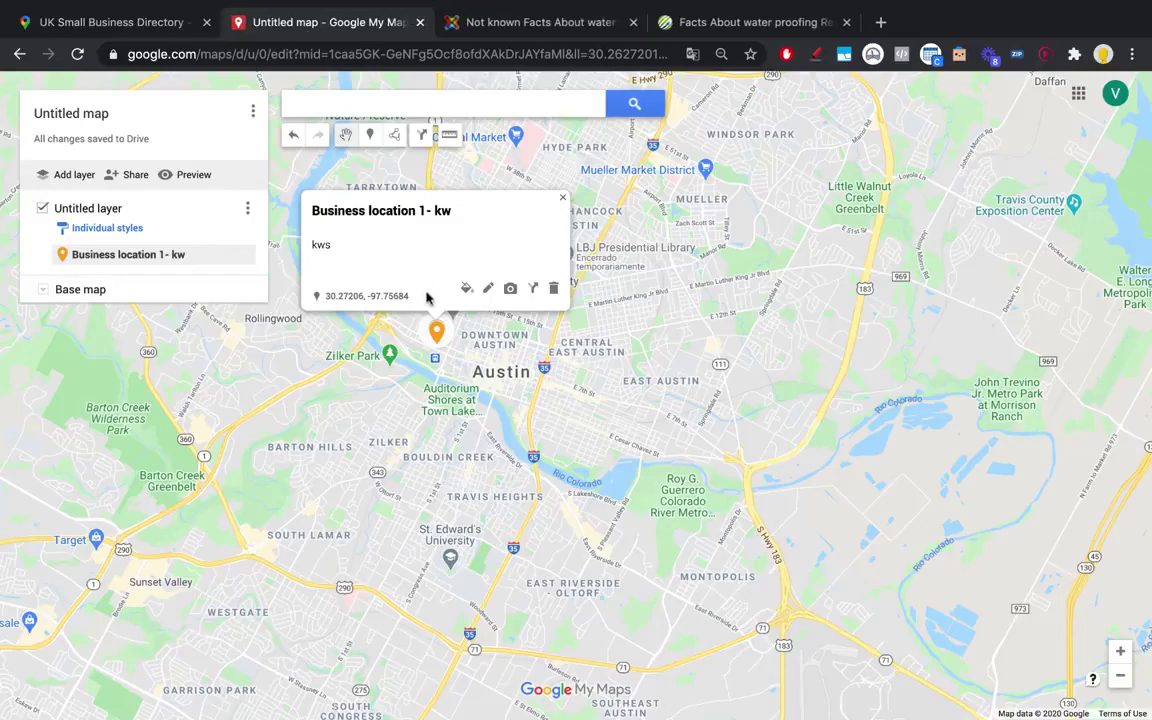
left_click(140, 30)
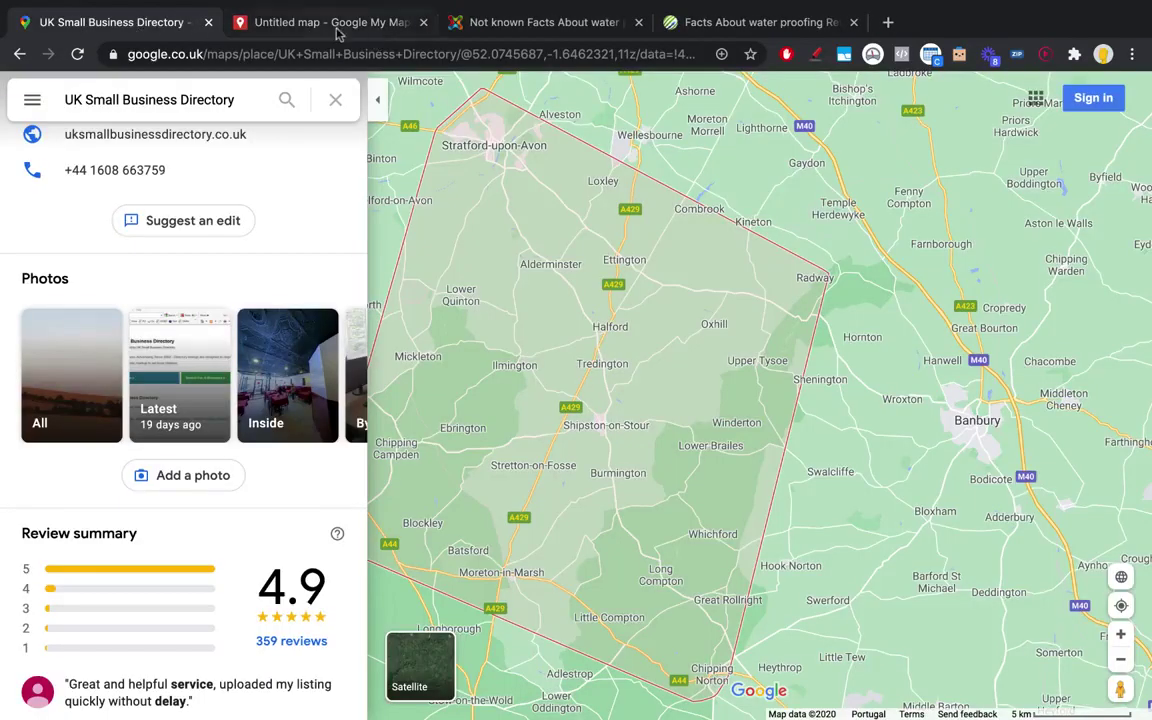
left_click(303, 28)
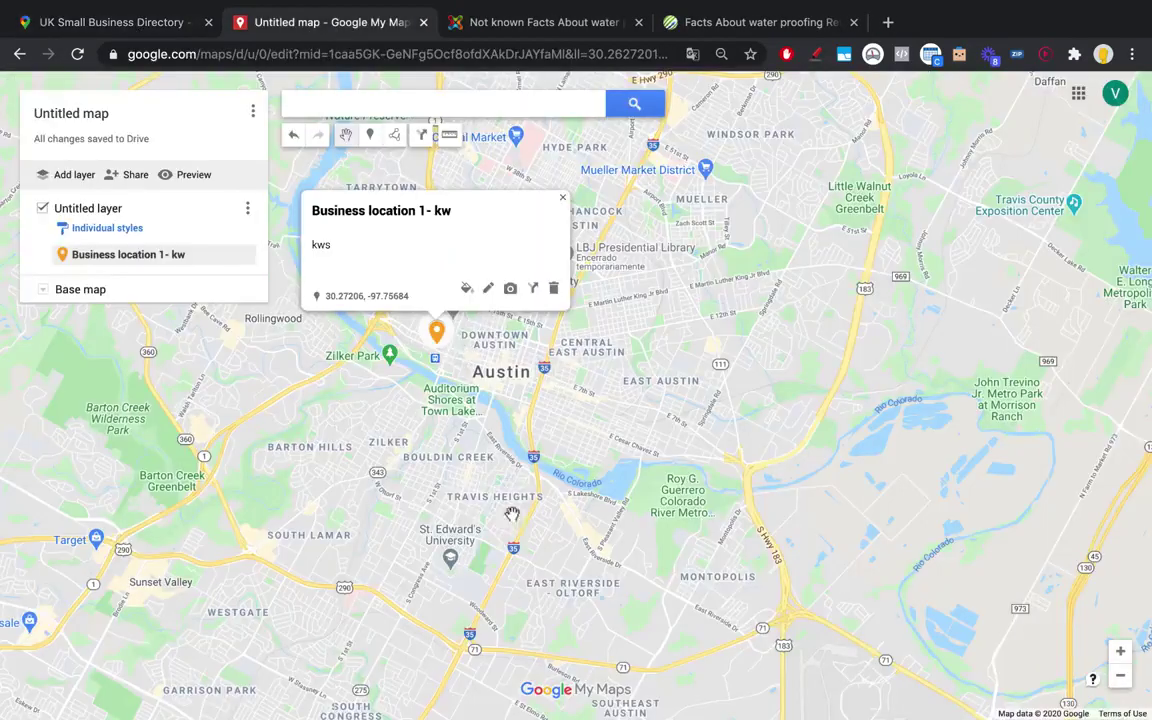
left_click(816, 55)
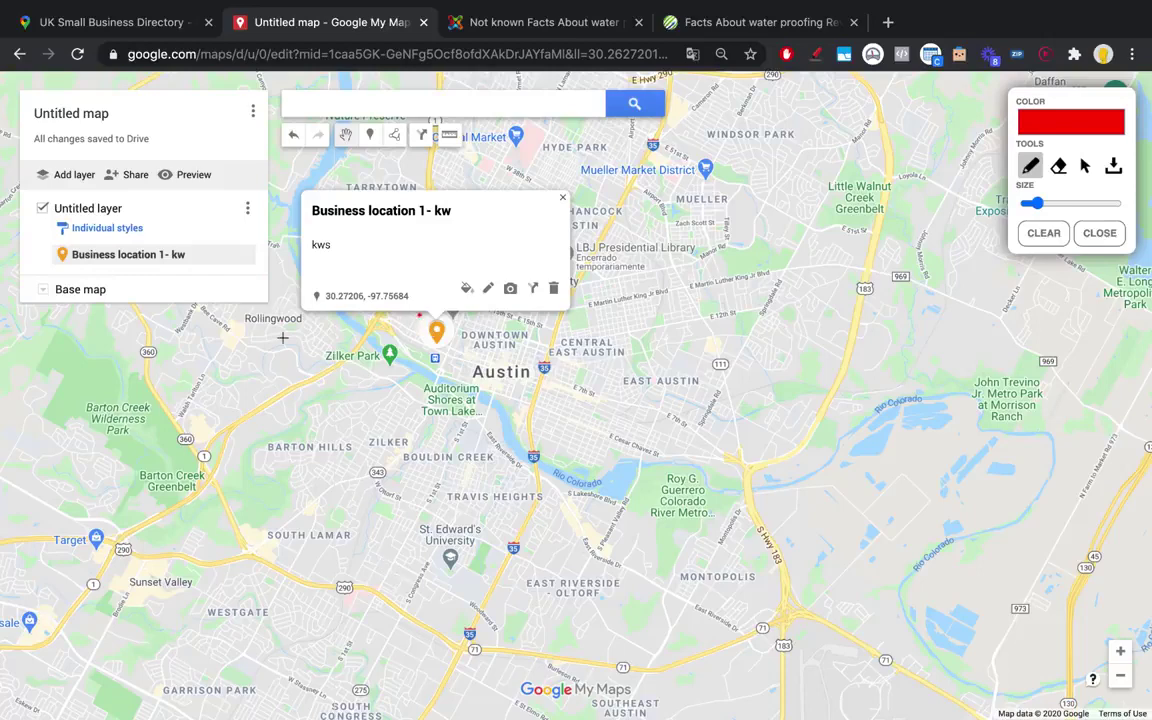
- Sketch red loops around the business pin and south Austin near Rollingwood and Barton Hills
mouse_move(282, 338)
left_mouse_down()
mouse_move(309, 522)
mouse_move(661, 645)
mouse_move(830, 368)
mouse_move(352, 197)
mouse_move(237, 354)
left_mouse_up()
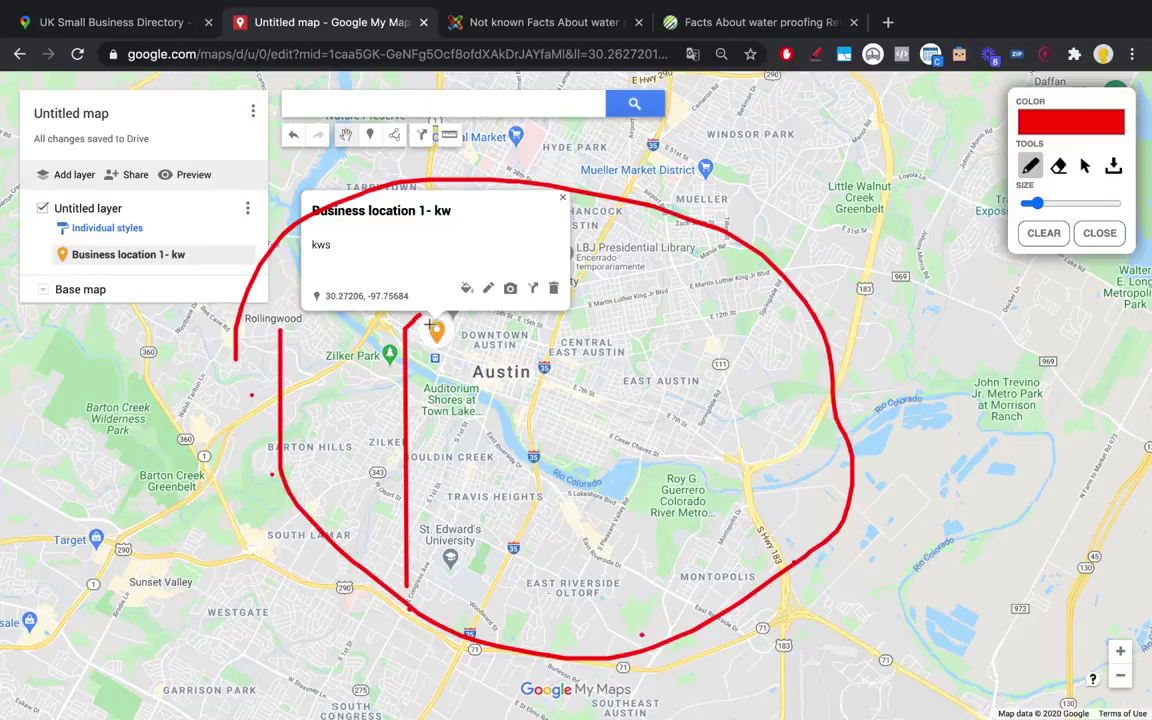
left_click_drag(437, 318, 453, 342)
left_click_drag(256, 266, 264, 460)
left_click_drag(245, 240, 240, 355)
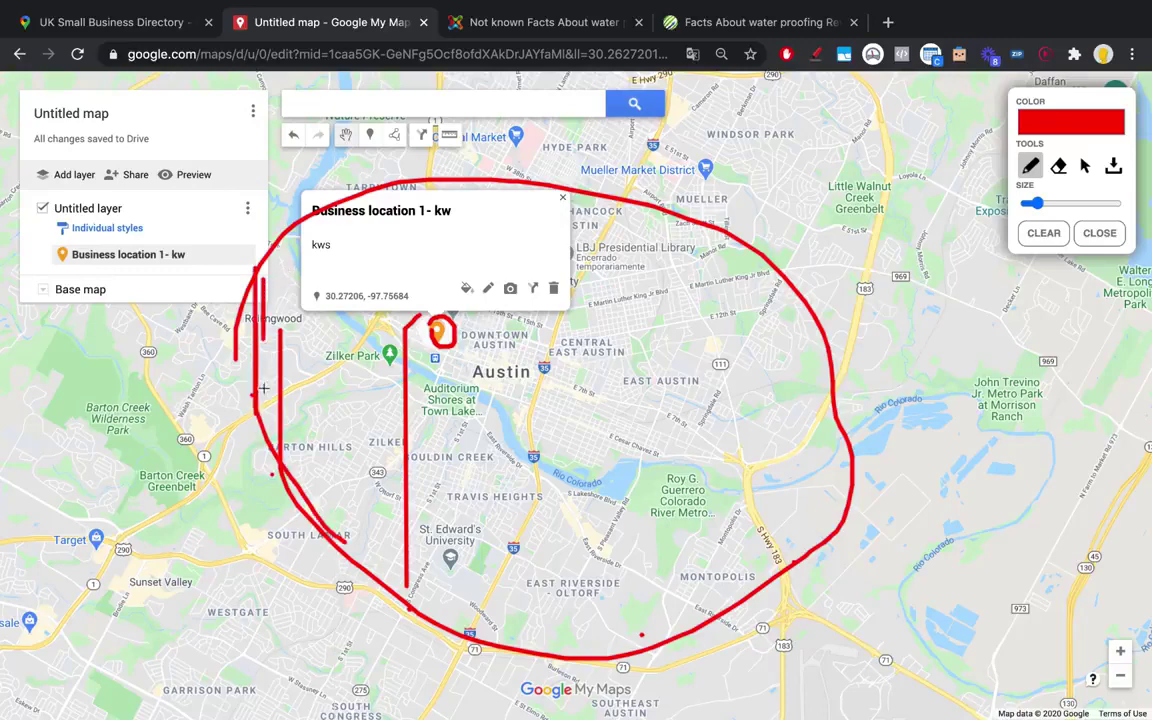
left_click_drag(262, 300, 264, 415)
- Switch the pen to cyan, draw route lines from the pin and East Austin, then clear all sketches
left_click(1079, 130)
left_click(1057, 265)
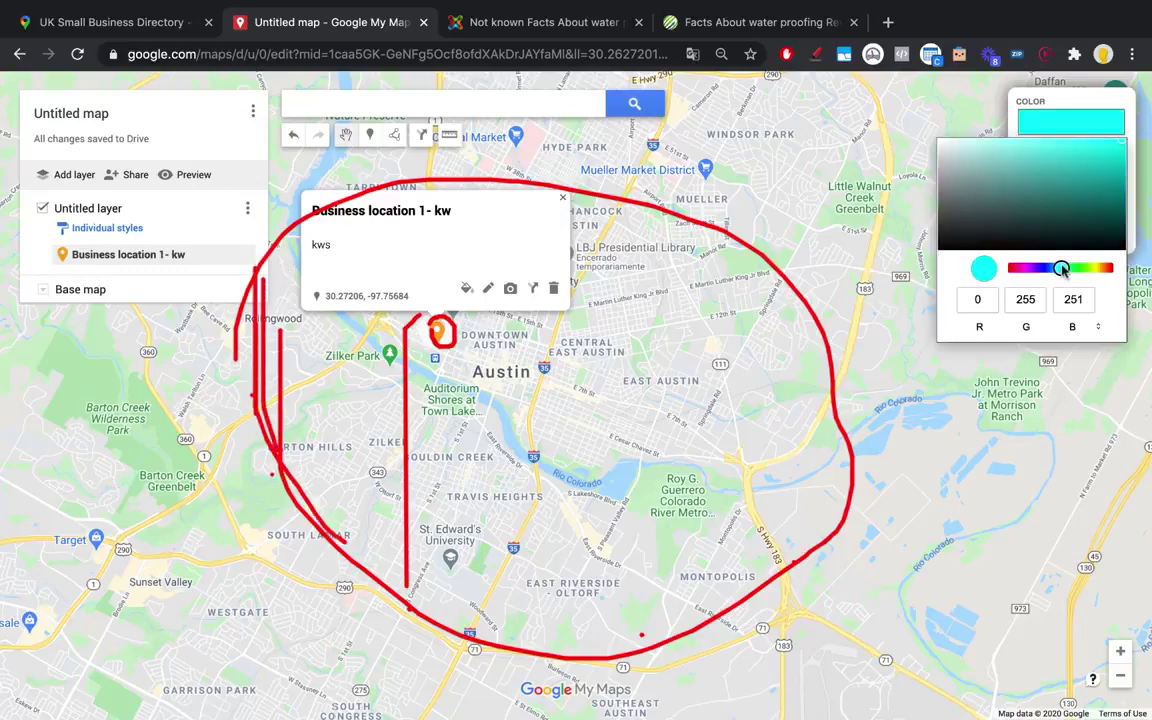
left_click(788, 264)
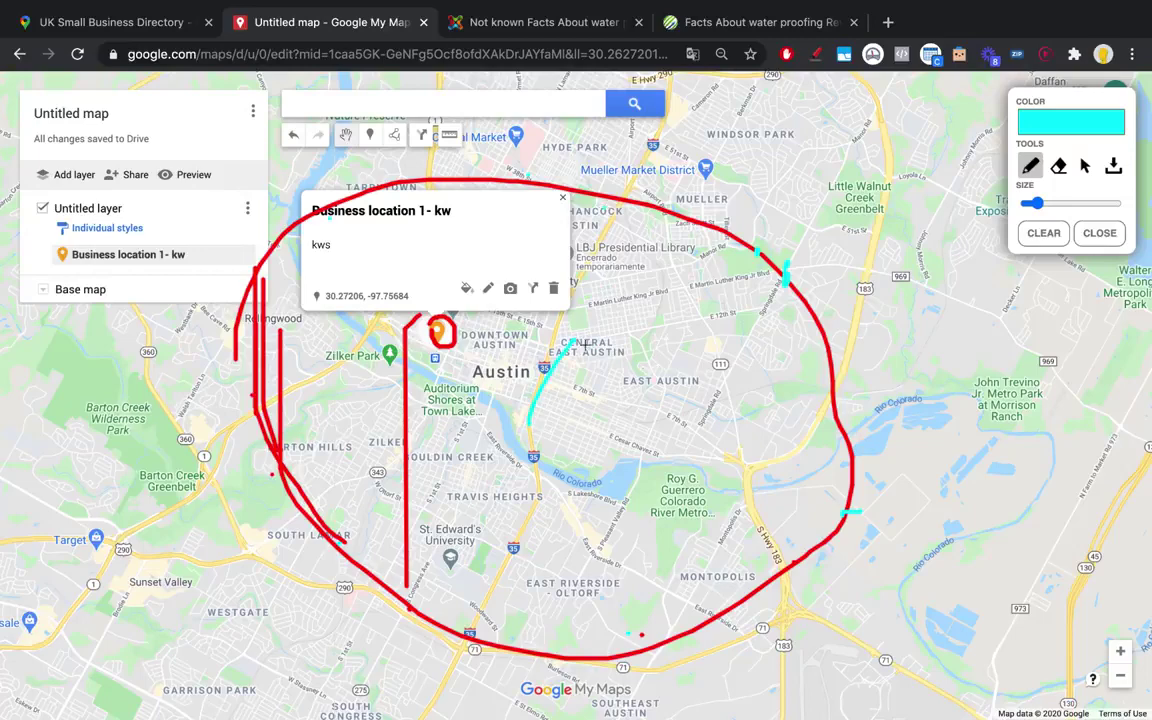
mouse_move(800, 314)
left_mouse_down()
mouse_move(530, 410)
mouse_move(697, 501)
left_mouse_up()
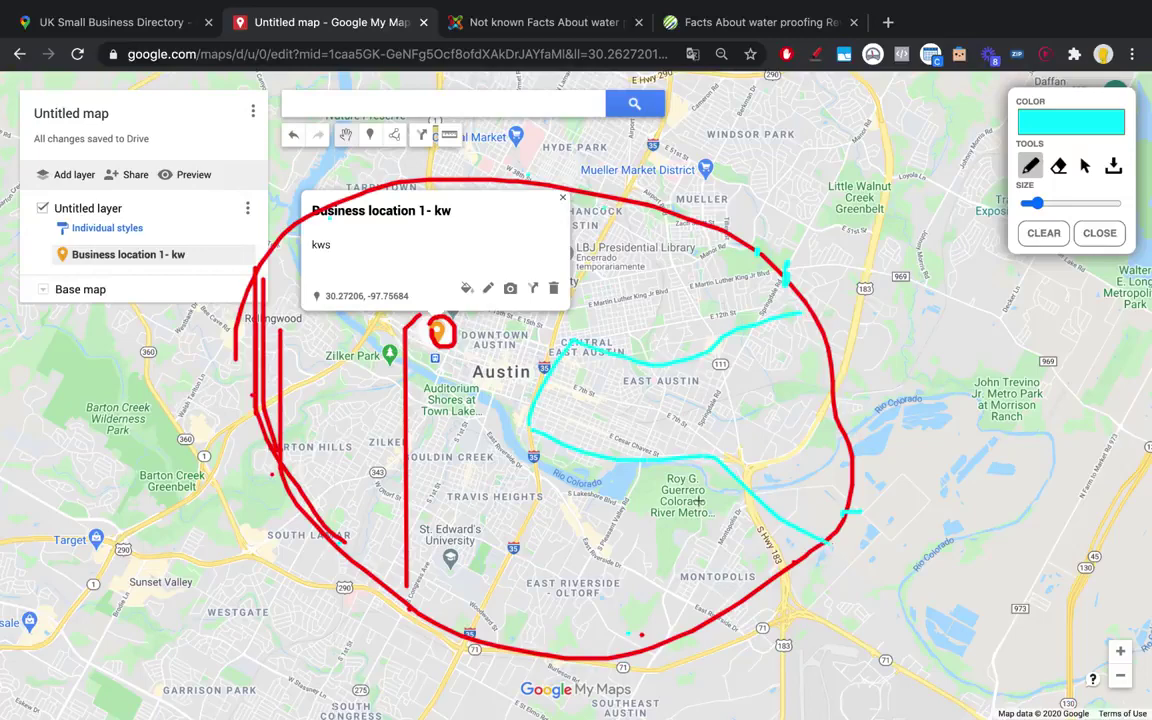
left_click_drag(447, 350, 538, 428)
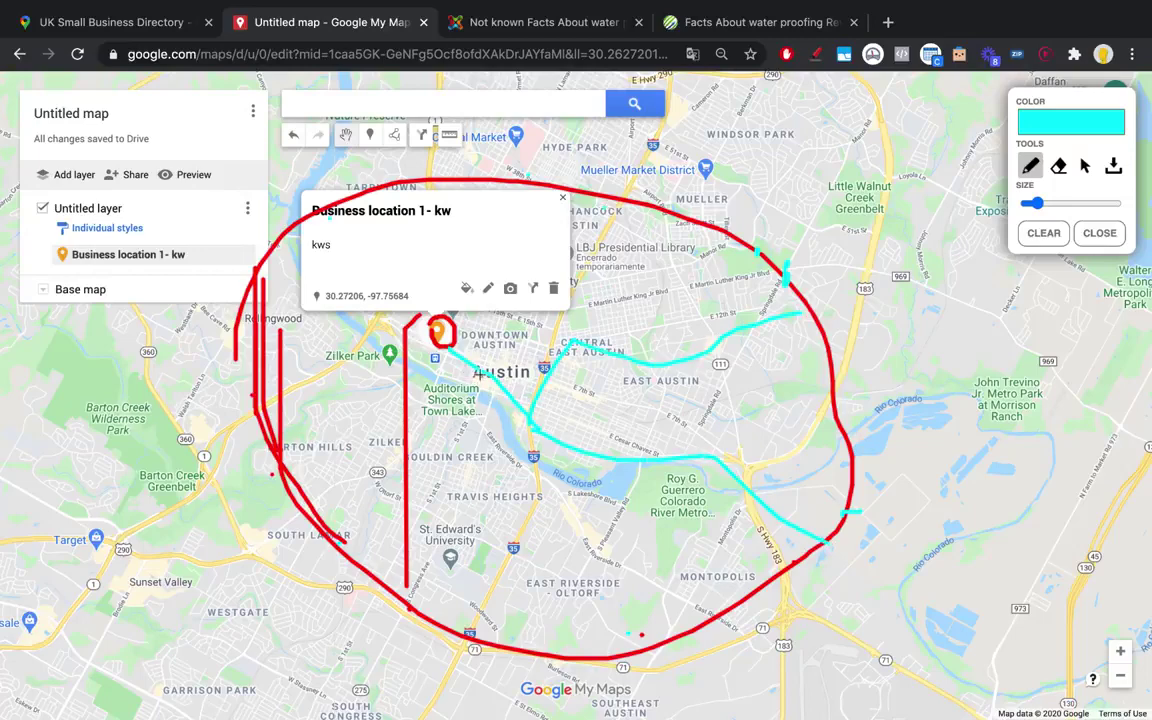
left_click_drag(480, 372, 447, 676)
left_click_drag(442, 360, 280, 405)
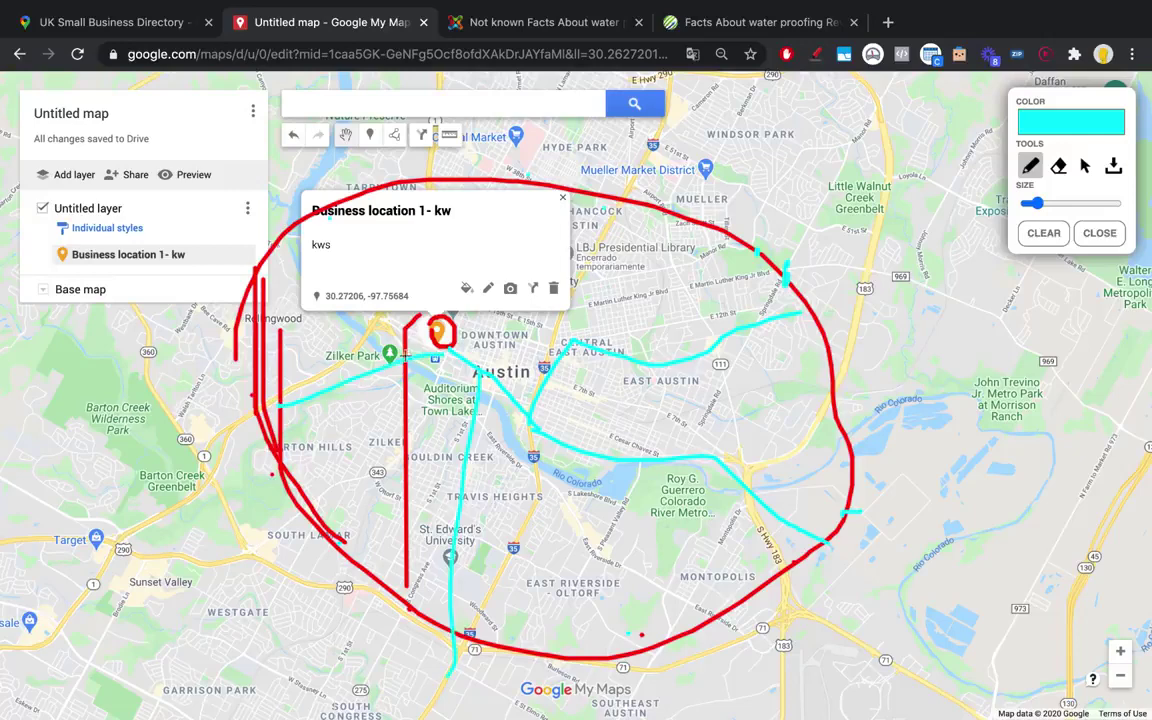
left_click_drag(448, 345, 449, 228)
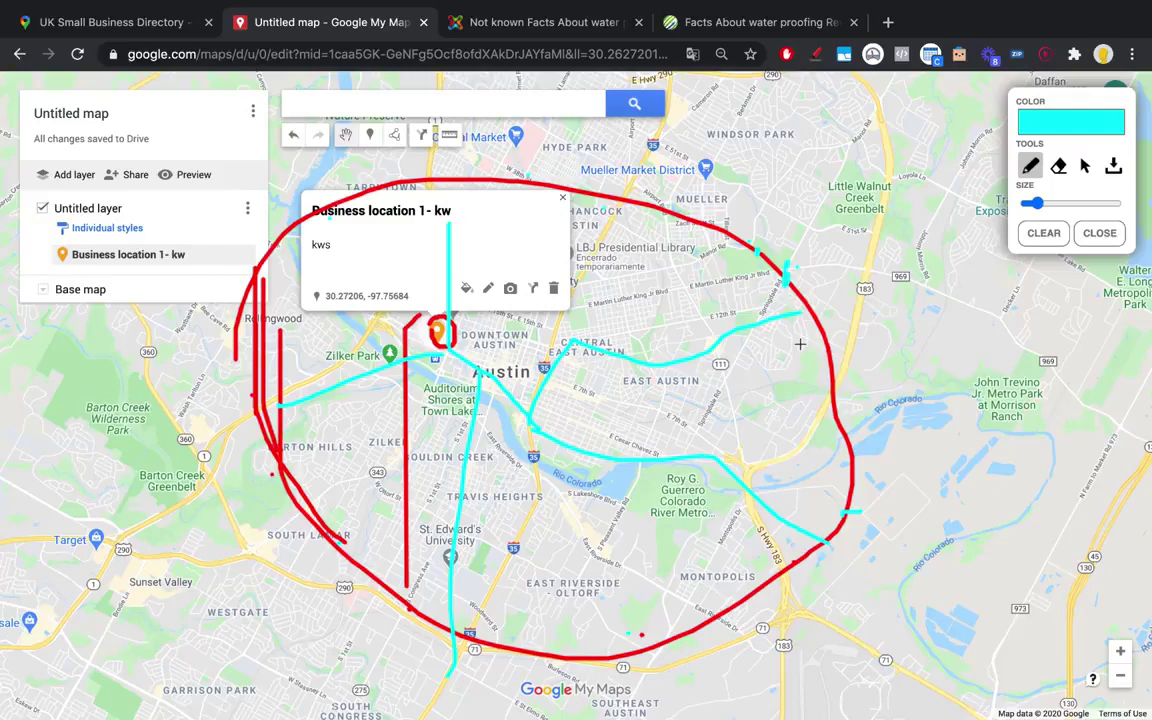
left_click(1099, 232)
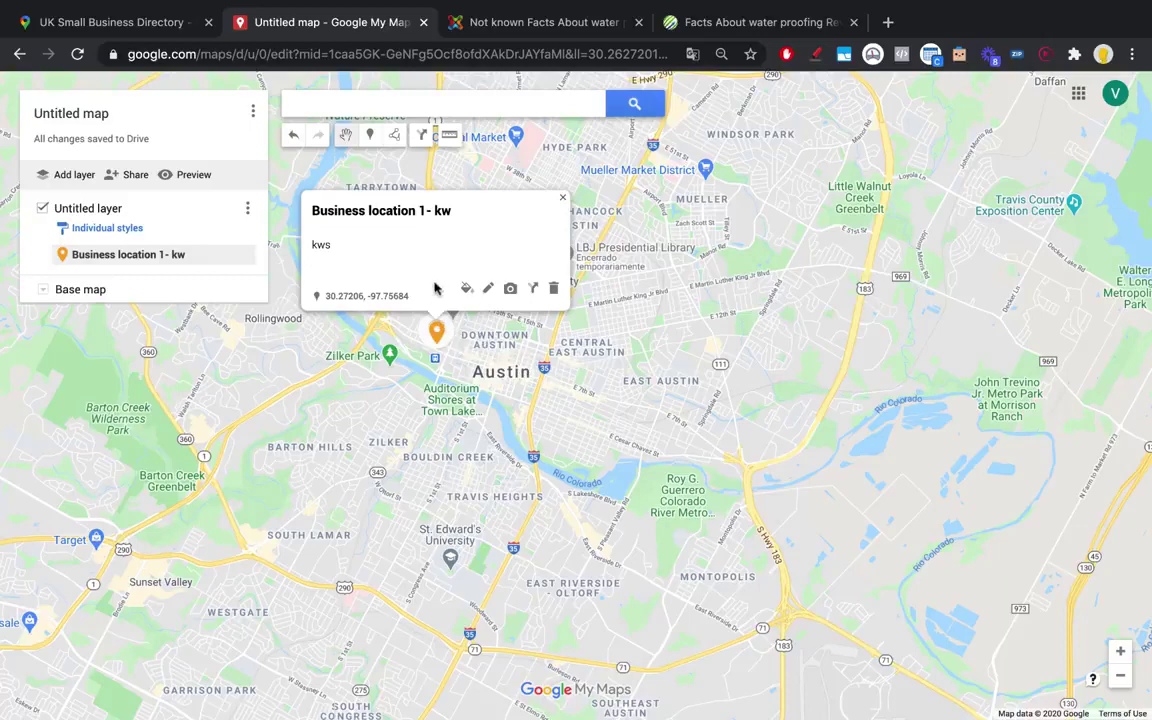
- Start driving directions ending at the 'Business location 1- kw' pin
scroll(432, 345, "up", 5)
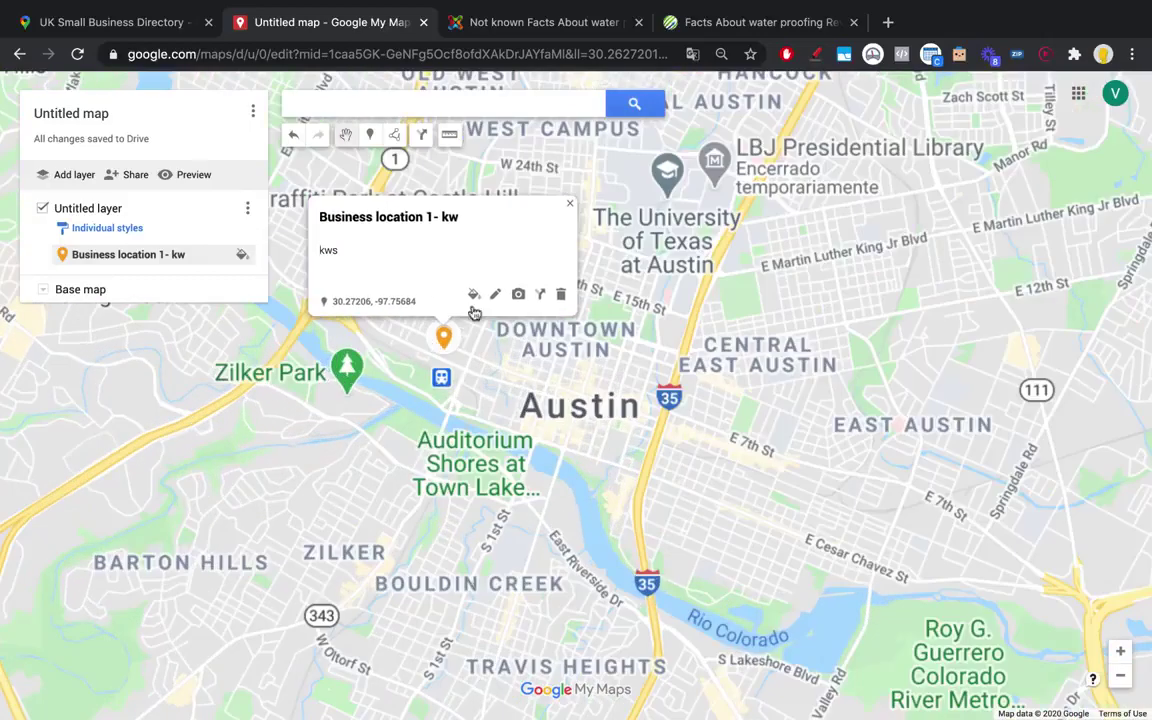
right_click(432, 343)
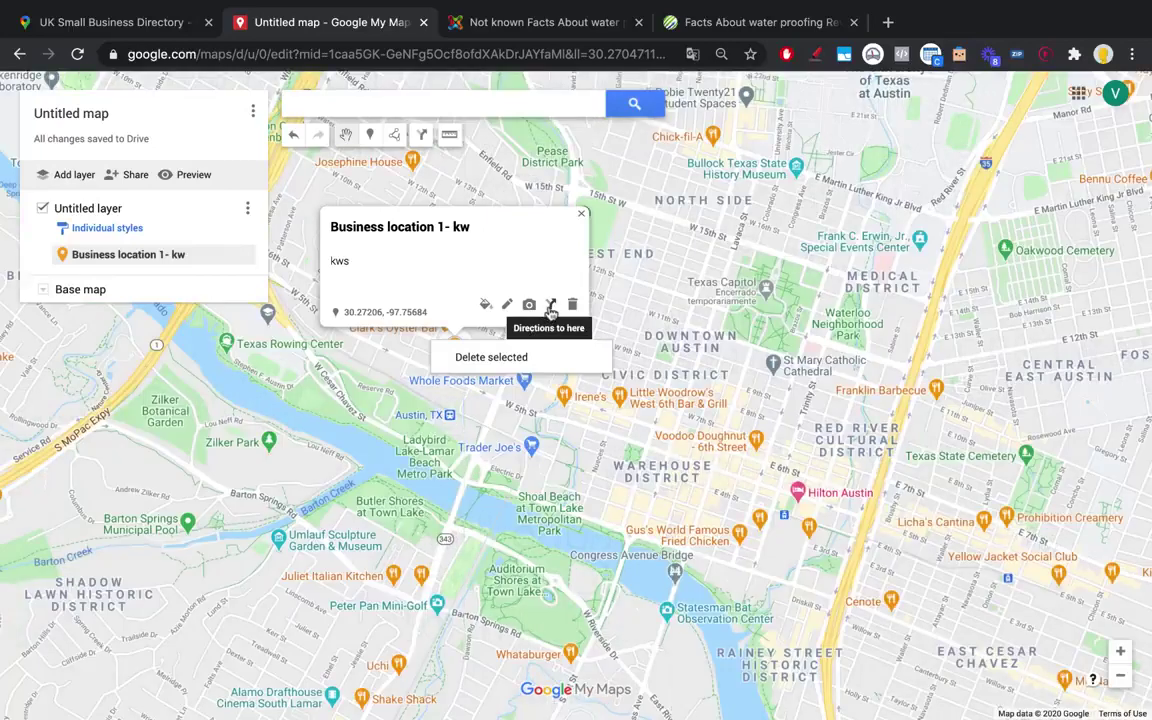
left_click(549, 310)
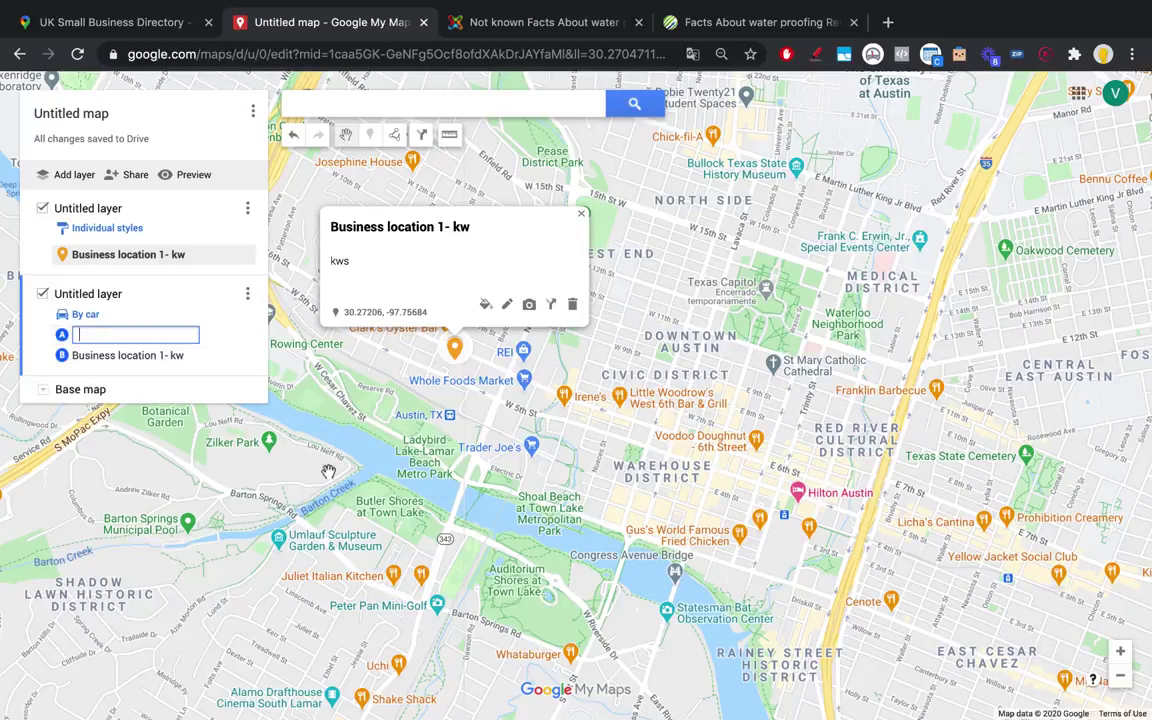
scroll(328, 471, "down", 3)
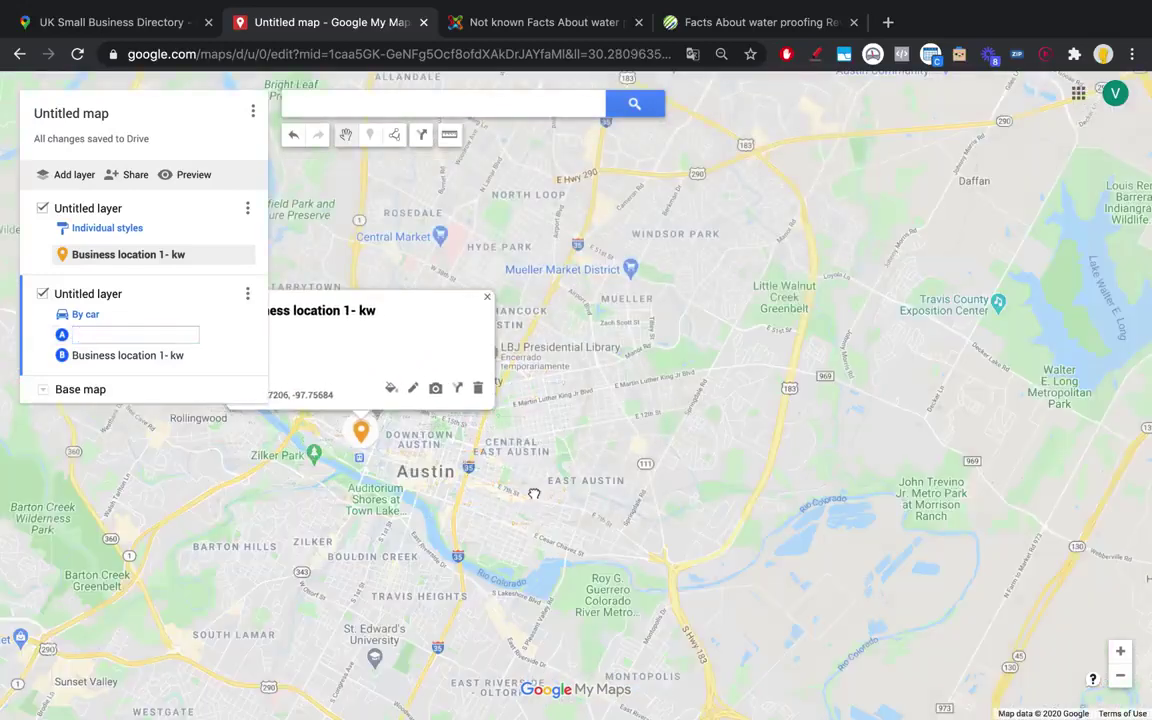
- Set the route's start to East Austin by searching 'east a'
left_click(121, 335)
type("ea")
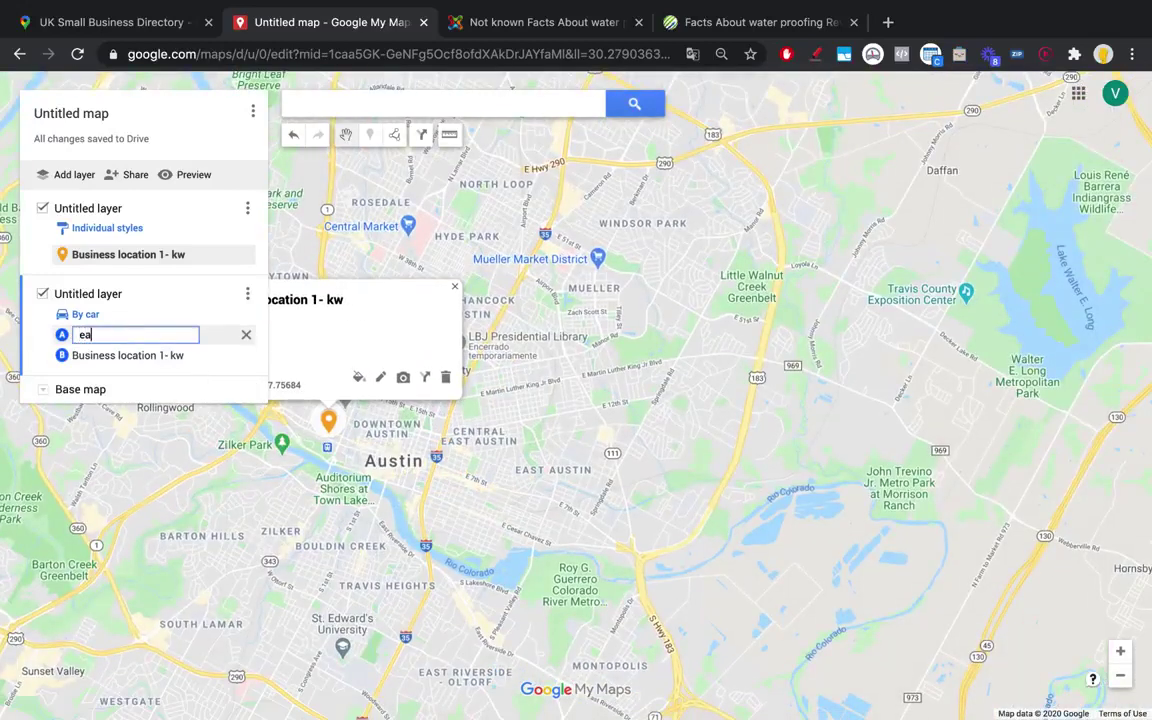
type("st a")
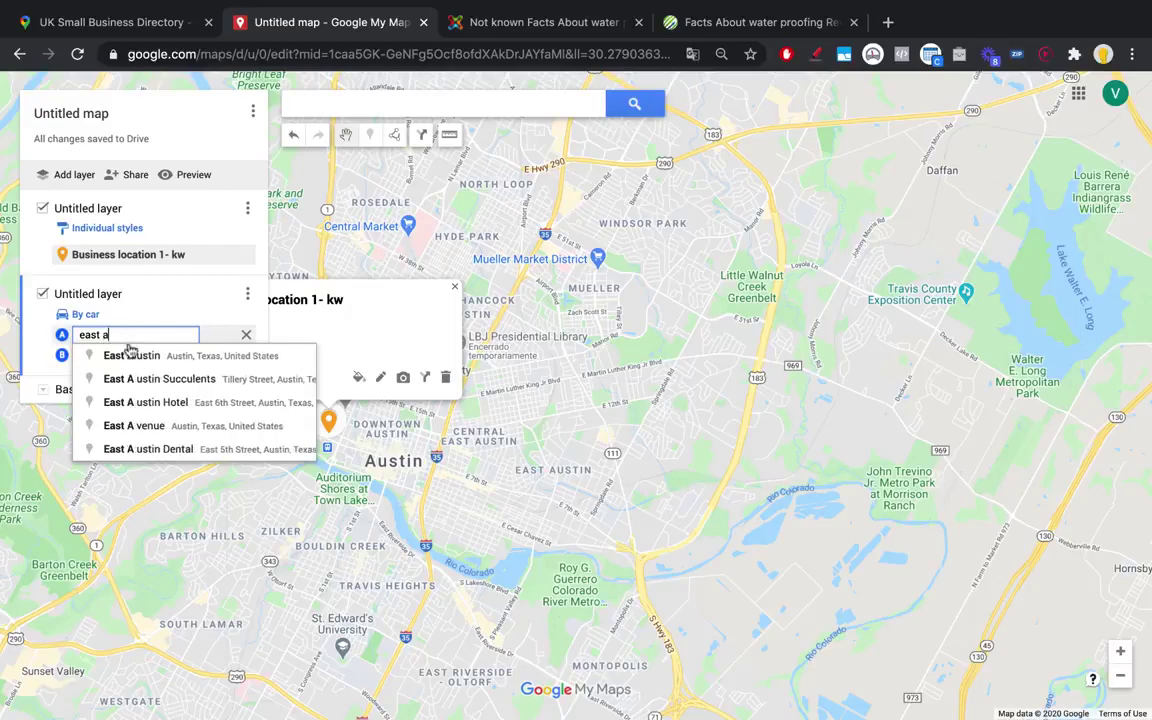
left_click(128, 352)
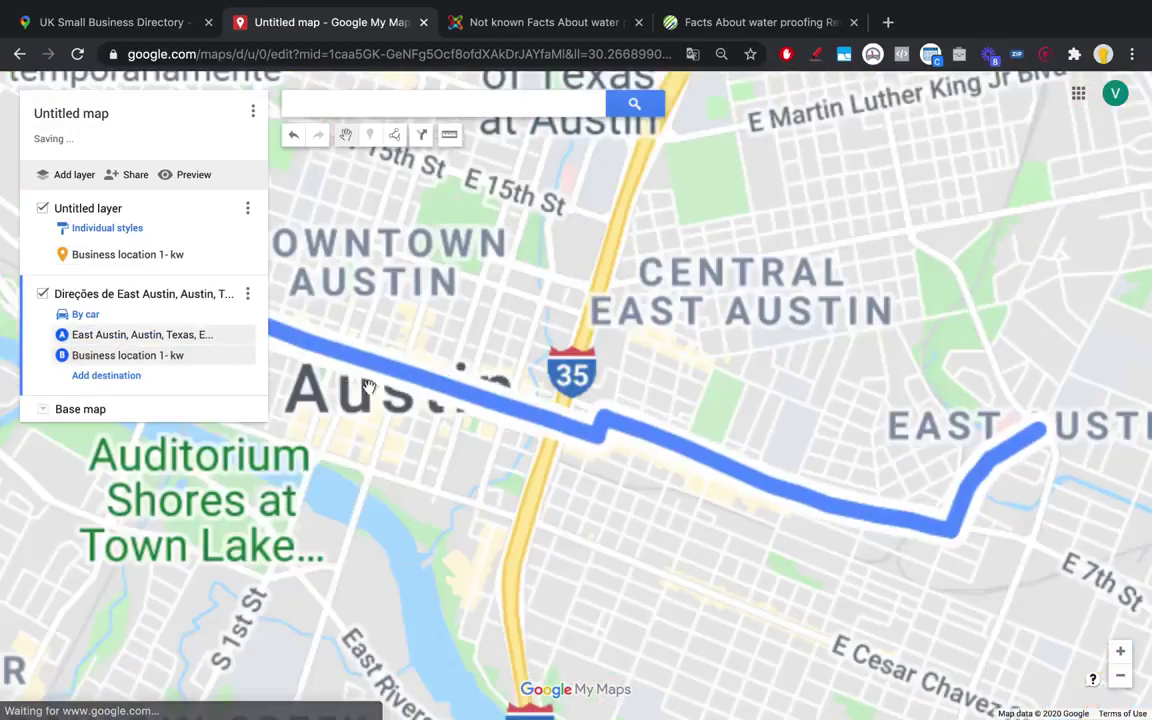
scroll(521, 398, "down", 5)
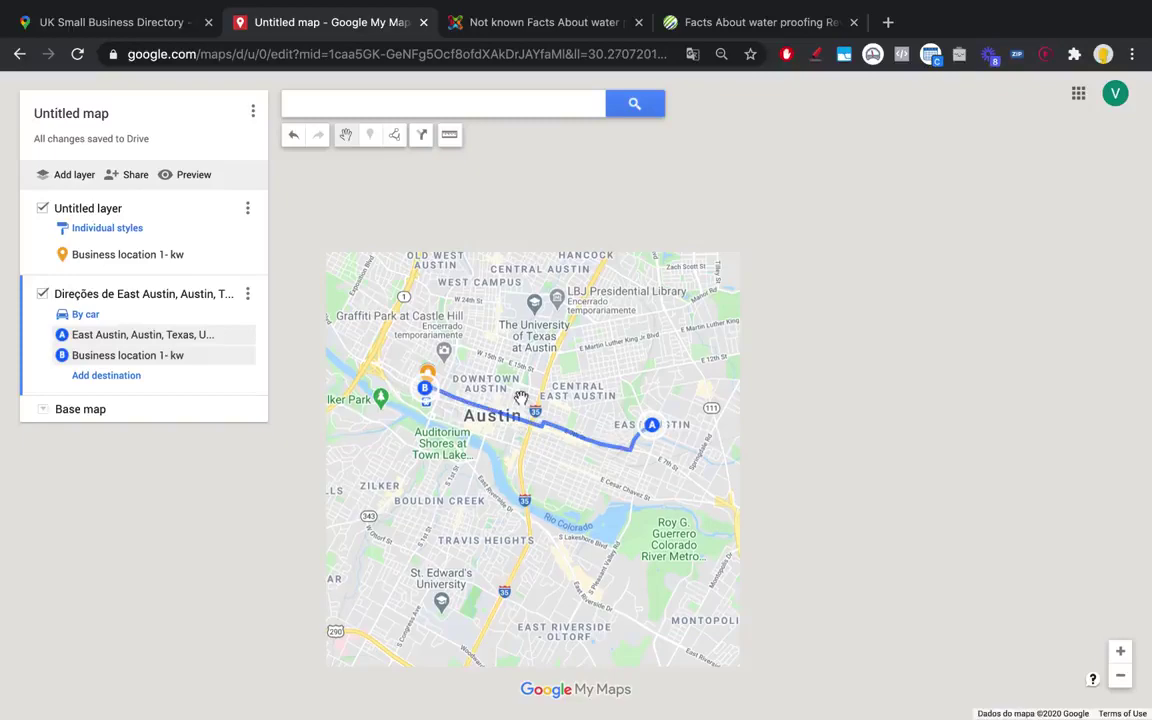
scroll(521, 398, "down", 2)
scroll(607, 474, "down", 1)
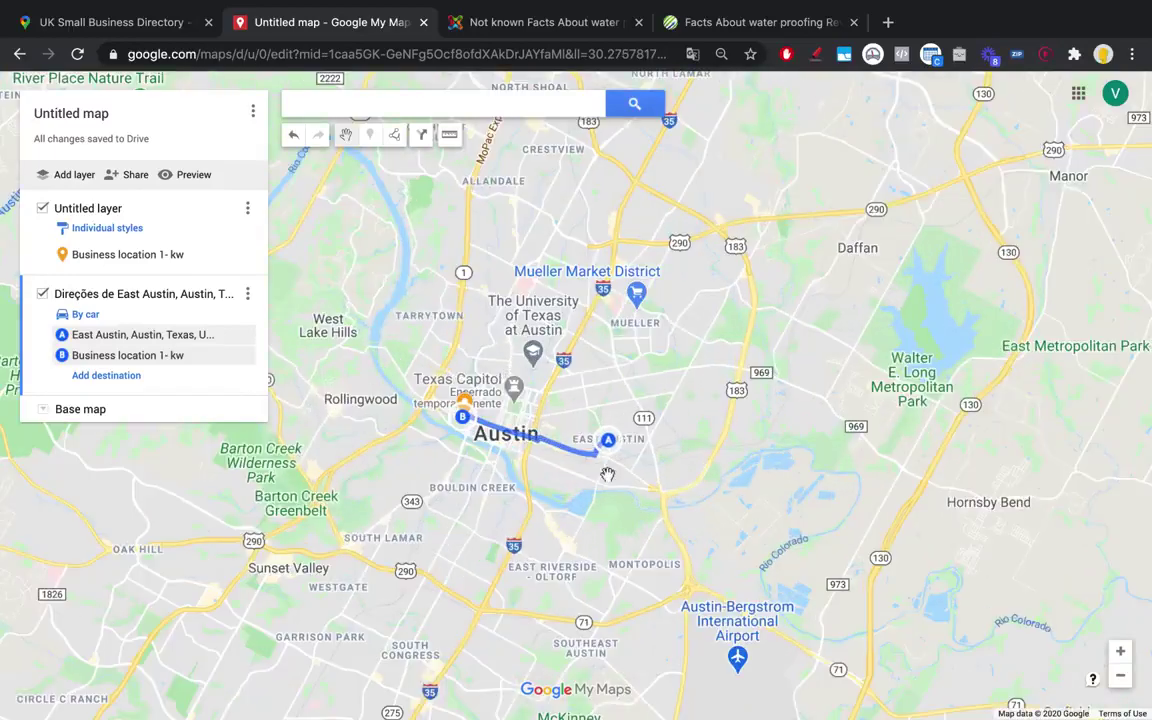
scroll(490, 350, "up", 2)
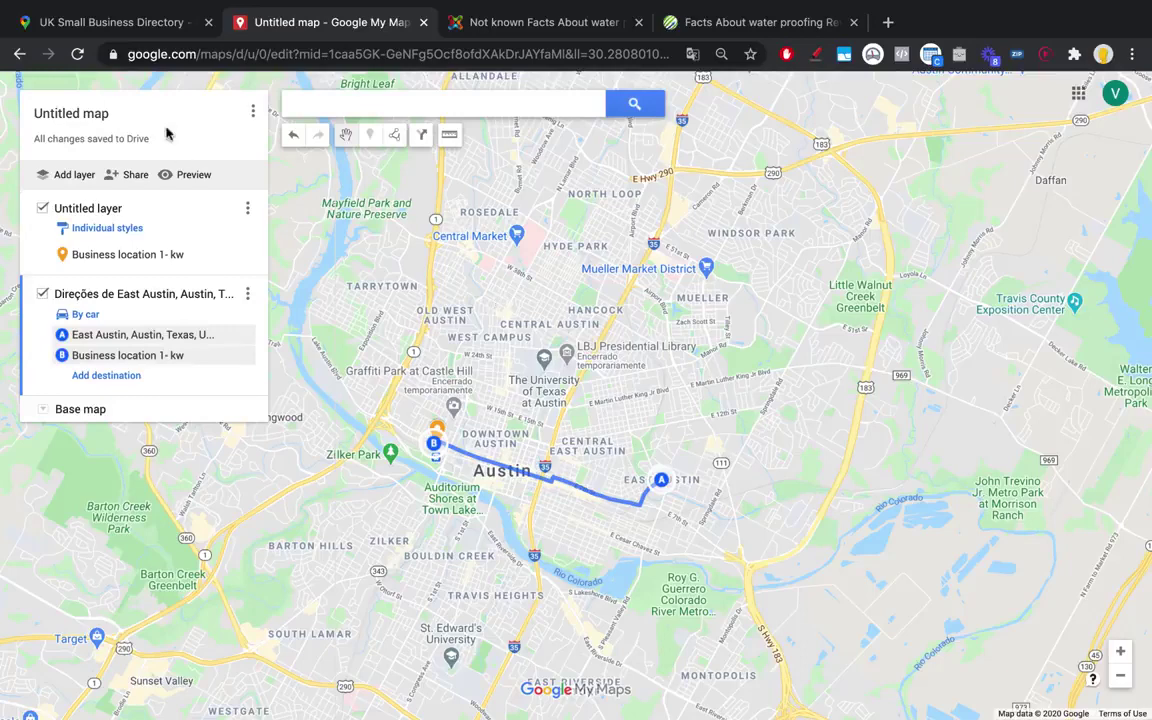
- Copy the embed-map HTML from the UK Small Business Directory's share options
left_click(112, 22)
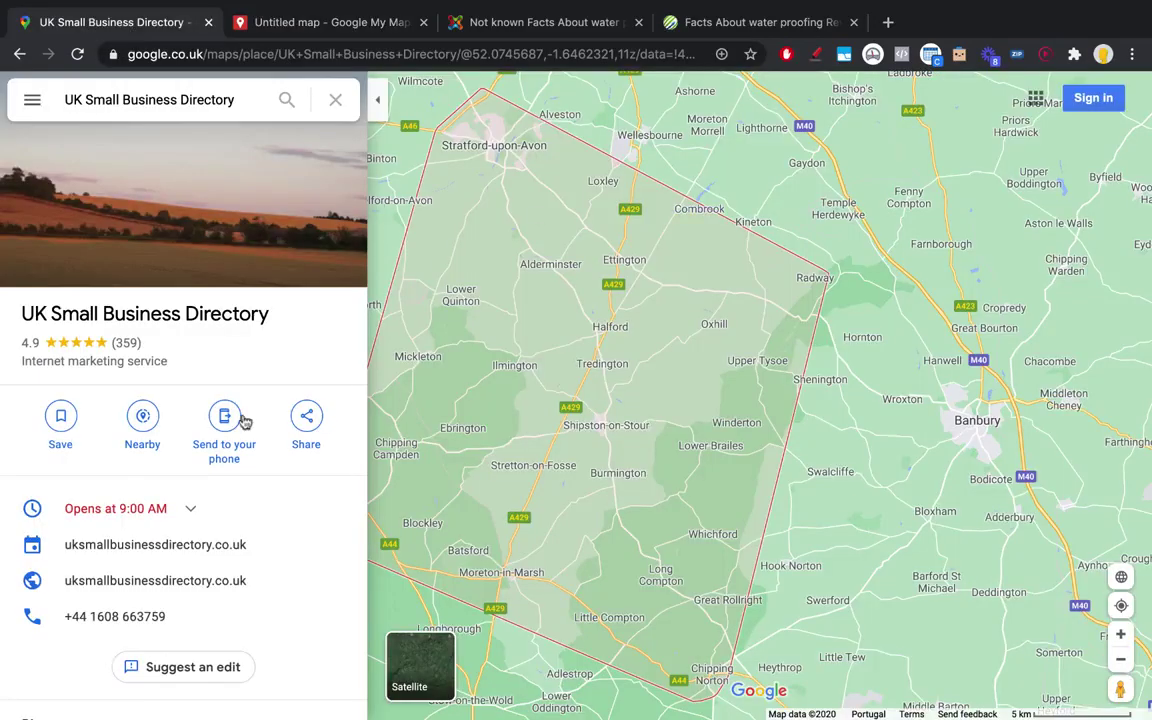
left_click(305, 424)
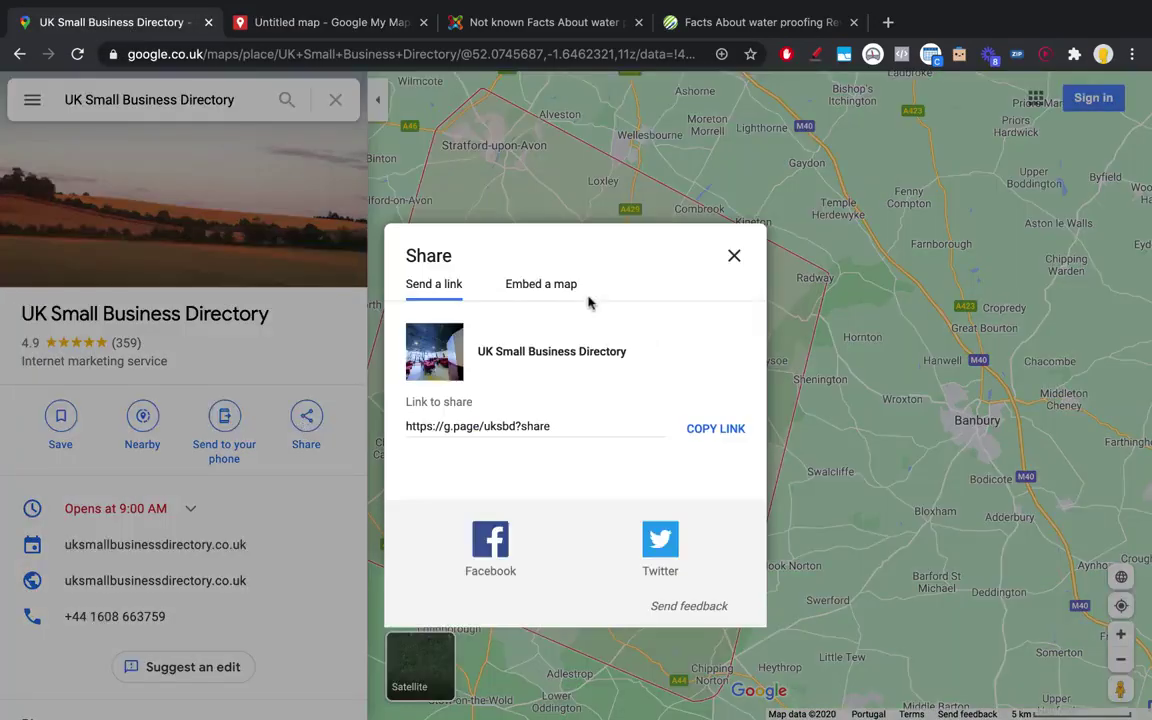
left_click(540, 284)
left_click(812, 206)
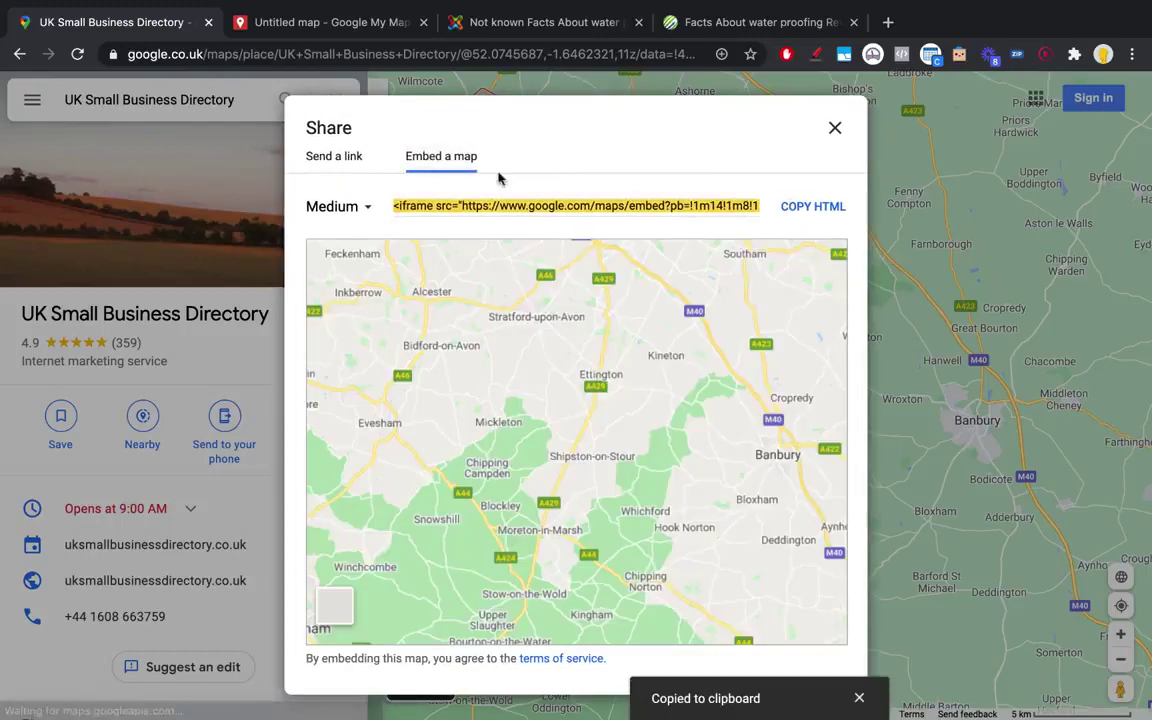
- Select the business's share link, view the embed code again, and return to the Austin directions map
left_click(325, 157)
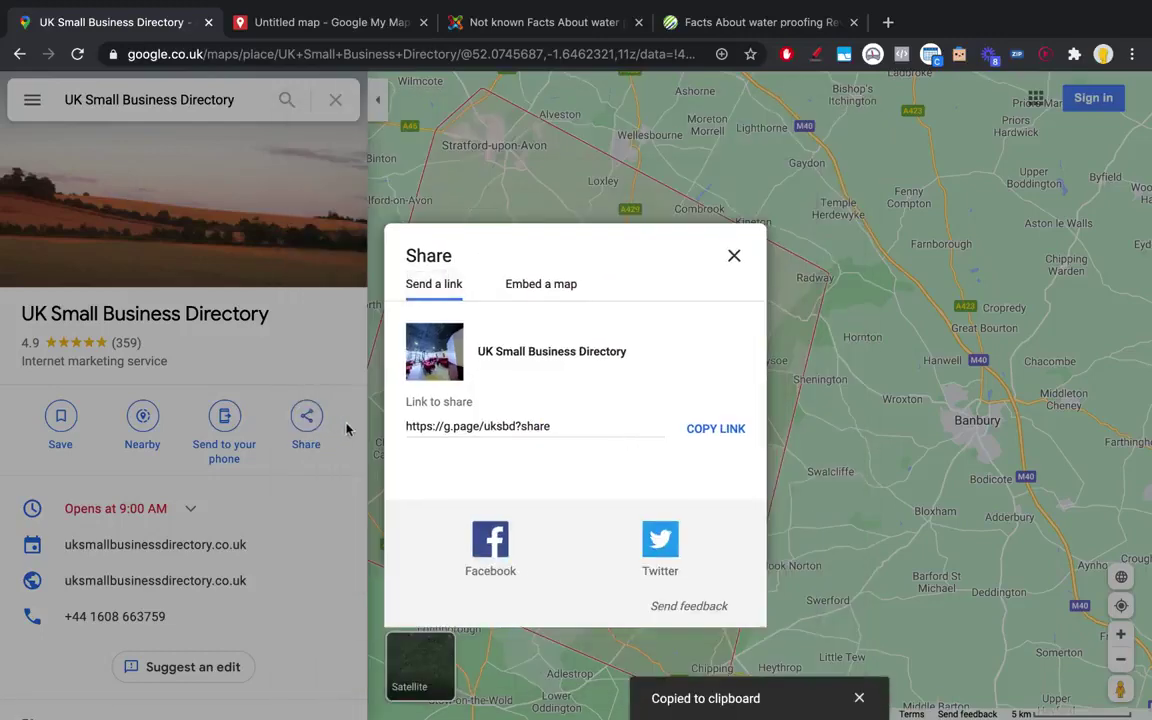
left_click(461, 422)
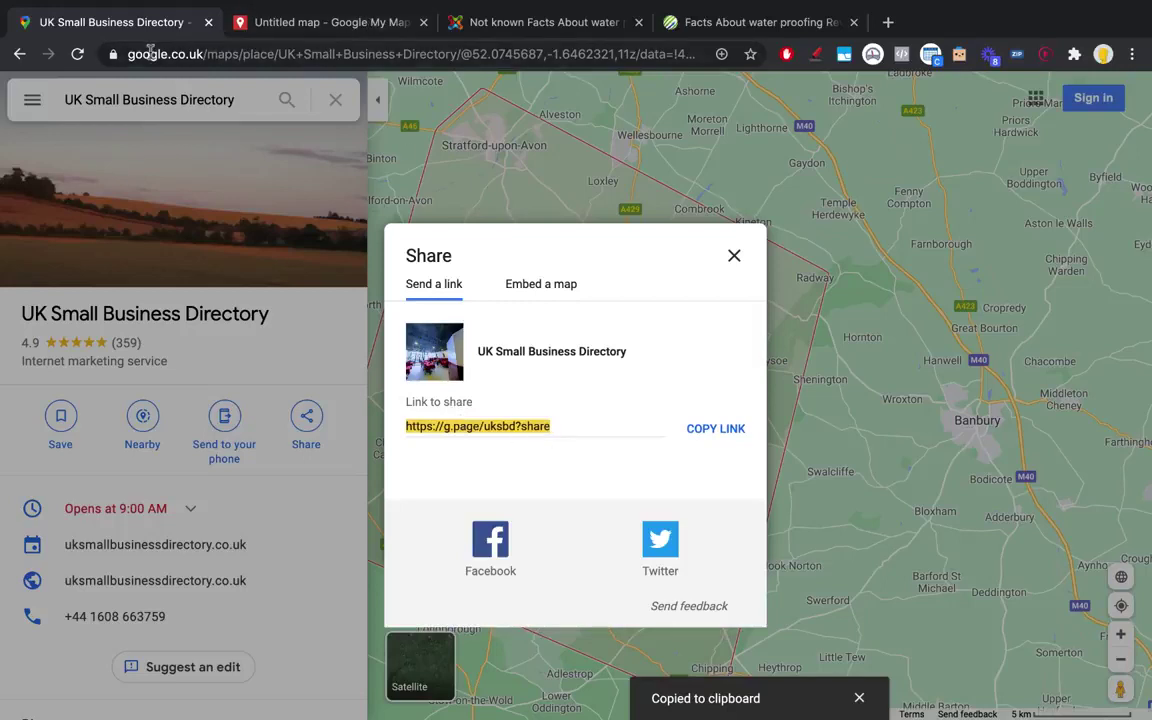
left_click_drag(140, 47, 508, 52)
left_click(571, 424)
left_click(545, 284)
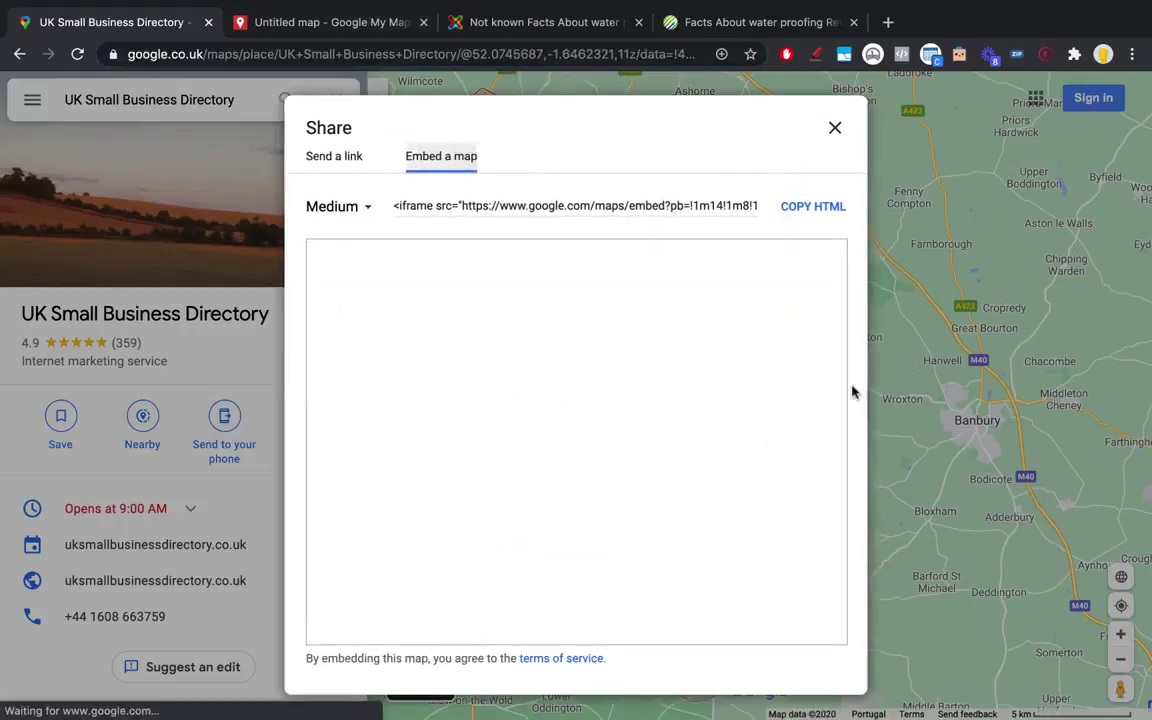
left_click(341, 167)
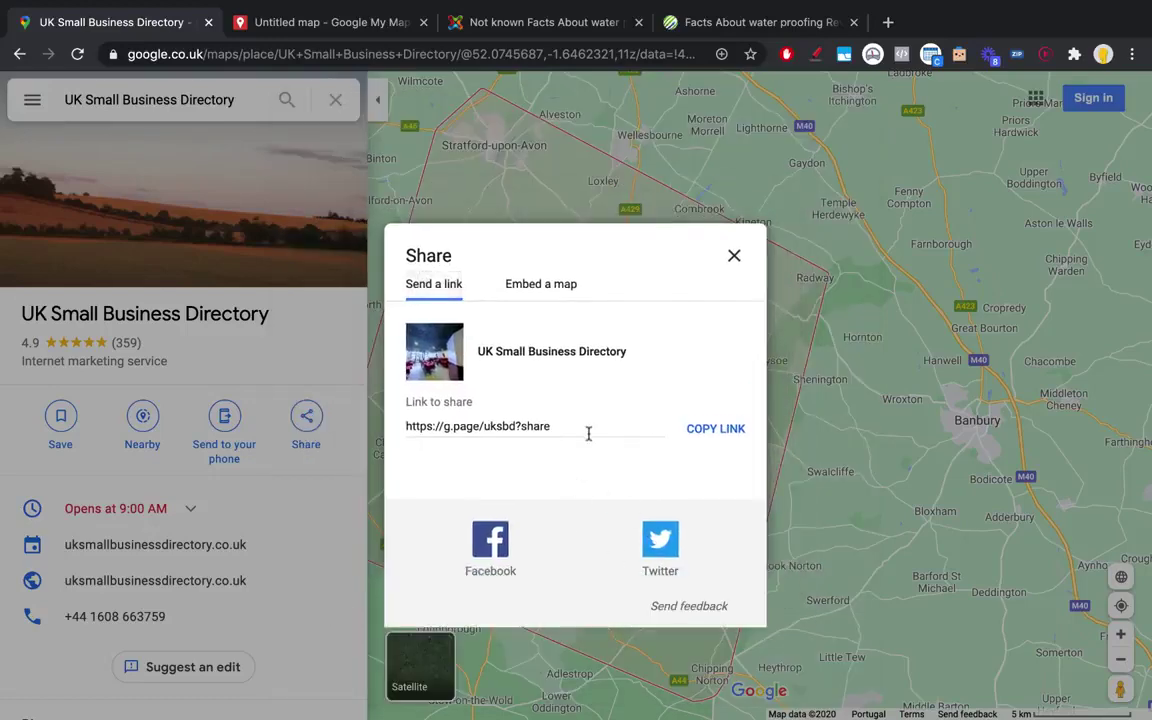
left_click(330, 22)
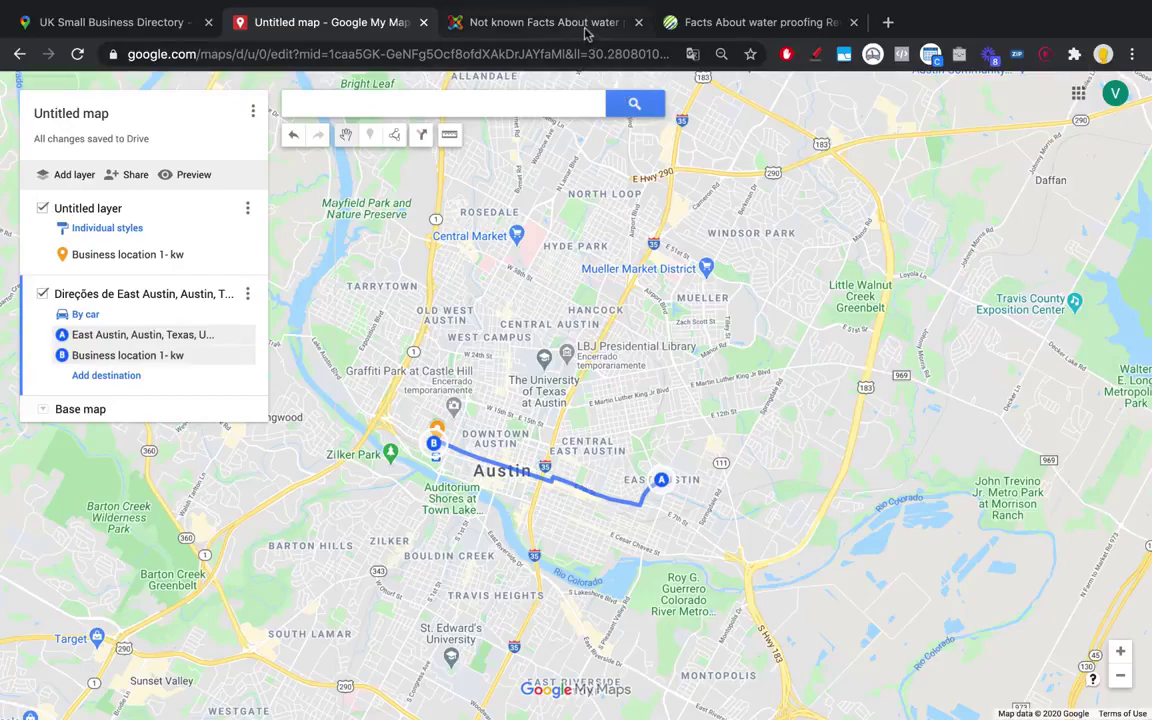
left_click(530, 24)
scroll(648, 254, "up", 15)
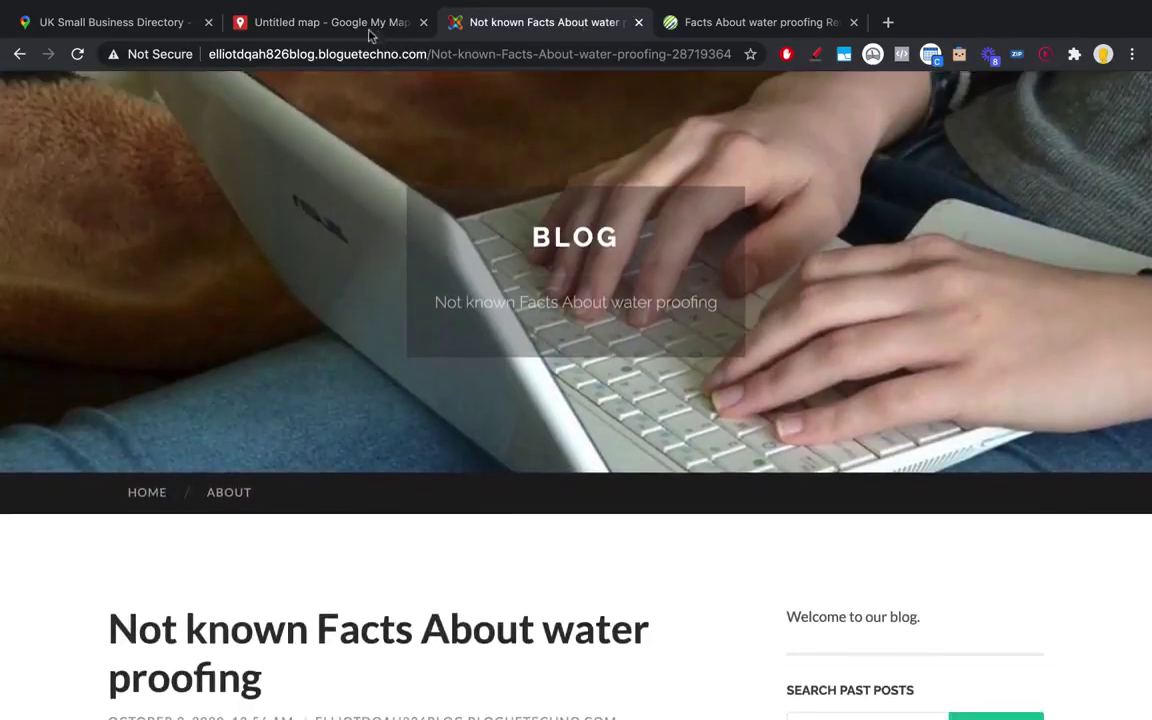
left_click(332, 22)
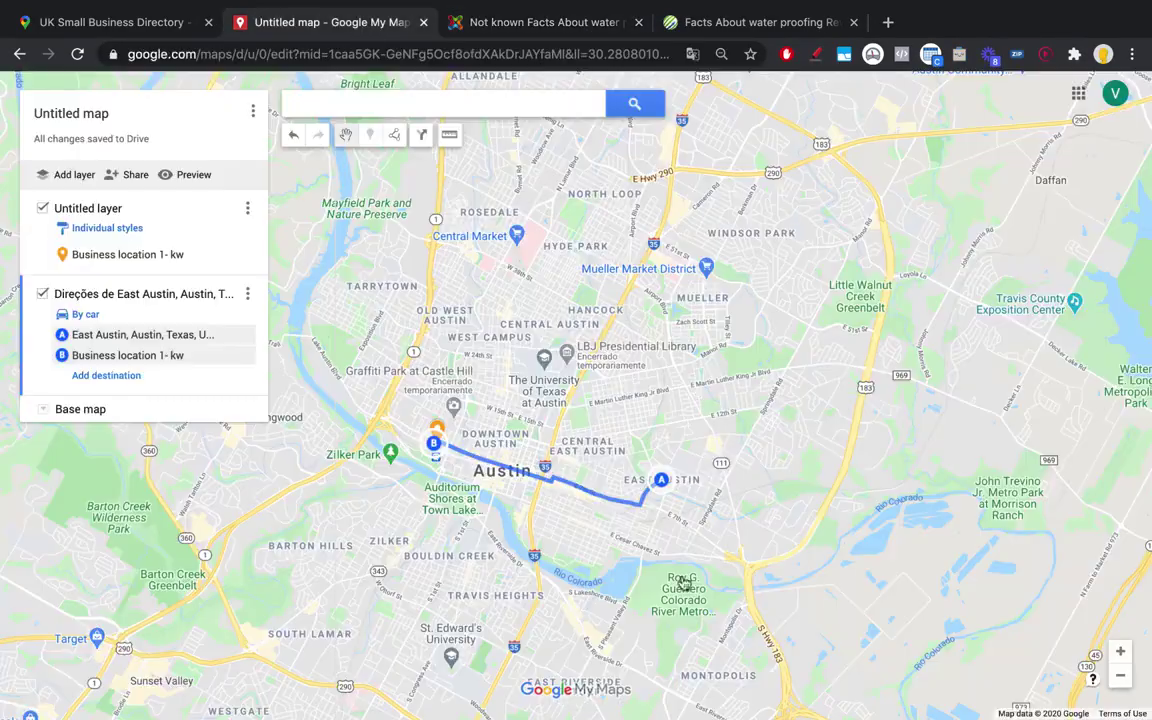